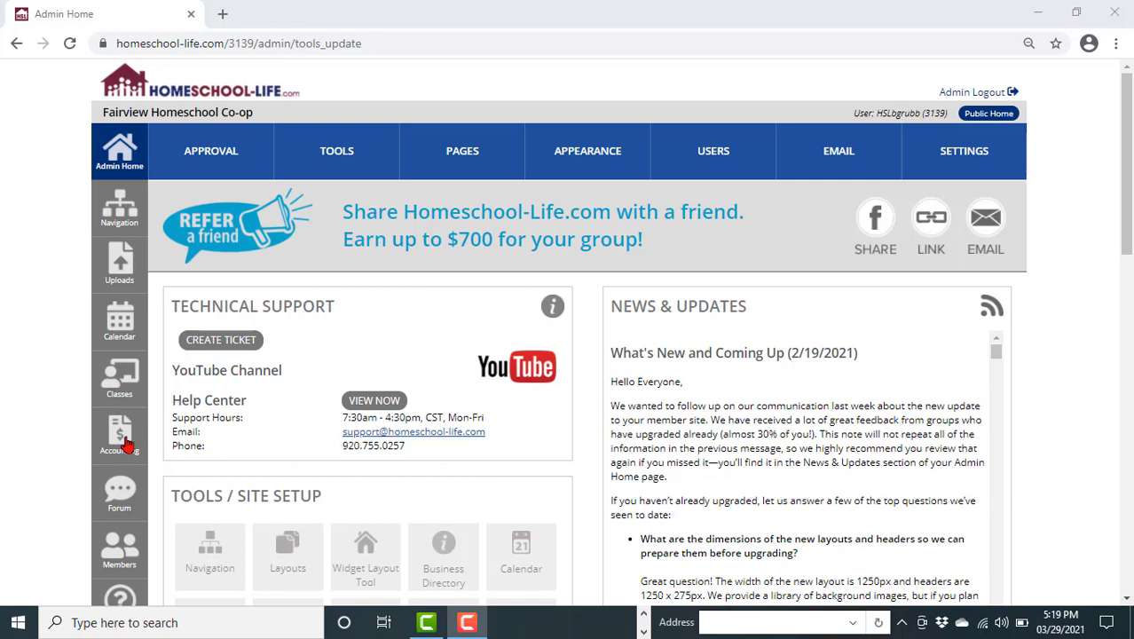
Open the accounting settings and review the adjustment categories and accounts set up for the group
scroll(1053, 403, "down", 4)
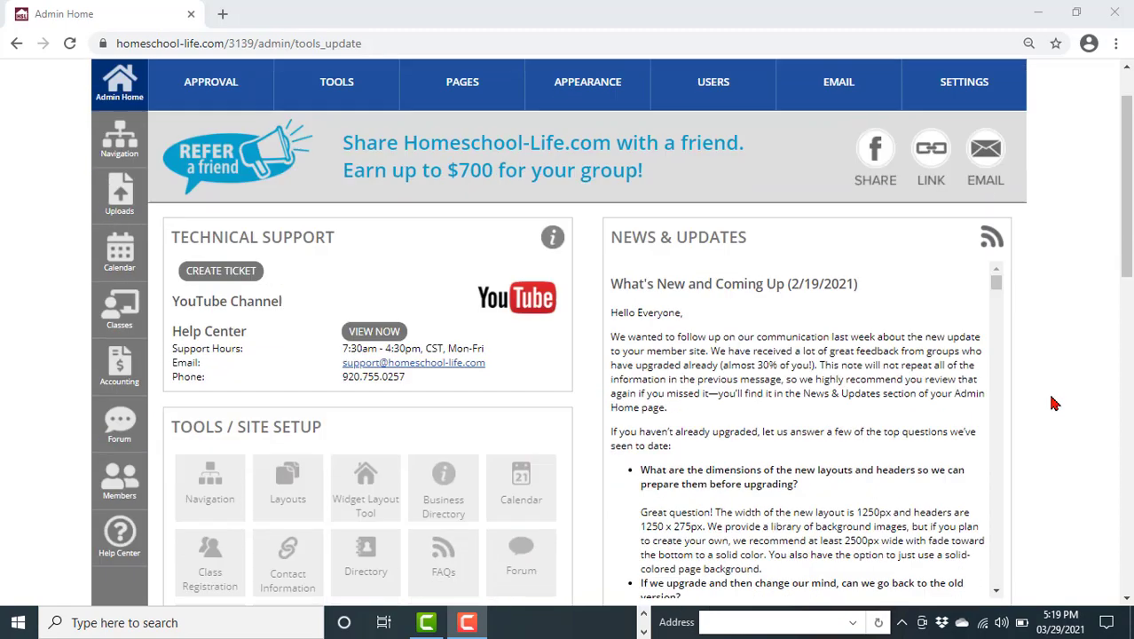
left_click(436, 300)
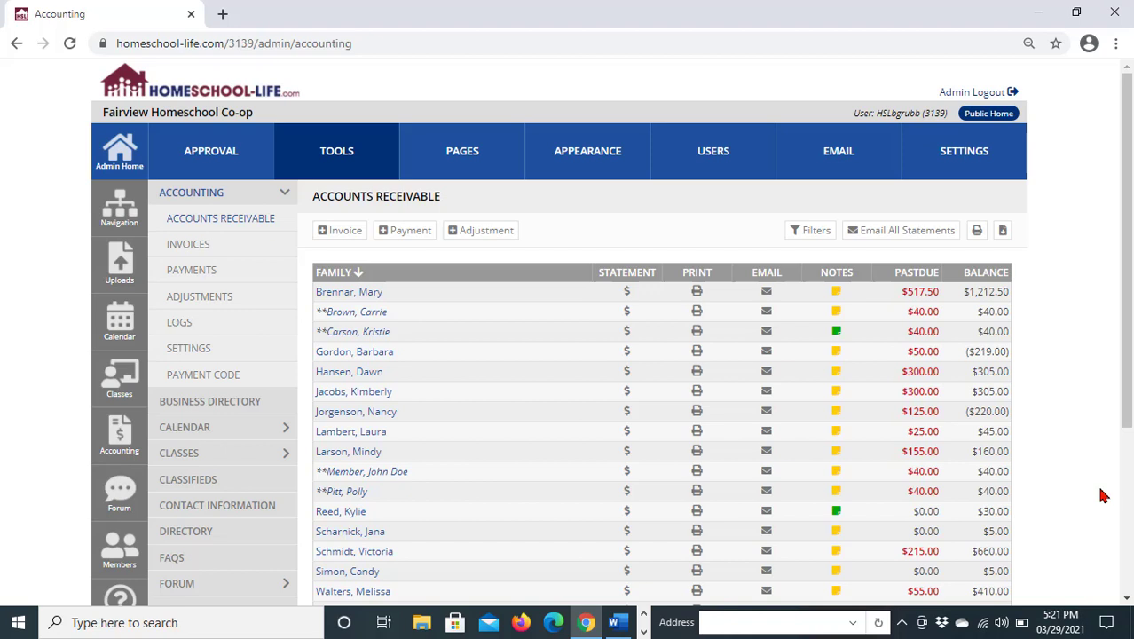
left_click(213, 351)
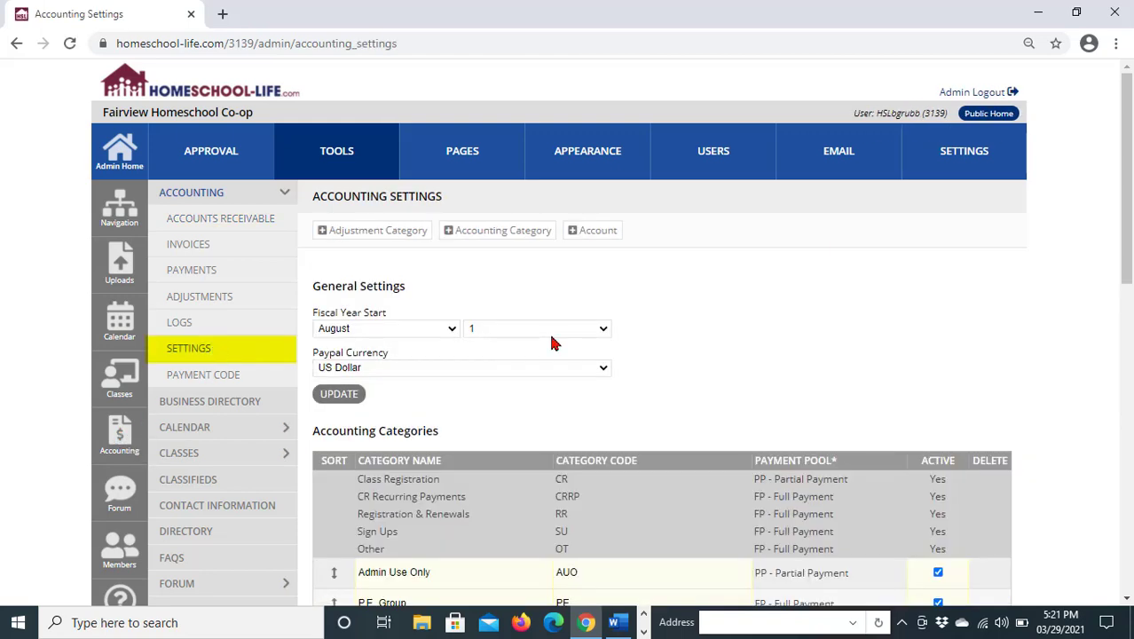
scroll(1096, 321, "down", 2)
scroll(1095, 323, "down", 6)
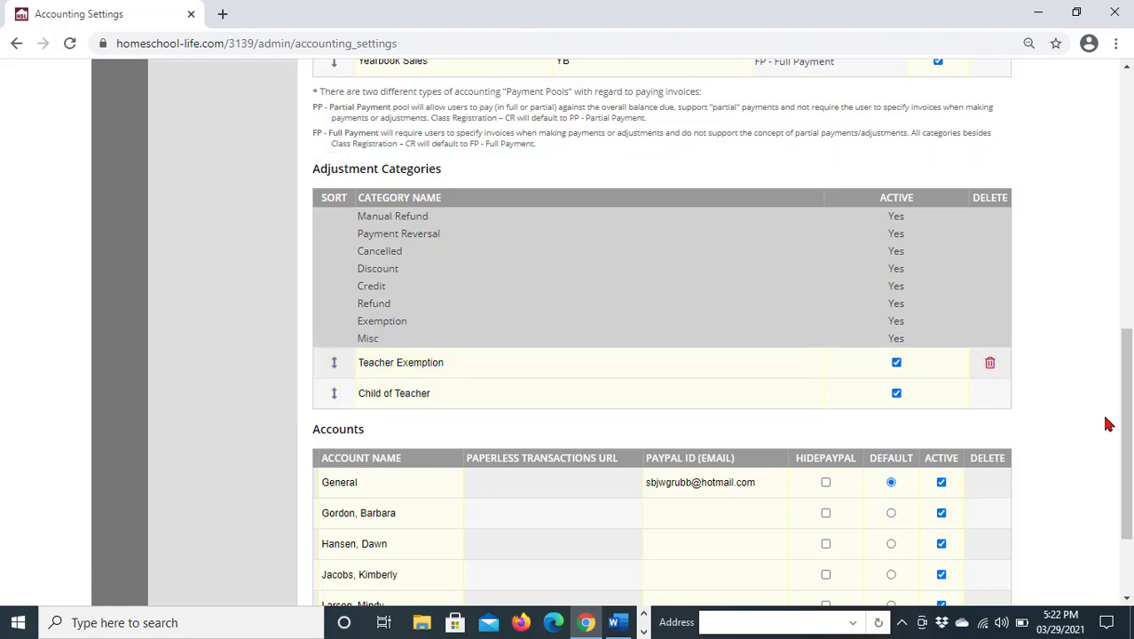
scroll(1107, 424, "up", 8)
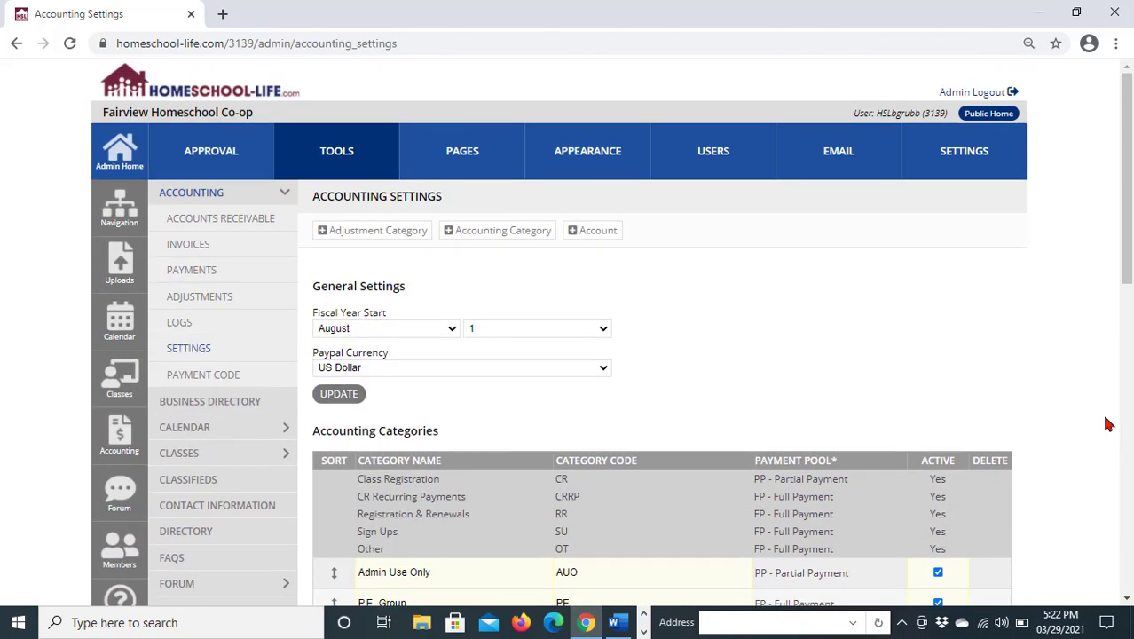
Open the first family's statement from accounts receivable and display its invoice and payment details
left_click(255, 222)
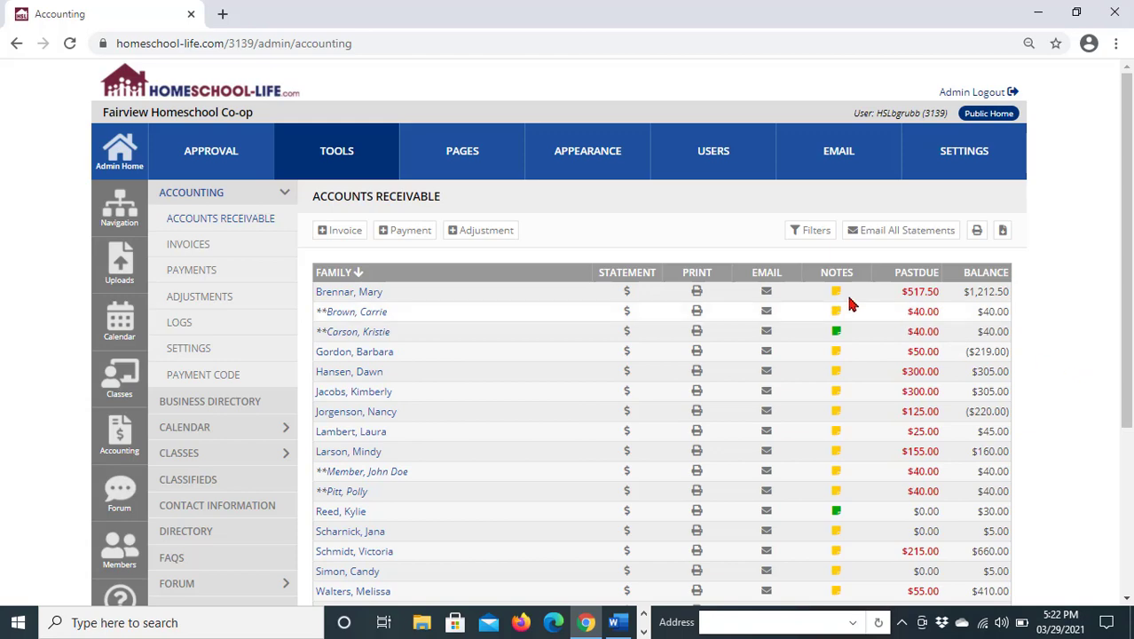
left_click(627, 293)
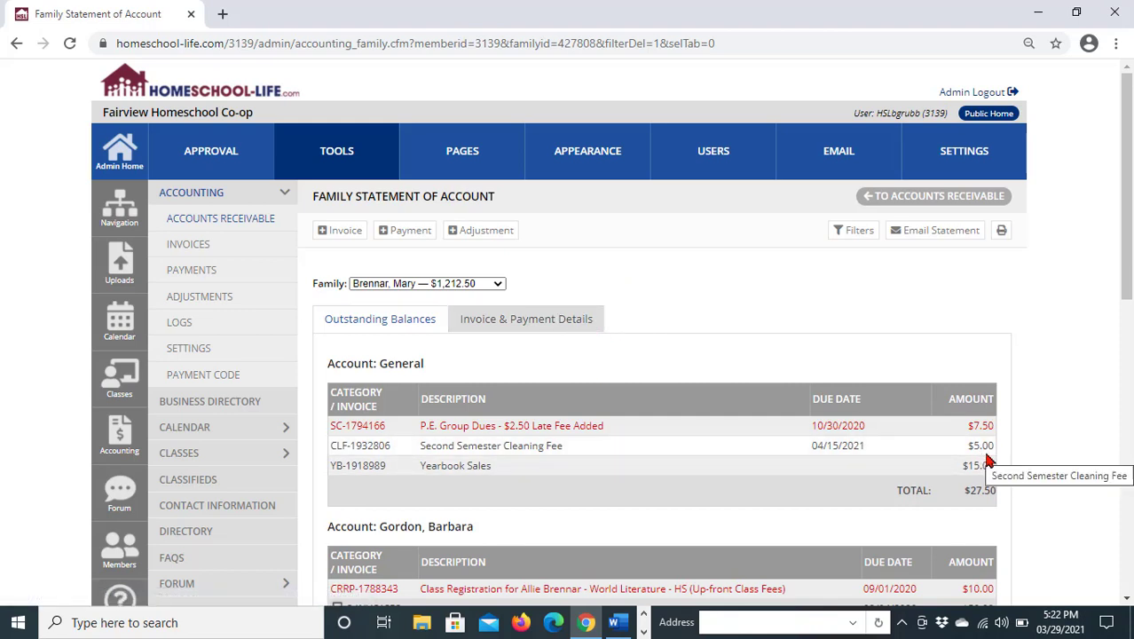
left_click(596, 318)
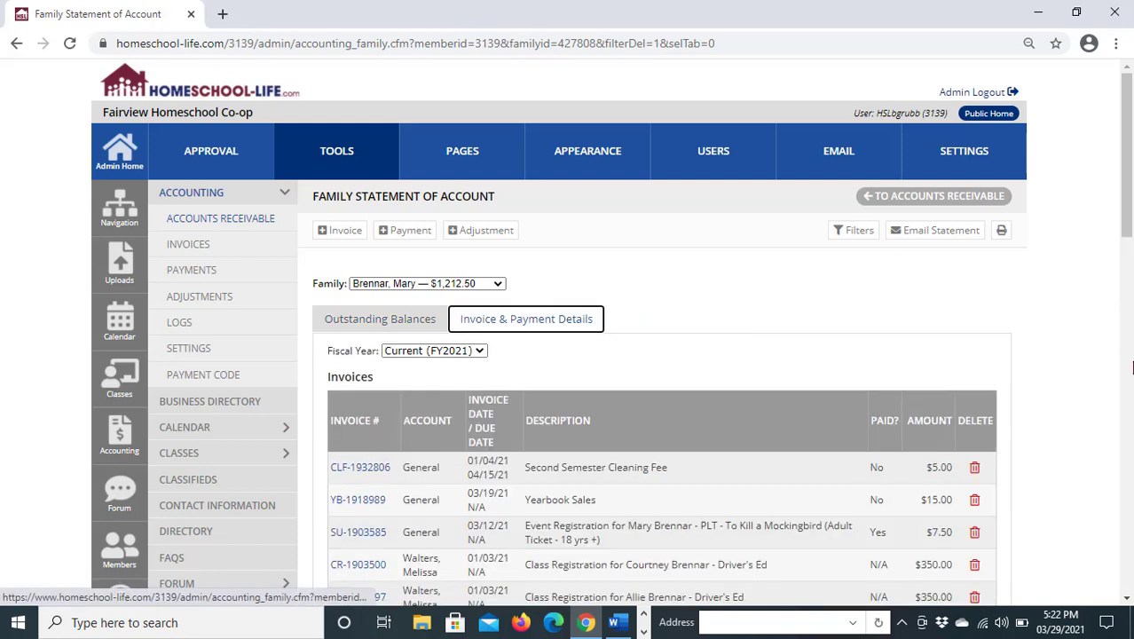
scroll(1120, 379, "down", 2)
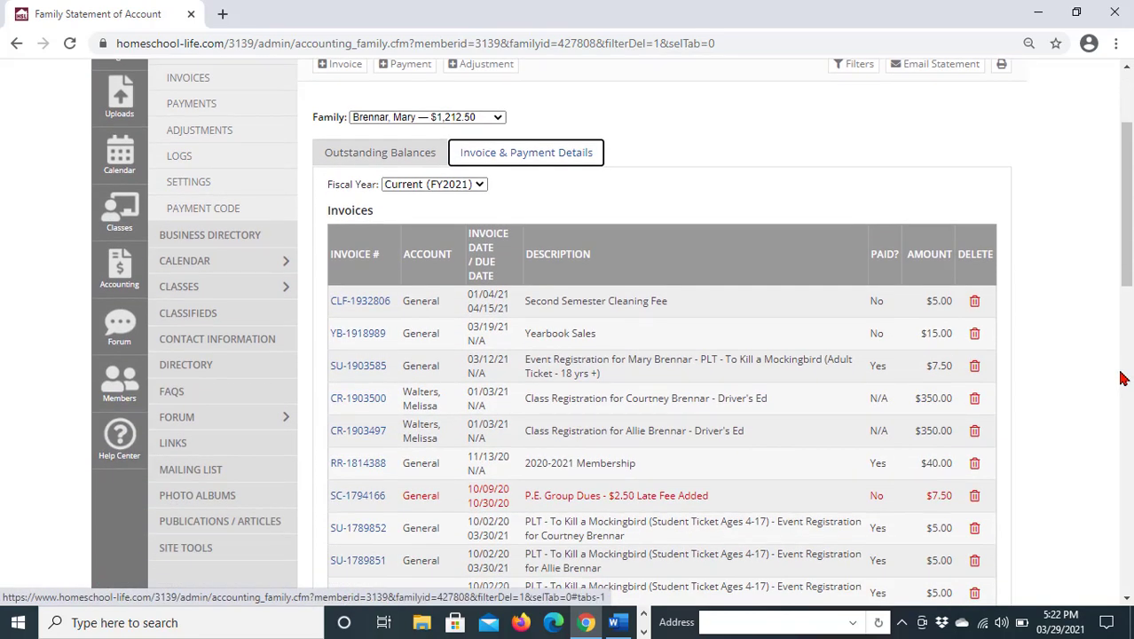
scroll(1120, 378, "down", 2)
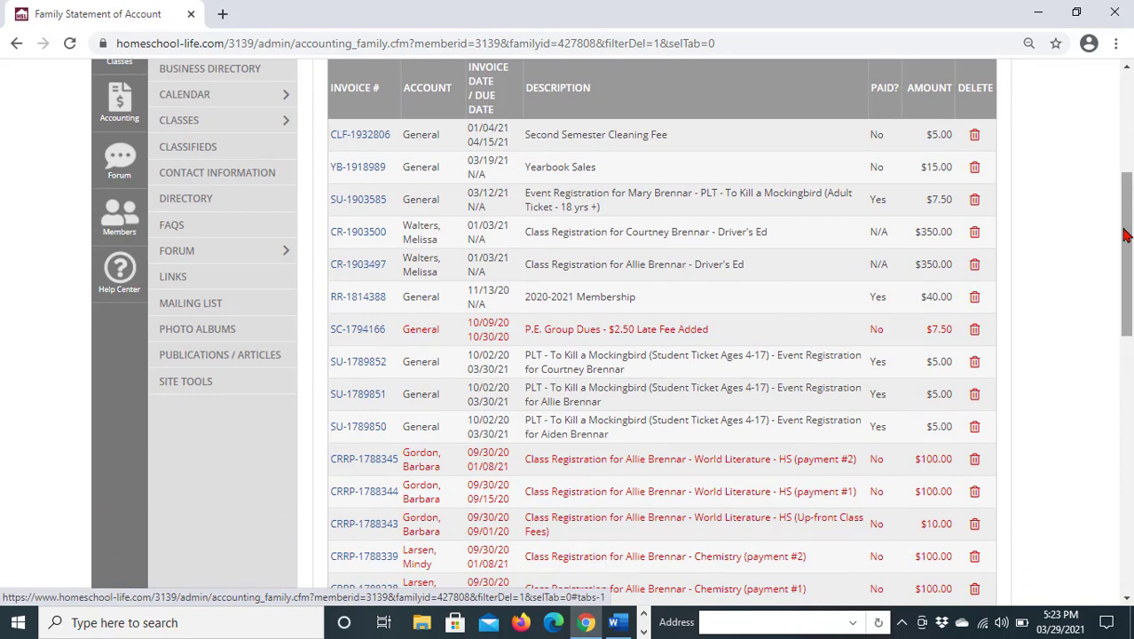
left_click(883, 149)
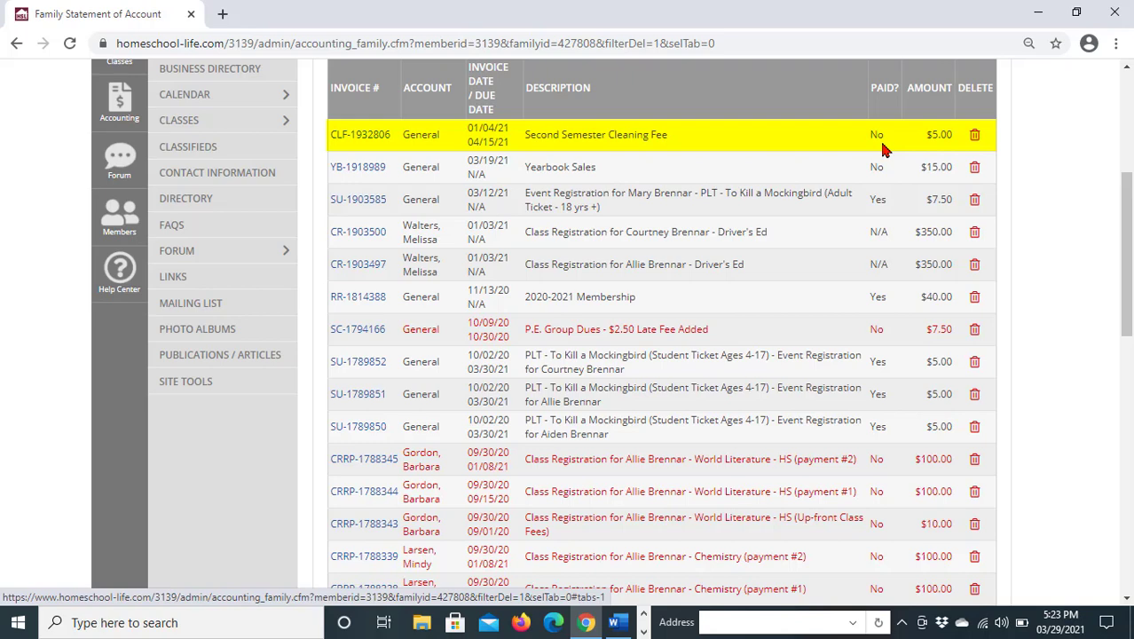
scroll(1092, 187, "up", 3)
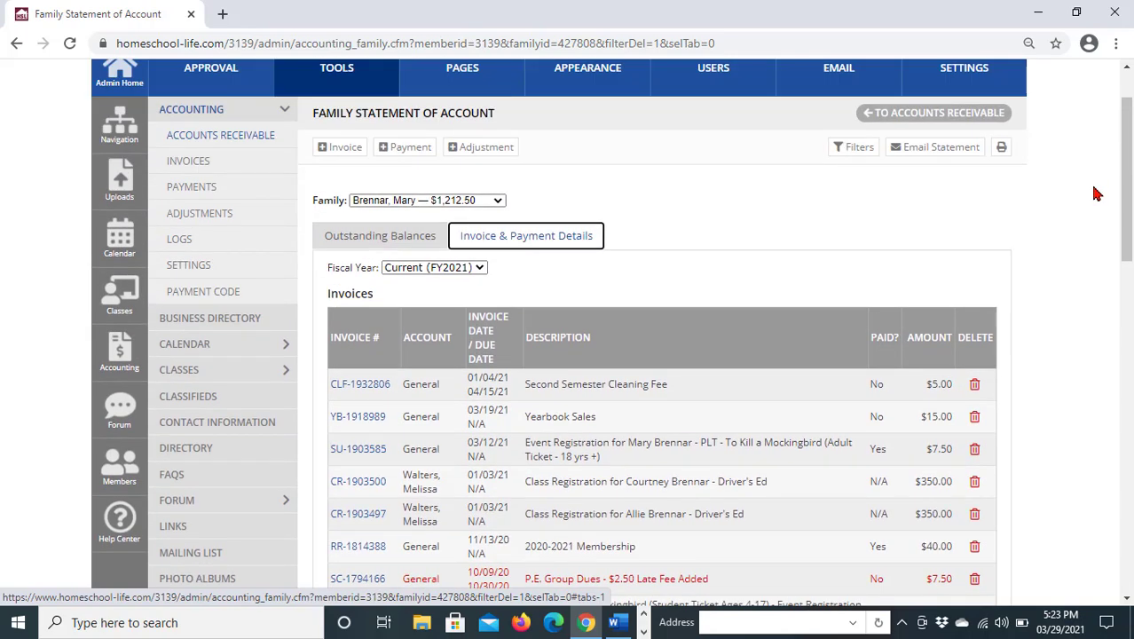
Start a new adjustment for this family and select the Second Semester Cleaning Fee invoice for it
left_click(499, 149)
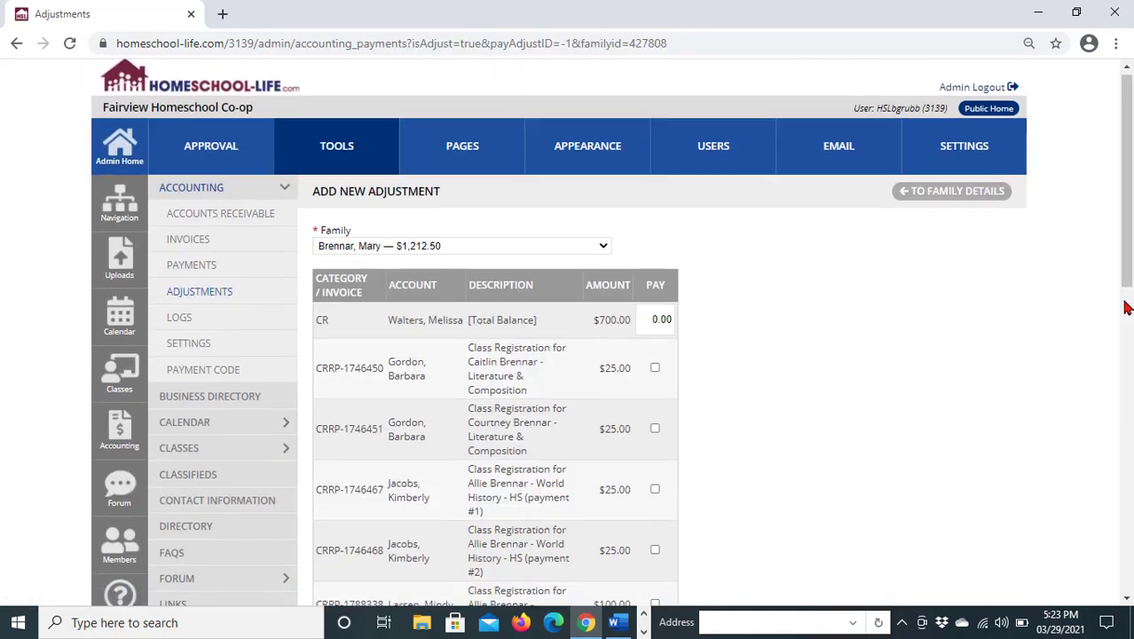
scroll(1124, 310, "down", 1)
scroll(1125, 311, "down", 1)
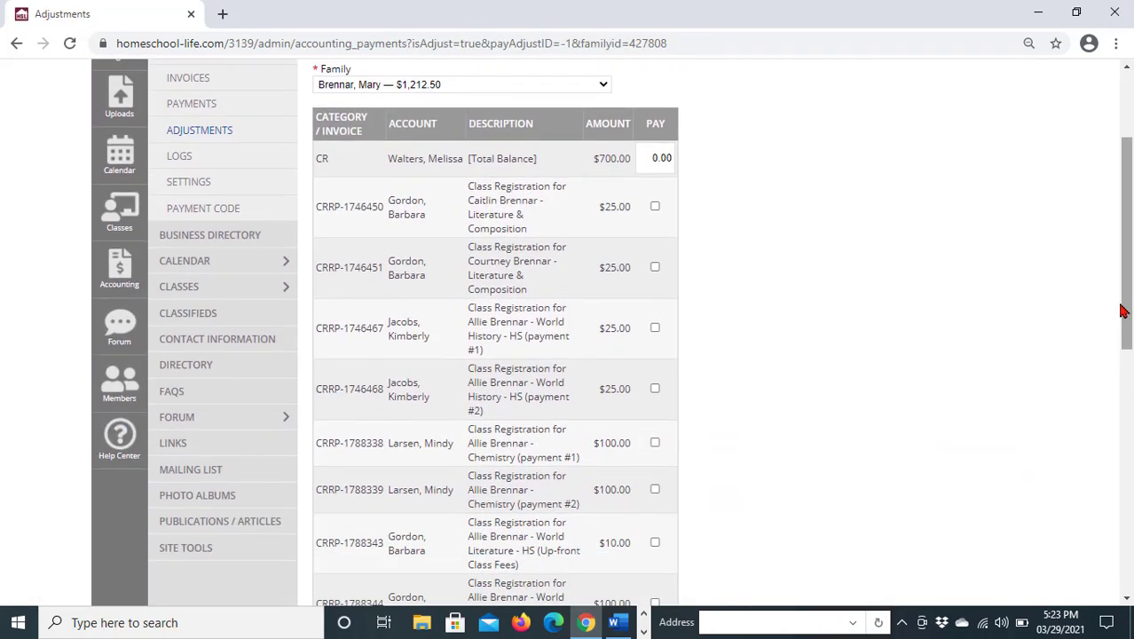
scroll(1102, 335, "down", 1)
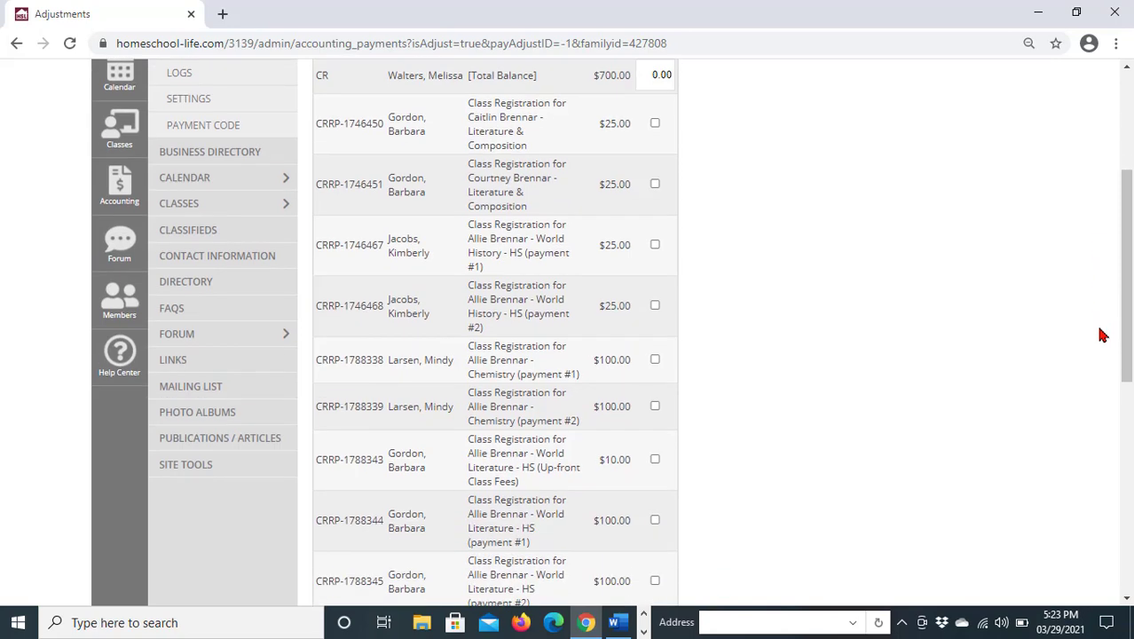
scroll(1102, 335, "down", 4)
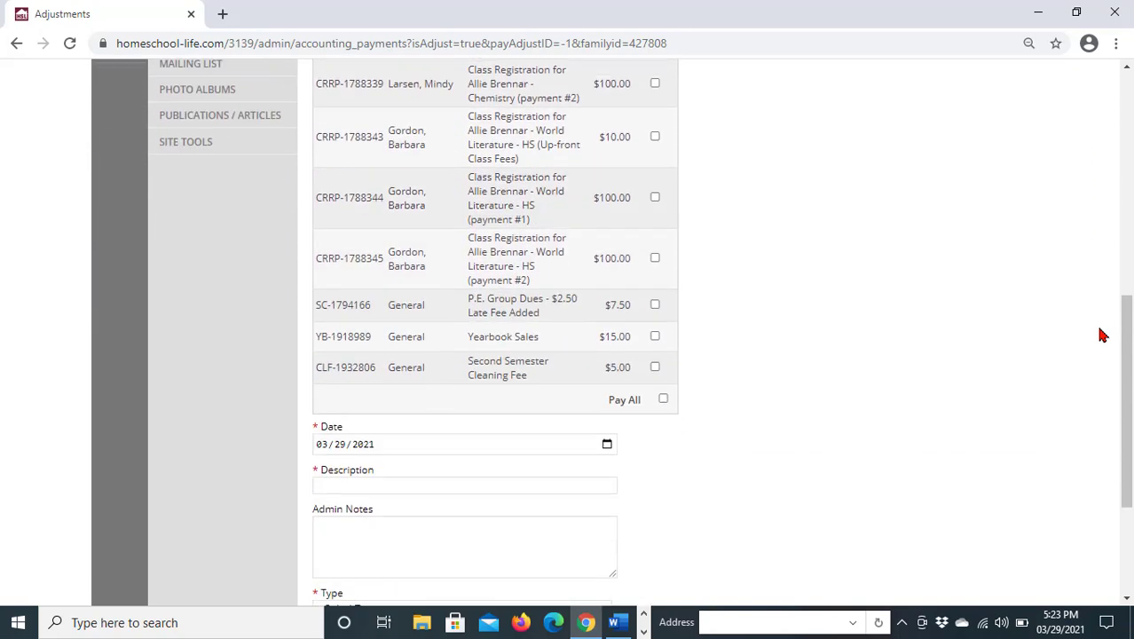
left_click(655, 357)
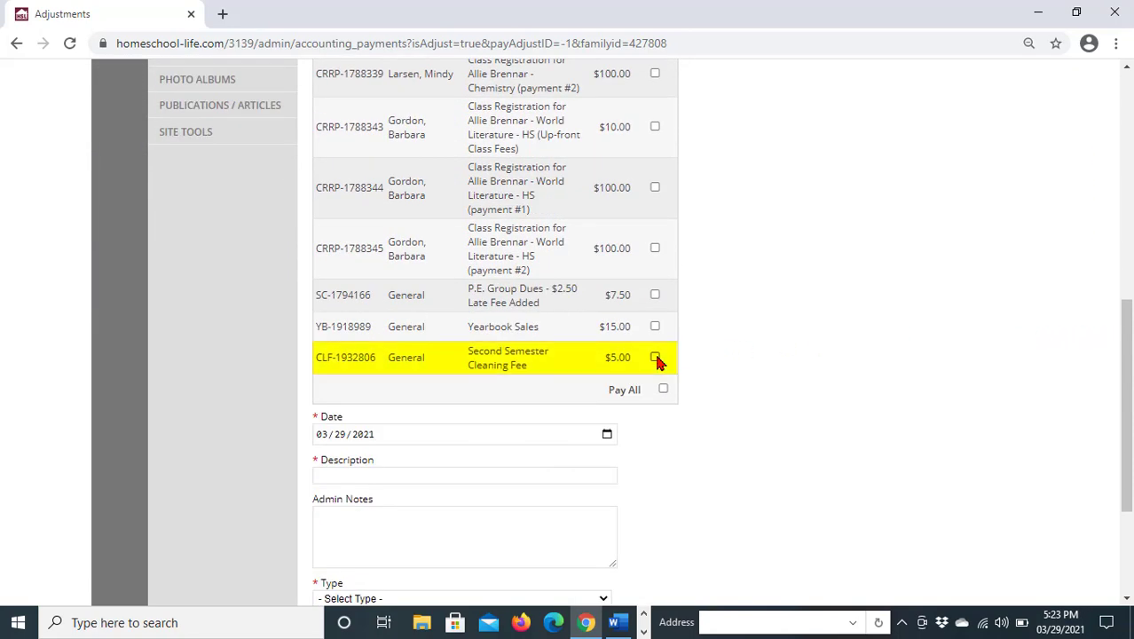
left_click(654, 357)
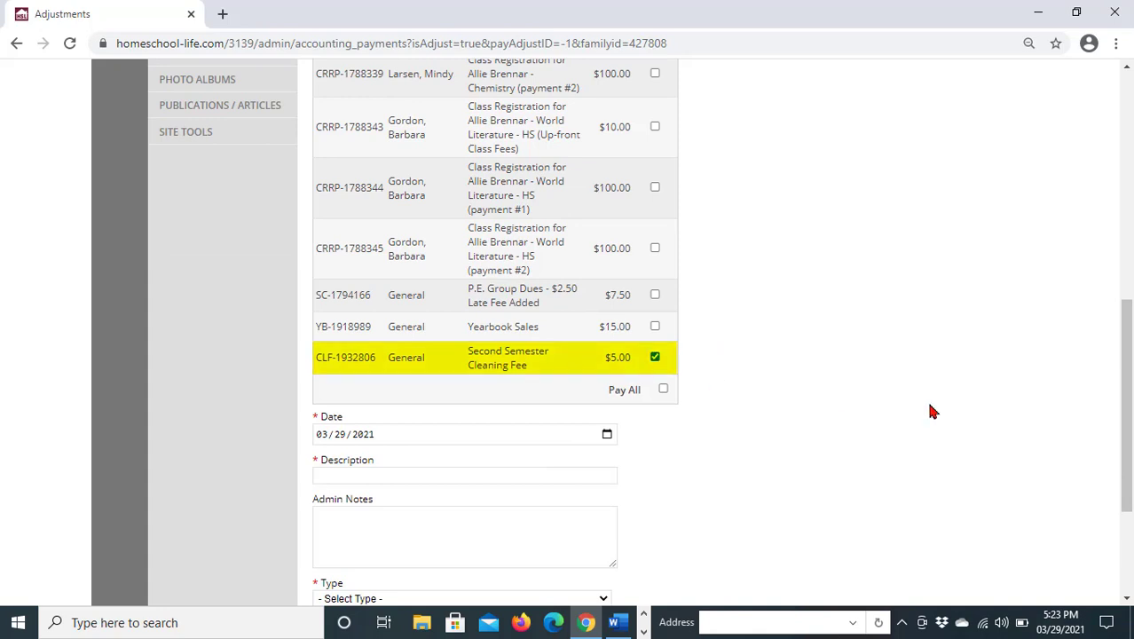
Enter "Teacher Exempt from Cleaning Fee" as the adjustment's description and set its type to Teacher Exemption
scroll(932, 410, "down", 1)
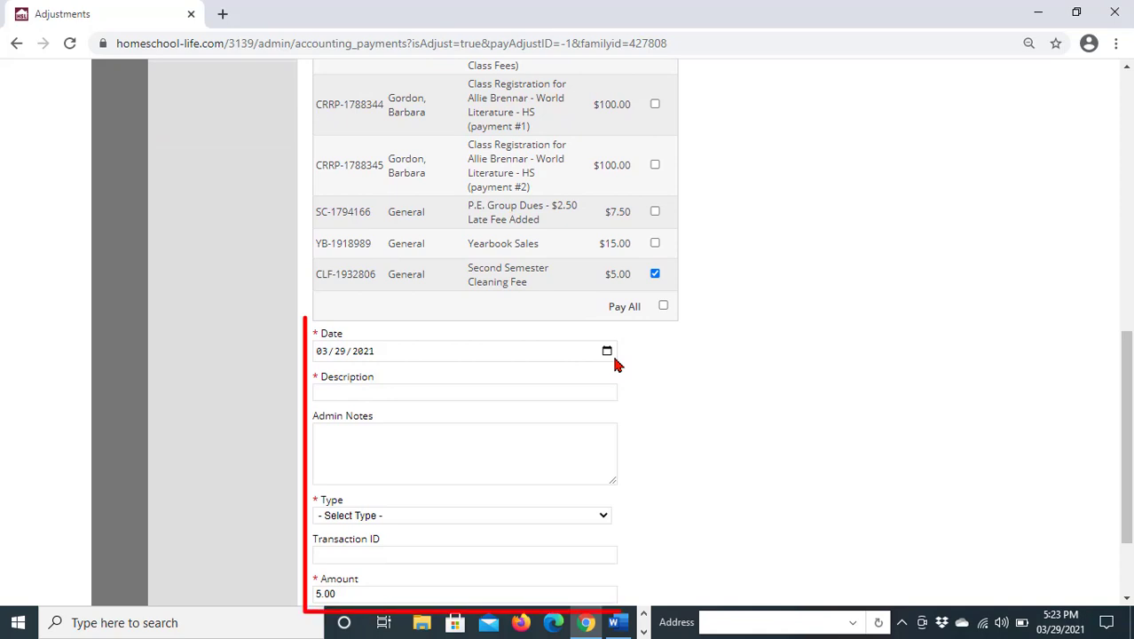
left_click(607, 392)
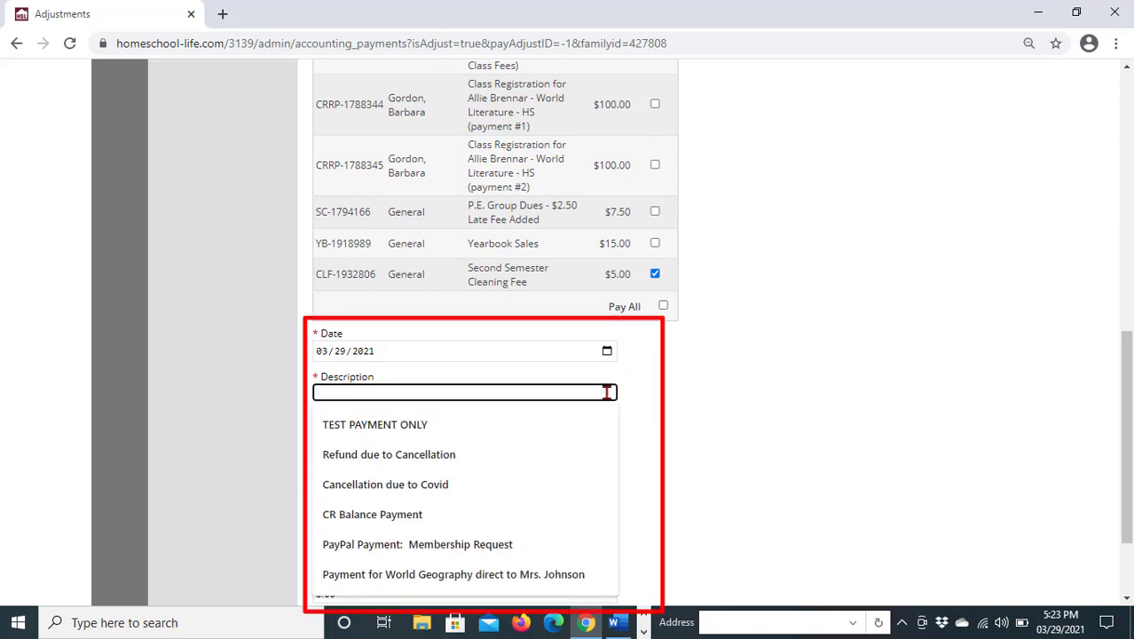
type("Tea")
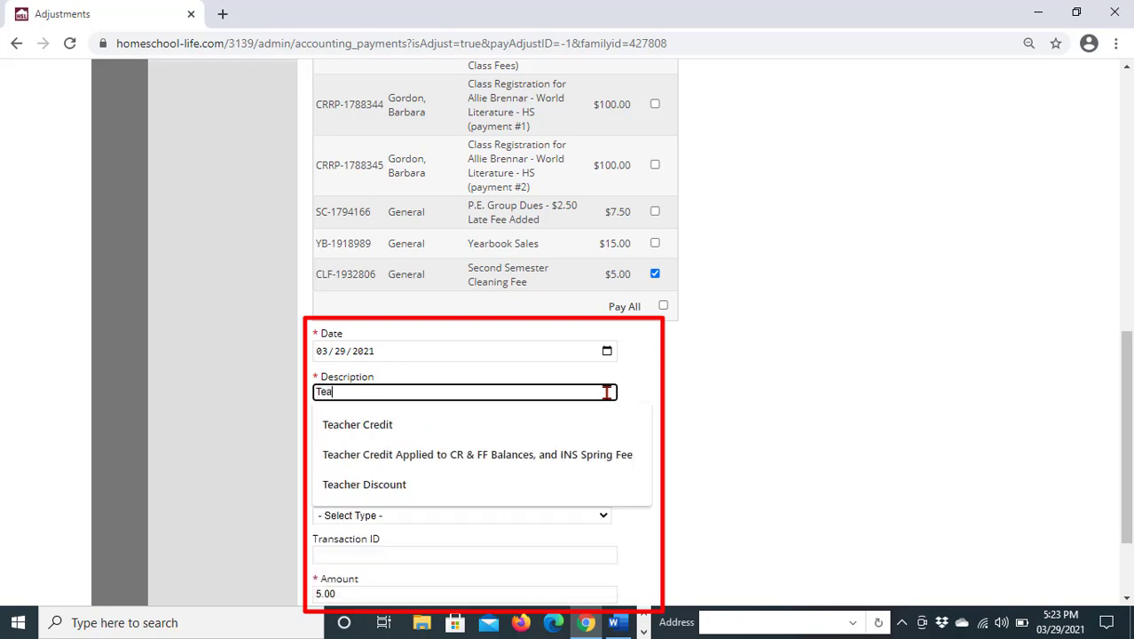
type("cher Exemp")
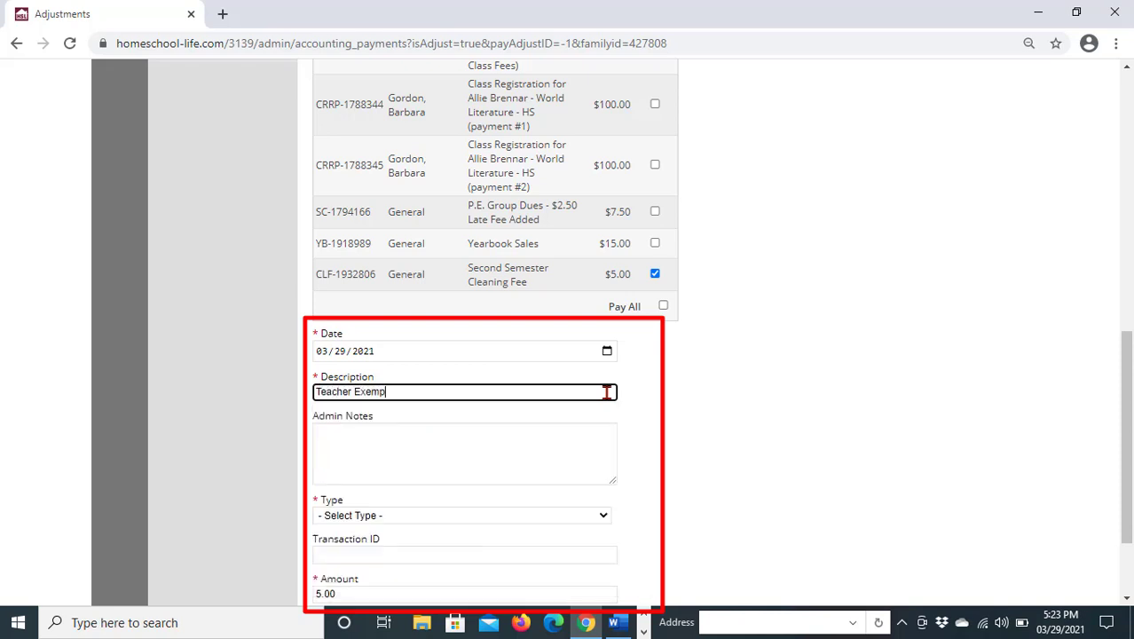
type("t from Cleaning Fee")
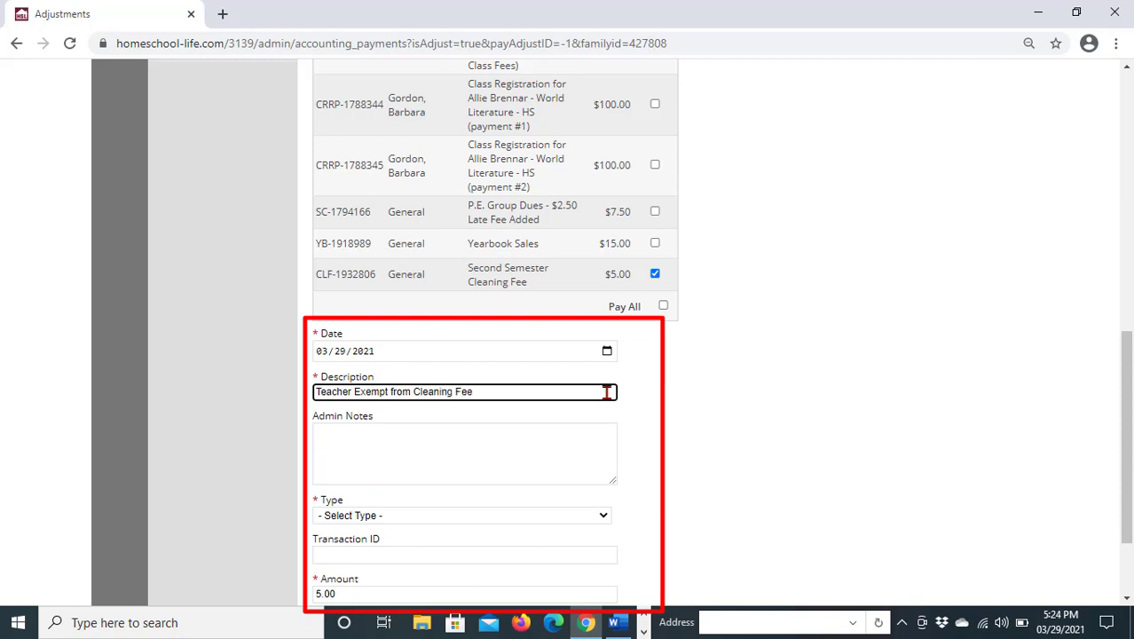
left_click(601, 516)
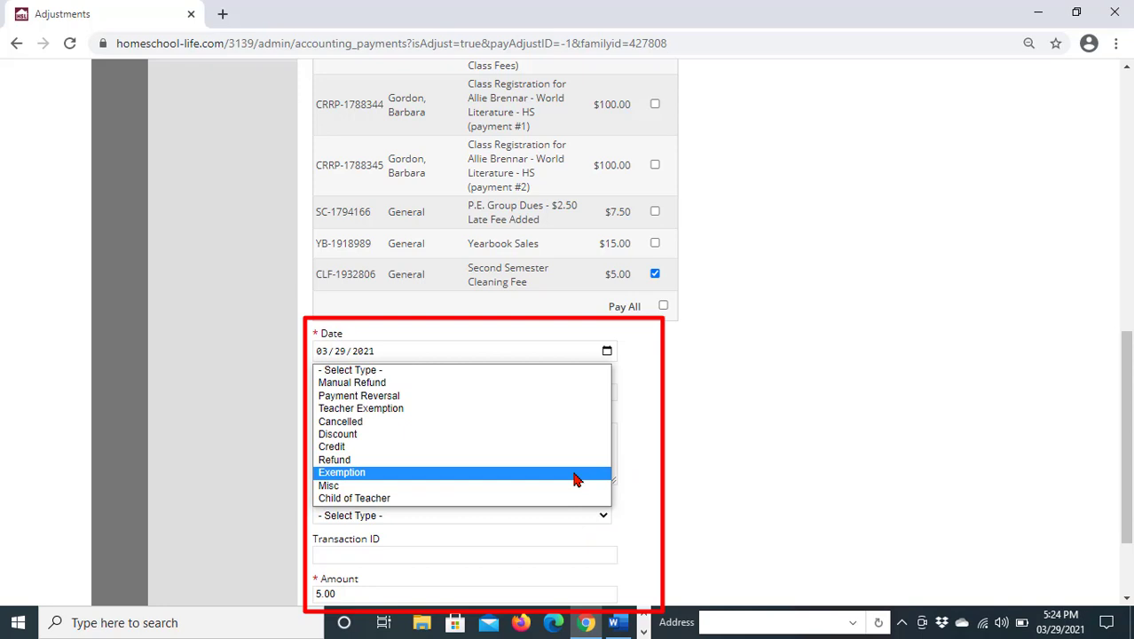
left_click(576, 409)
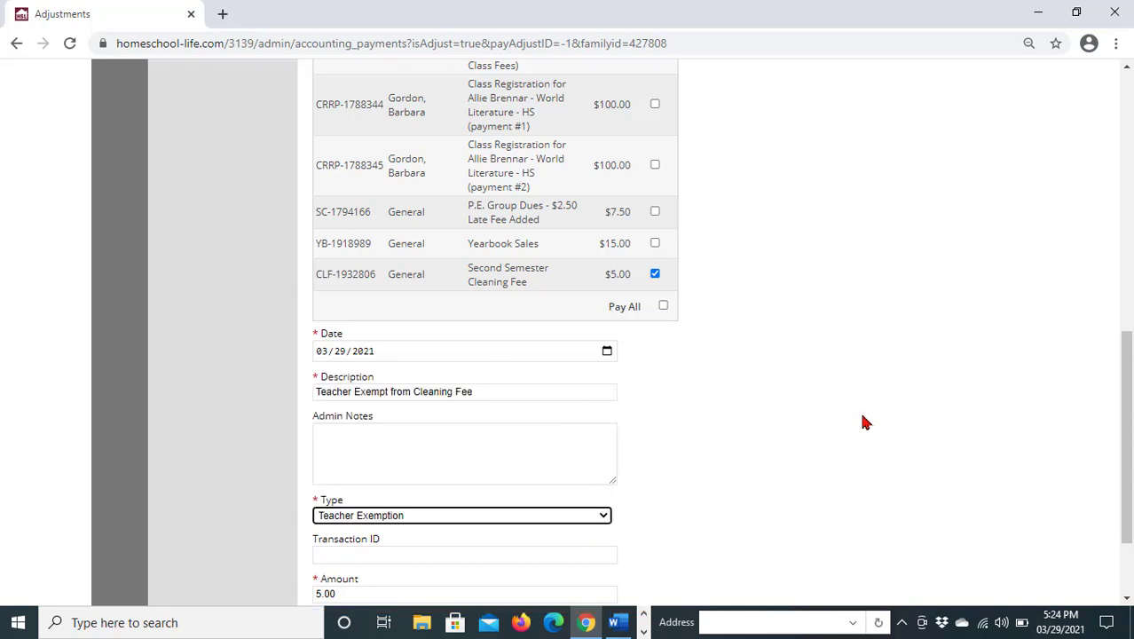
Check the adjustment amount against the invoices selected for the family
scroll(862, 423, "down", 1)
scroll(867, 425, "down", 1)
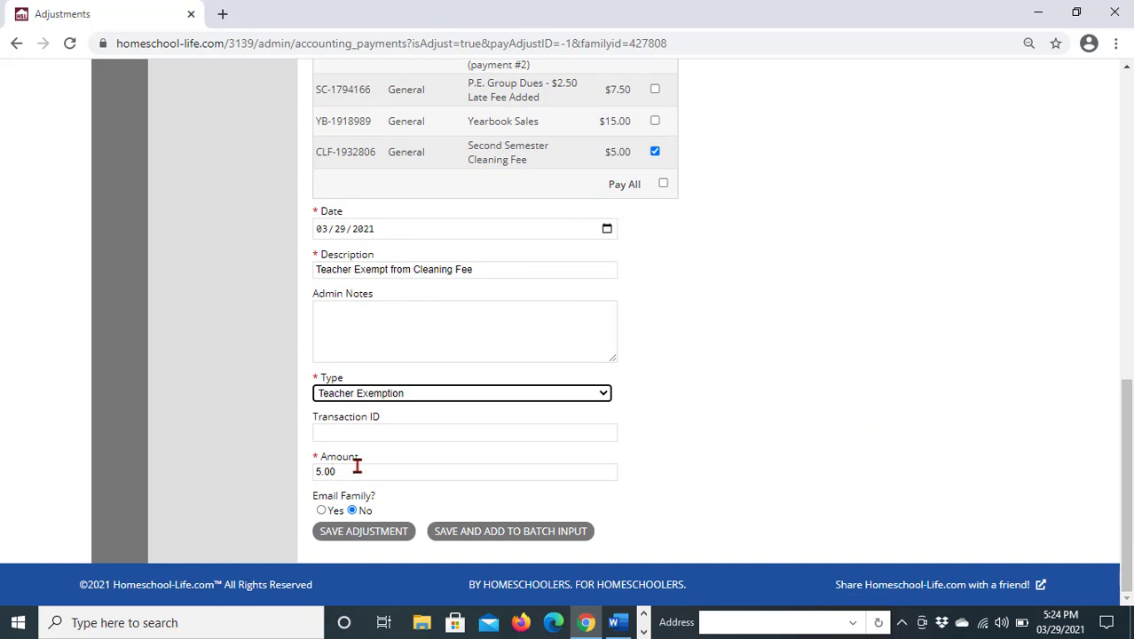
left_click_drag(353, 465, 260, 479)
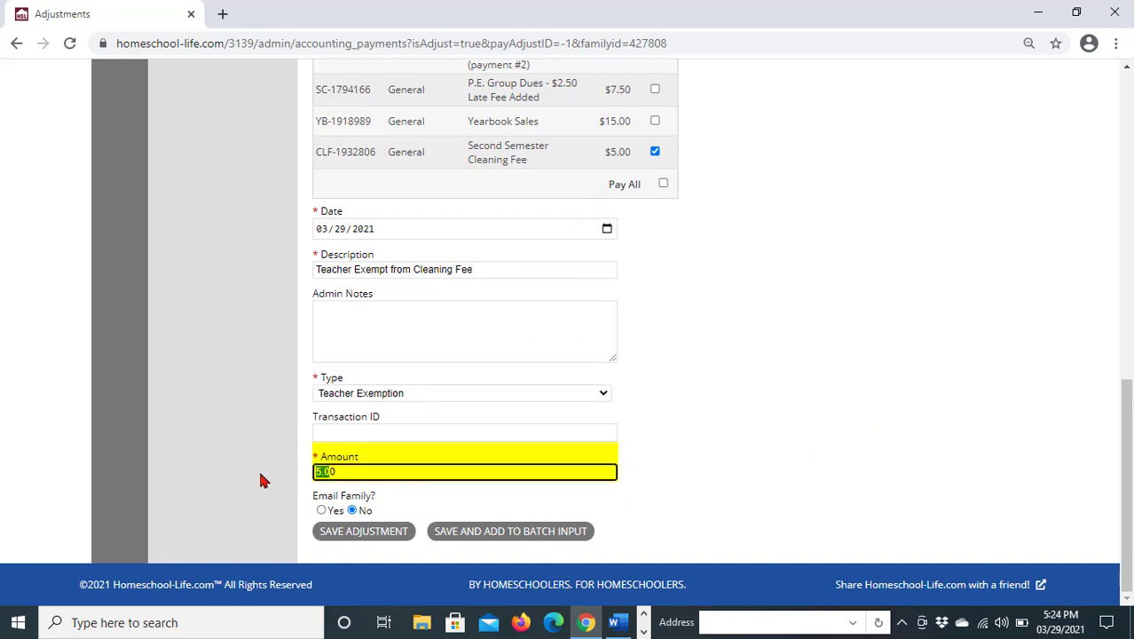
left_click(469, 471)
left_click_drag(382, 474, 295, 485)
left_click(369, 472)
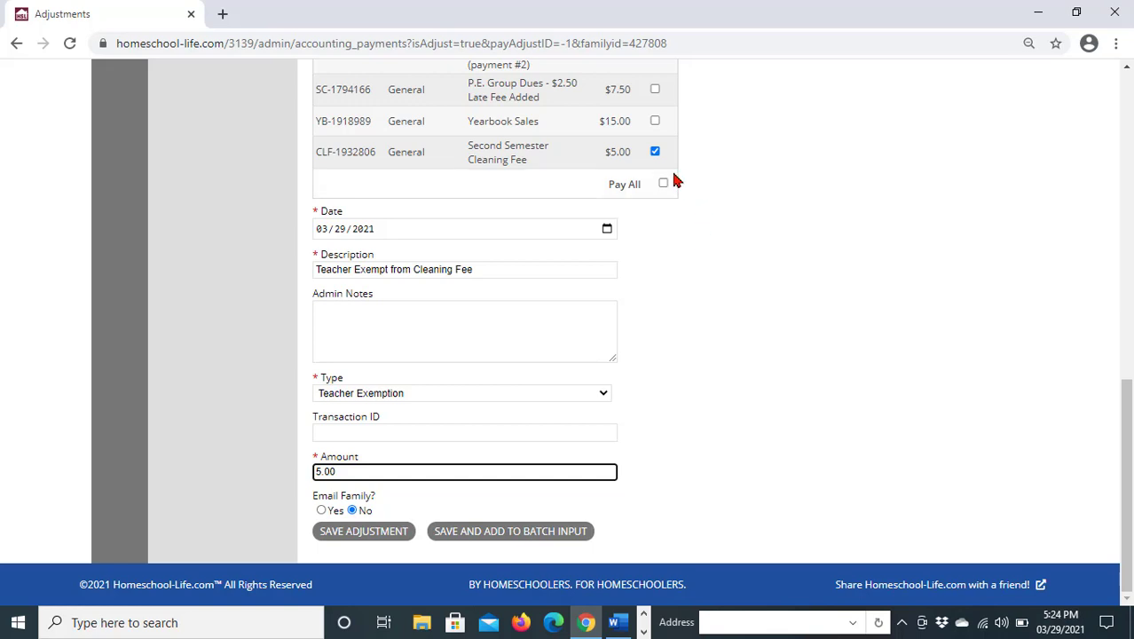
scroll(774, 180, "up", 1)
scroll(774, 181, "up", 1)
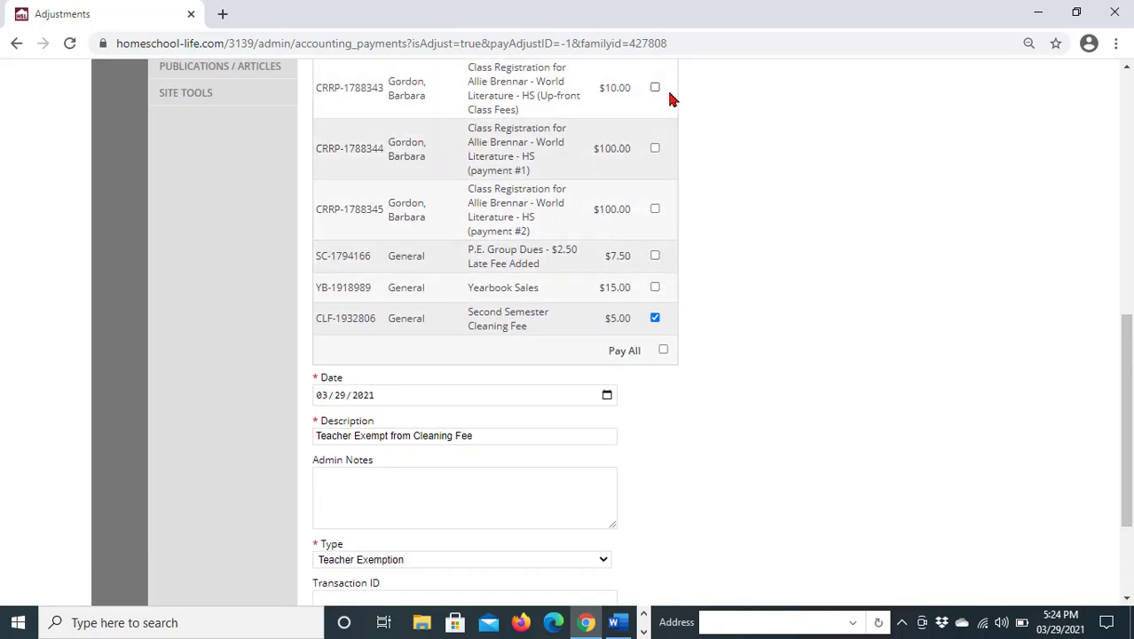
Save the cleaning fee adjustment and acknowledge the confirmation
scroll(818, 392, "down", 2)
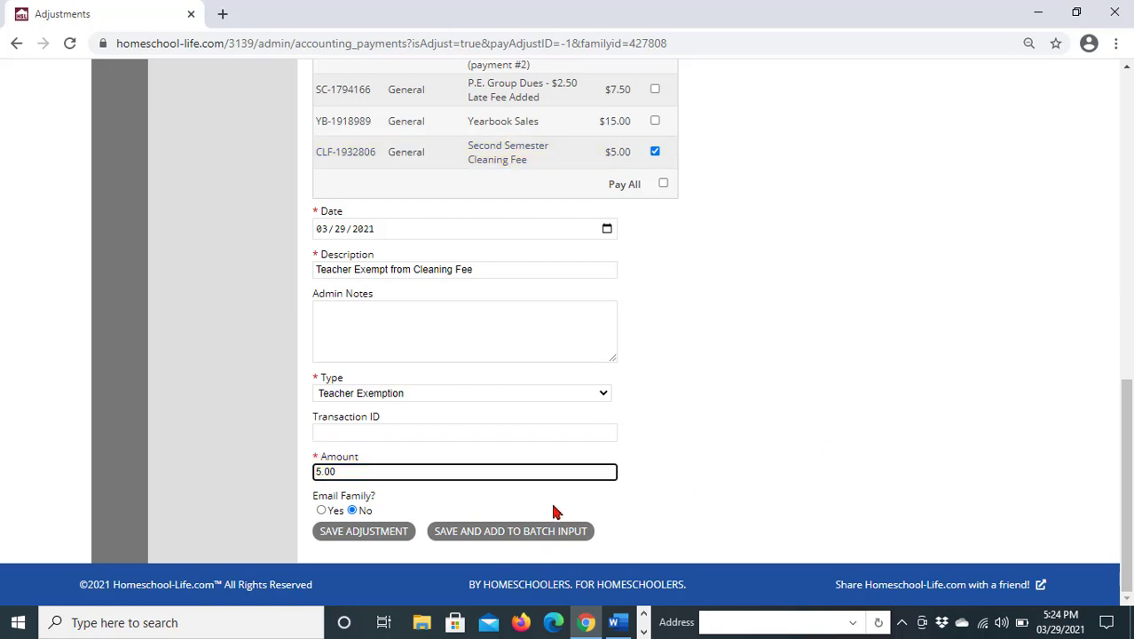
left_click(371, 537)
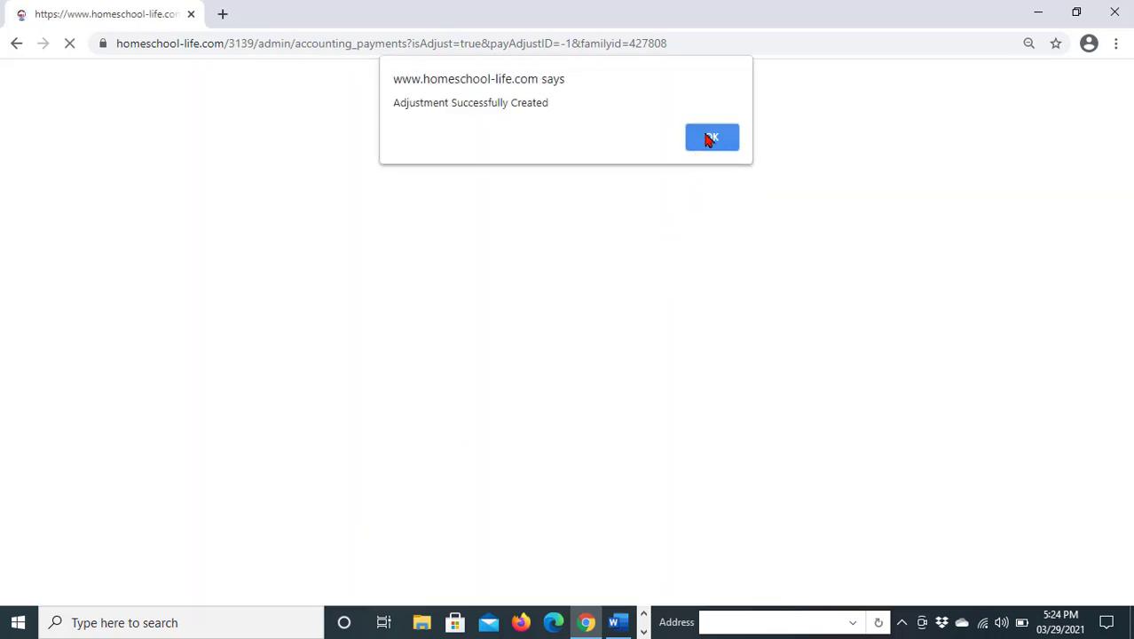
left_click(709, 140)
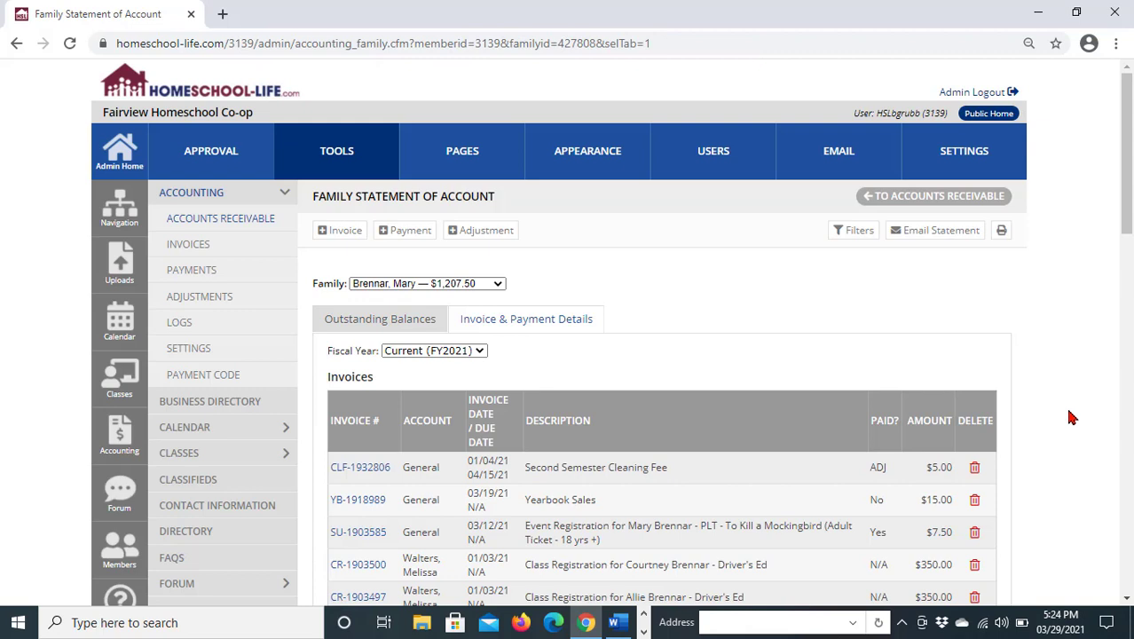
Review the cleaning fee invoice's paid status and the adjustments list in the family's statement
scroll(1071, 417, "down", 1)
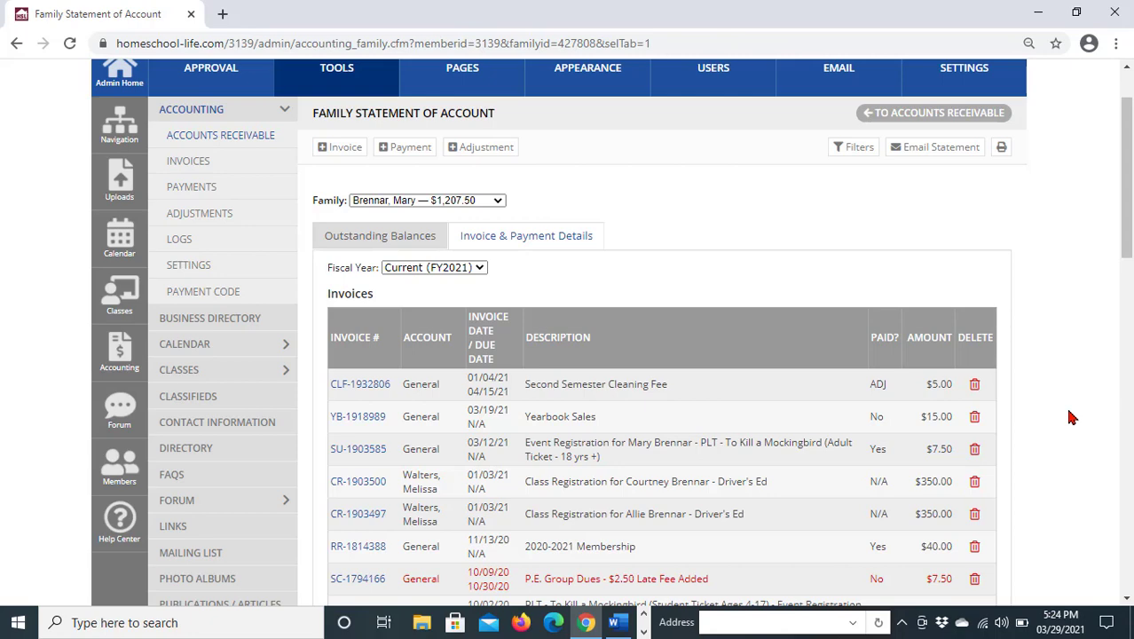
scroll(1071, 417, "down", 2)
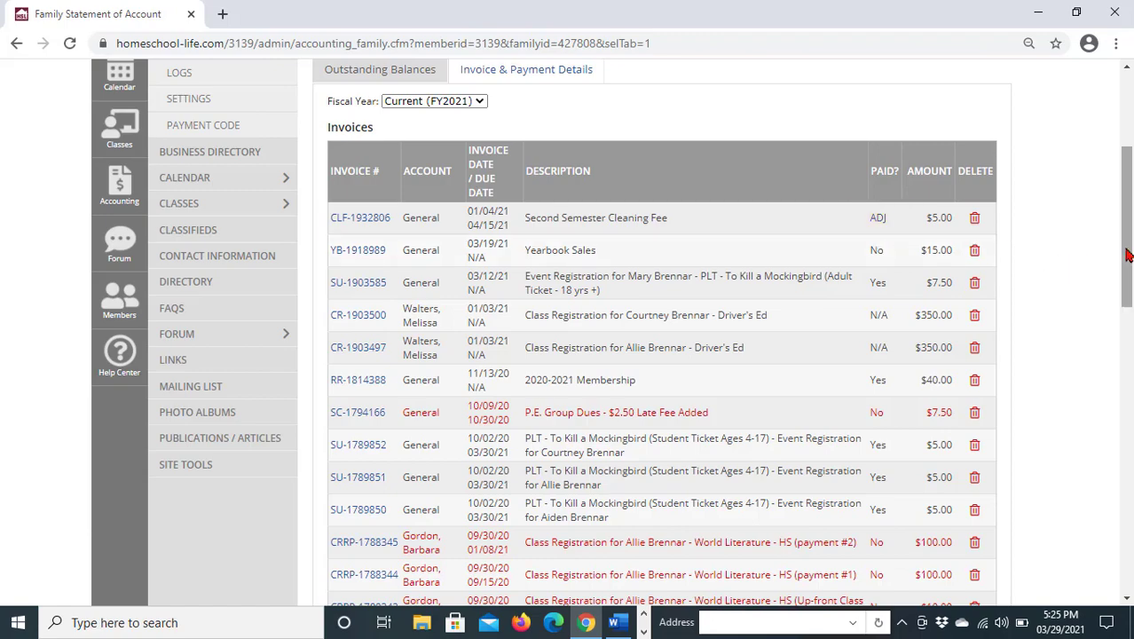
left_click_drag(1119, 253, 1127, 535)
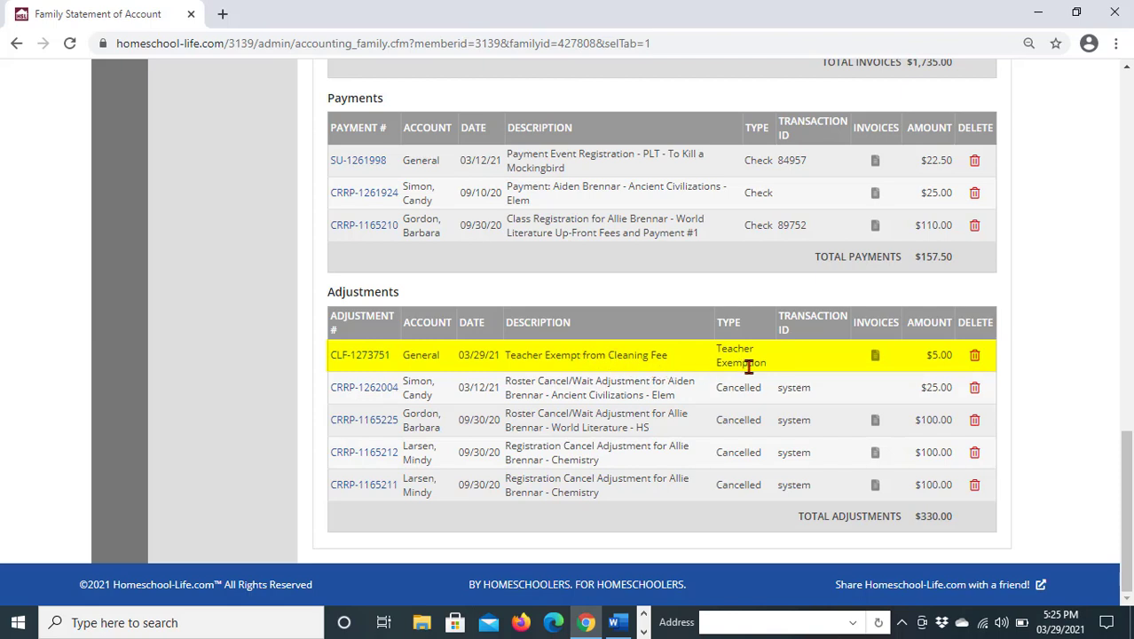
View the invoice linked to the Teacher Exempt from Cleaning Fee adjustment and return to the family details
left_click(875, 363)
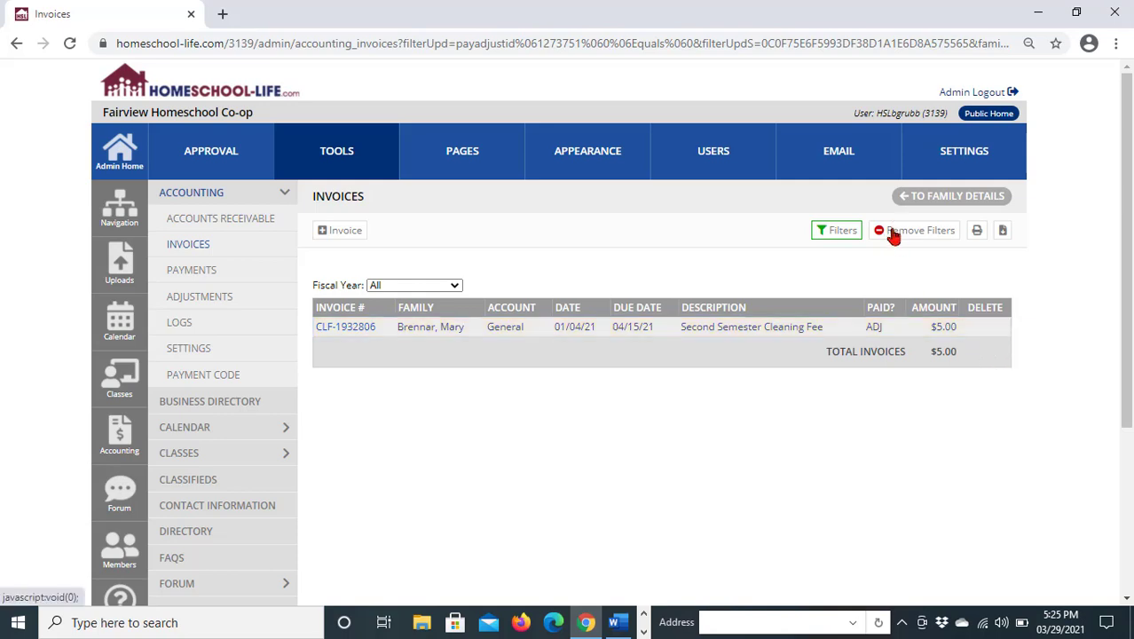
left_click(913, 195)
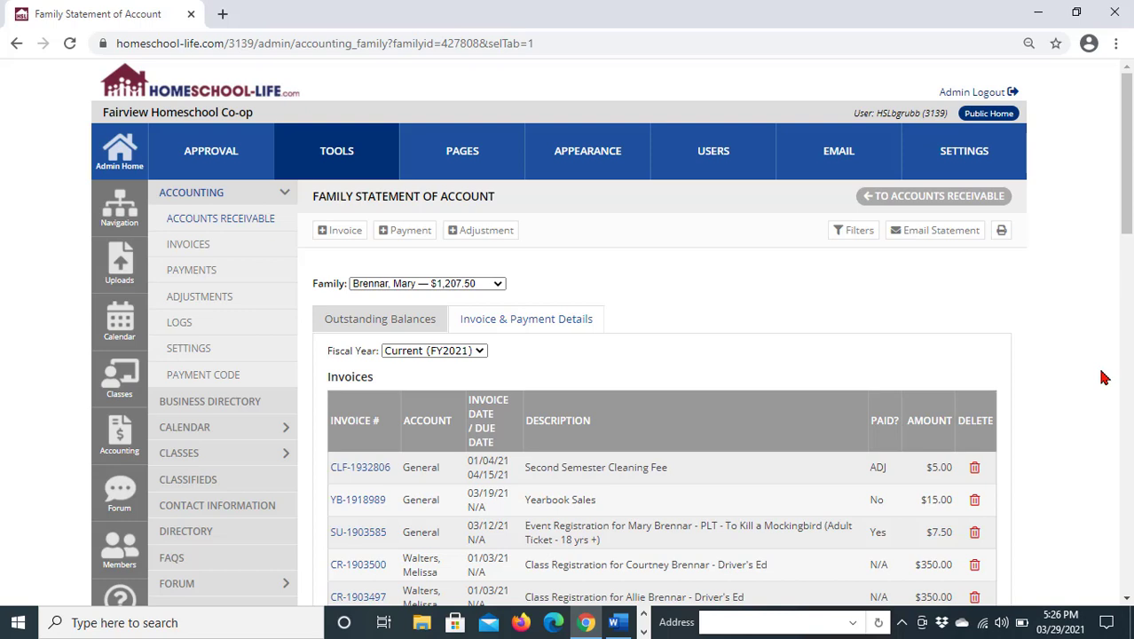
Start a new adjustment for the family with the $45.00 balance and select its Second Semester Cleaning Fee invoice
left_click(497, 284)
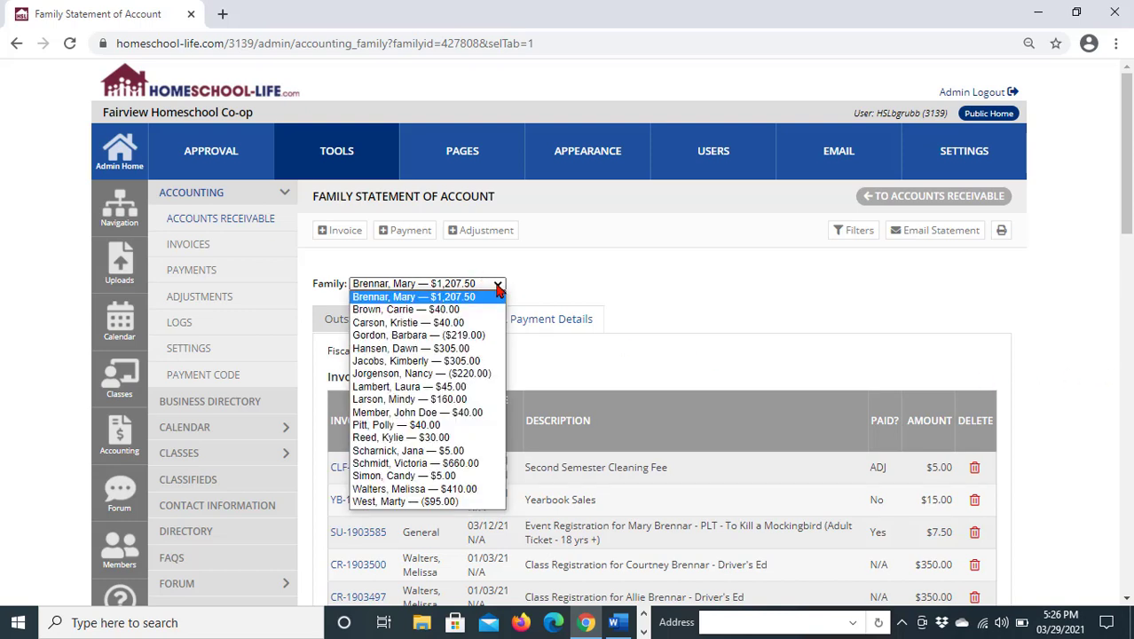
left_click(482, 387)
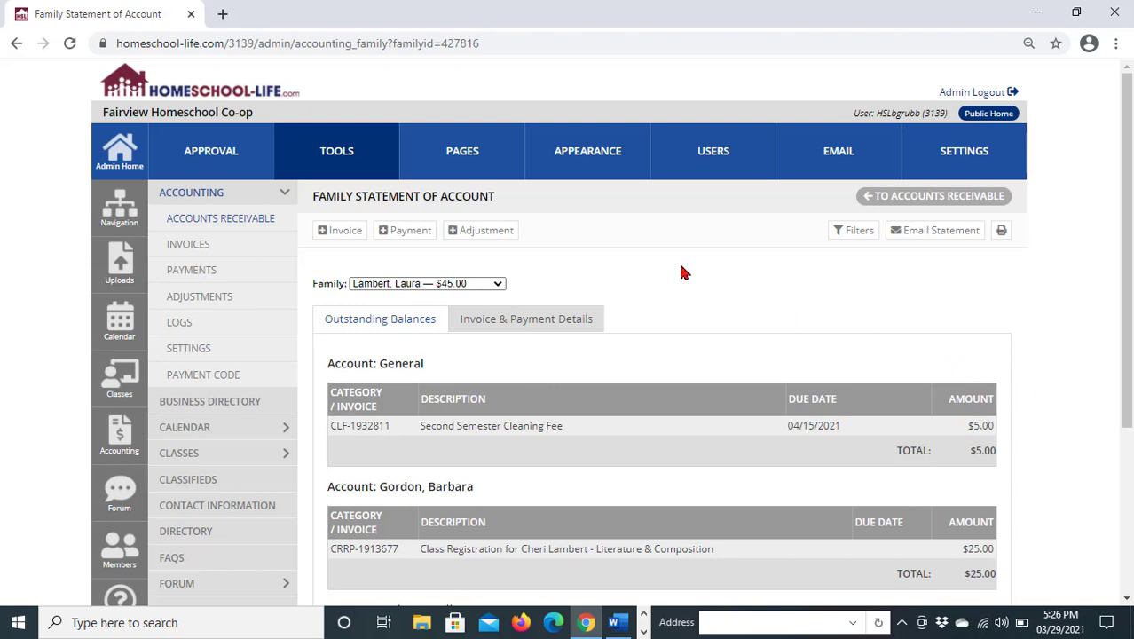
left_click(504, 232)
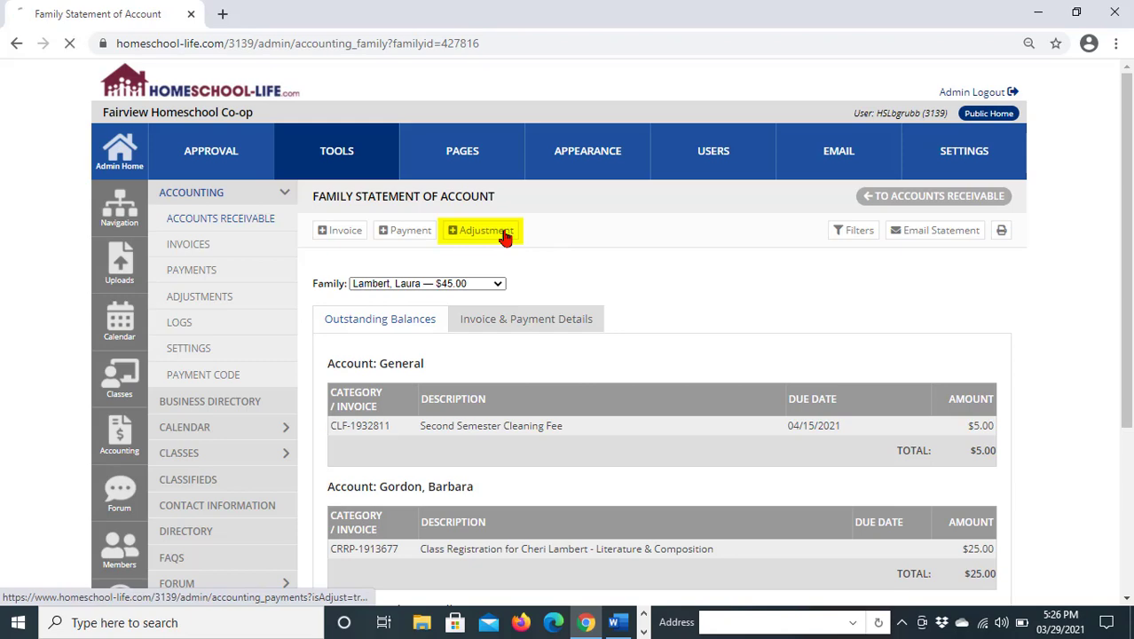
scroll(974, 362, "down", 1)
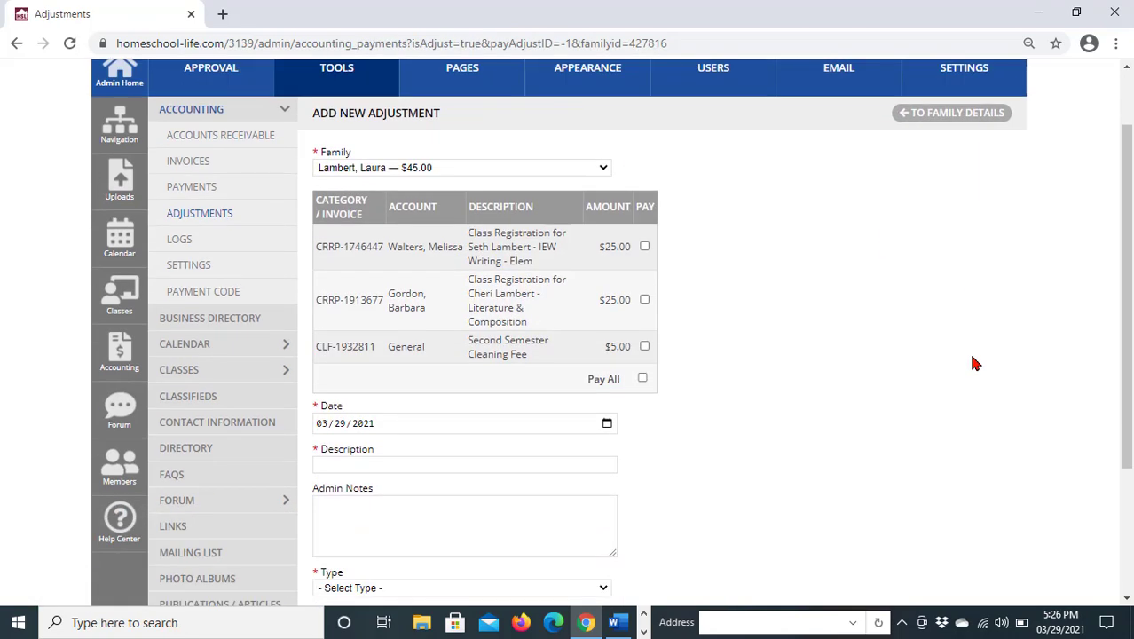
left_click(644, 347)
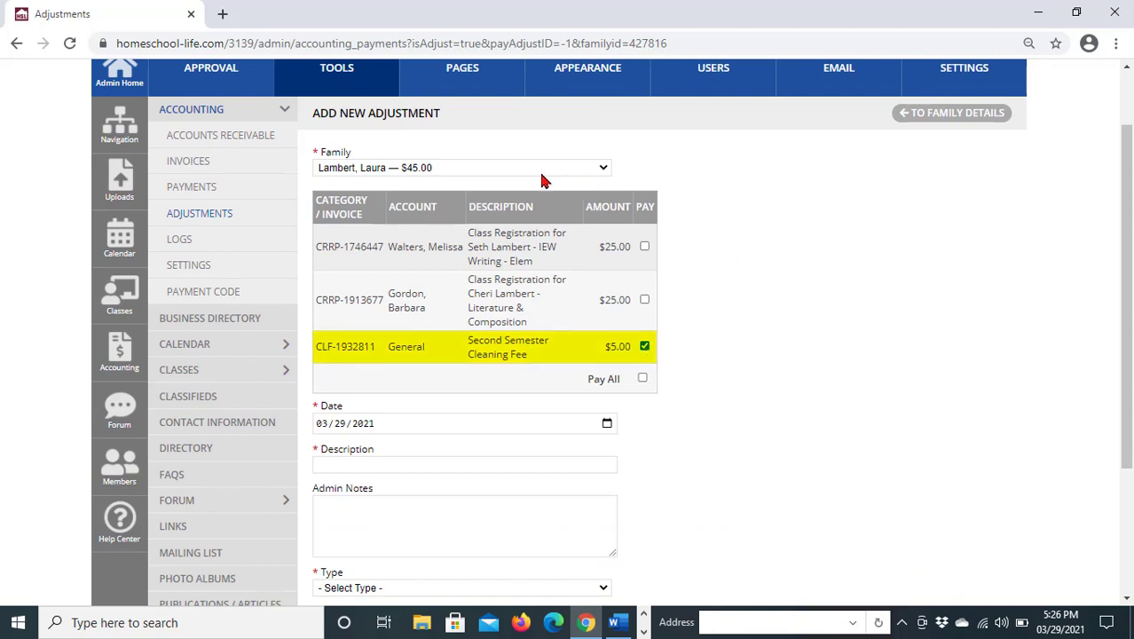
Enter "Teacher Exempt from Cleaning Fee" as the description of this family's adjustment
scroll(804, 374, "down", 2)
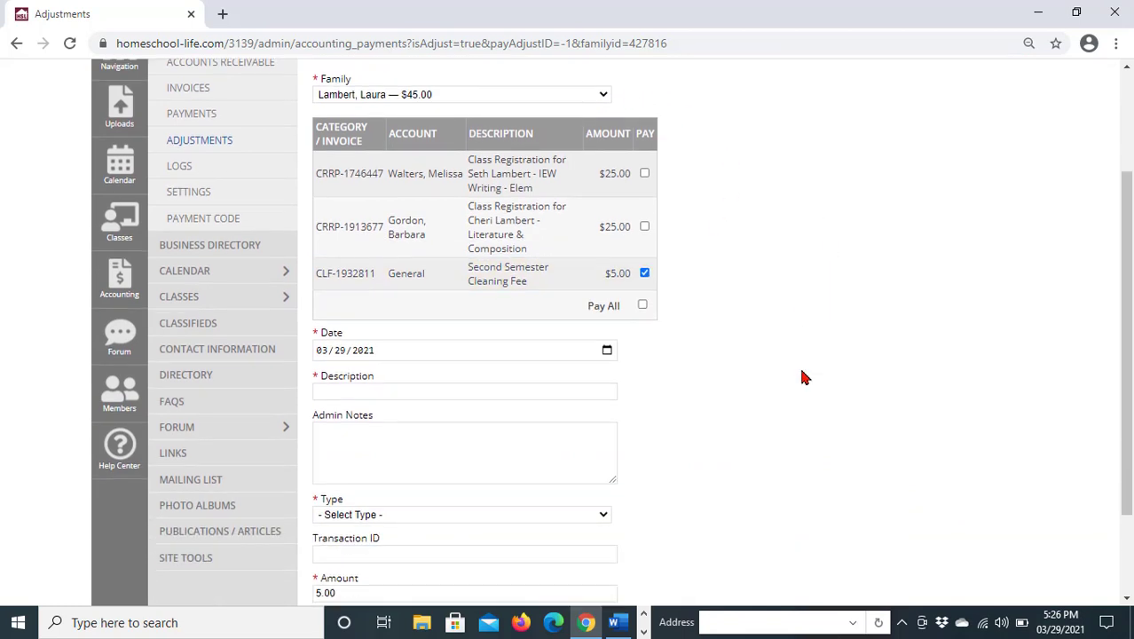
left_click(359, 298)
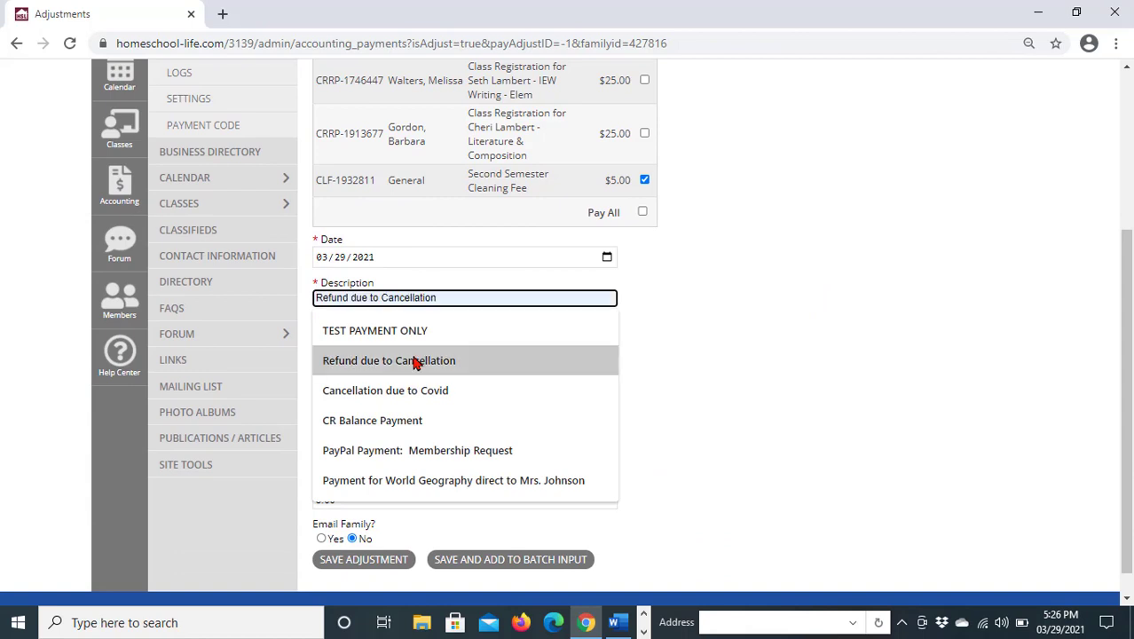
type("Teach")
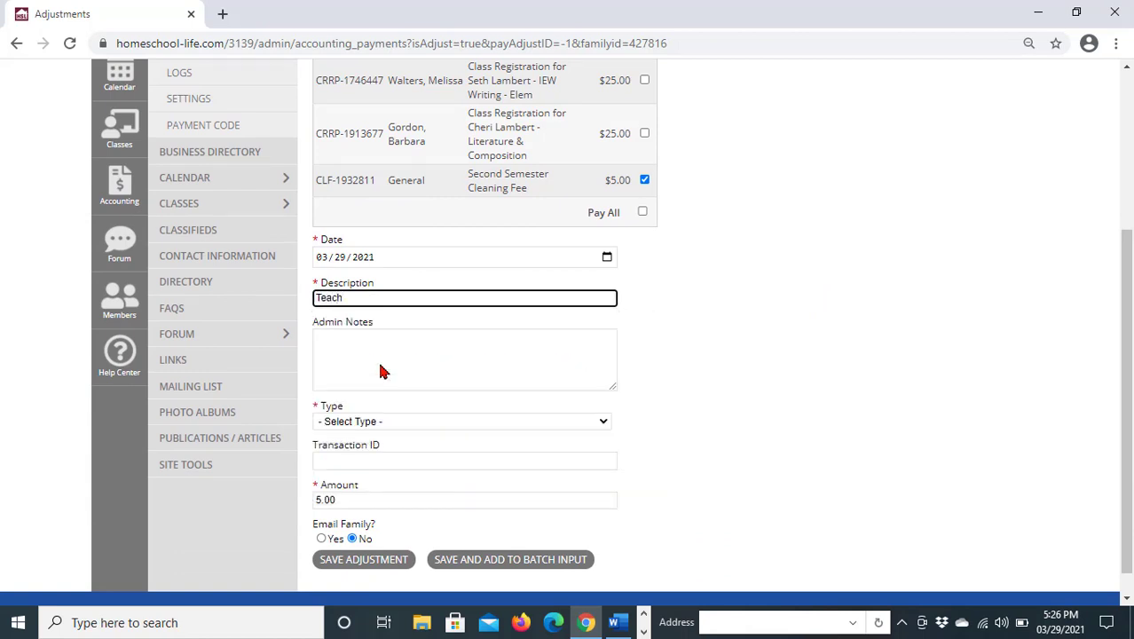
type("rer Exempt from Cleaning Fee")
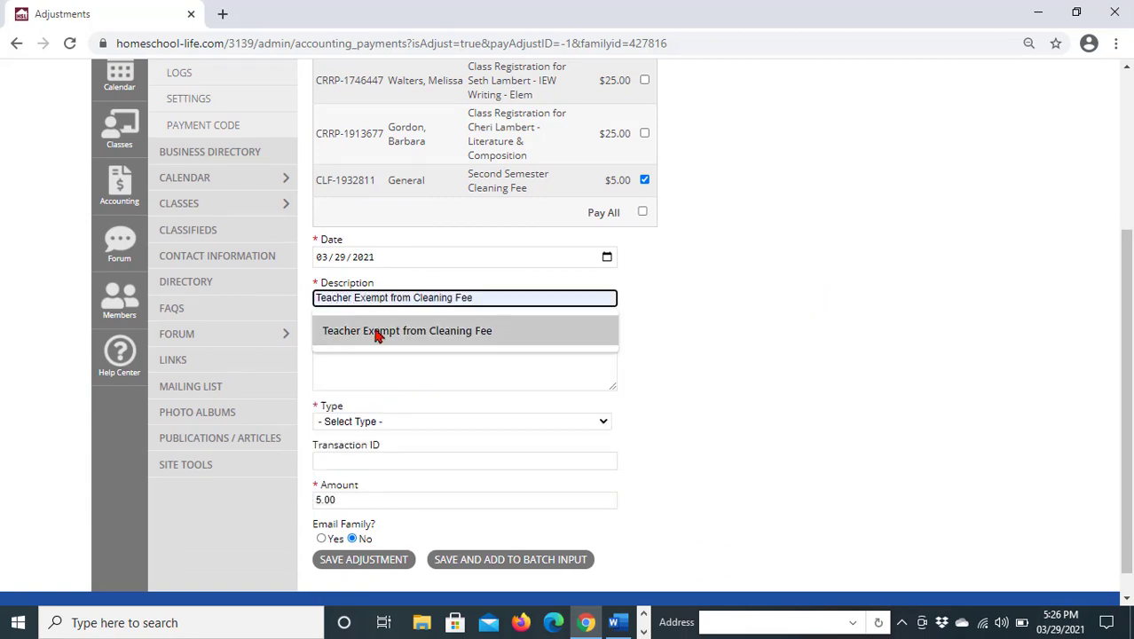
left_click(380, 330)
Set the adjustment type to Teacher Exemption, and save the adjustment to the batch input
scroll(612, 397, "down", 1)
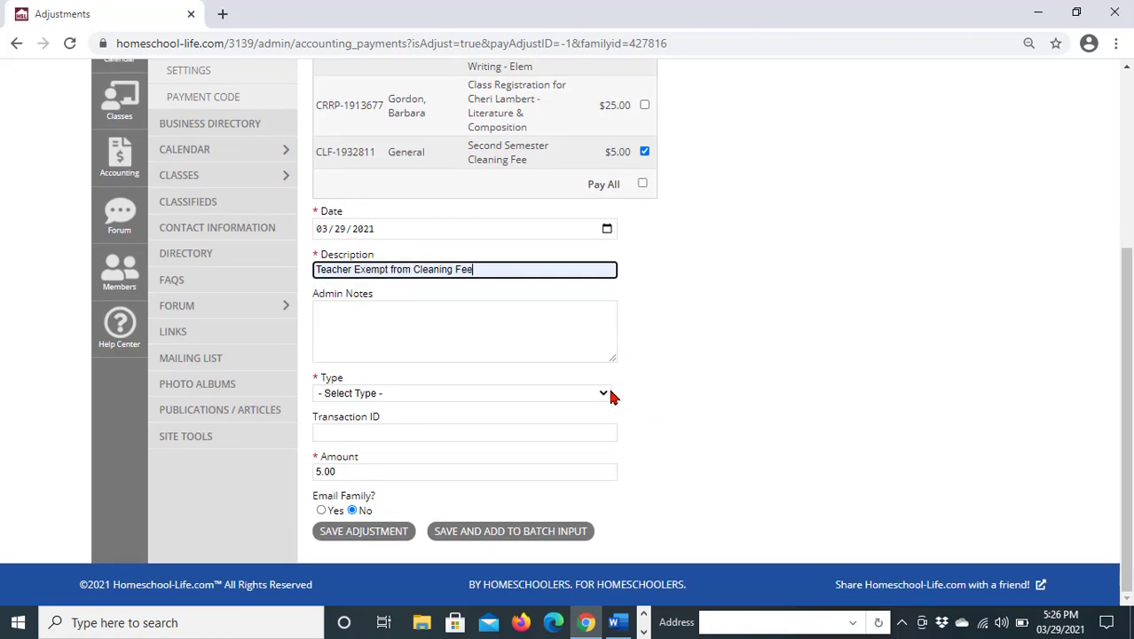
left_click(603, 396)
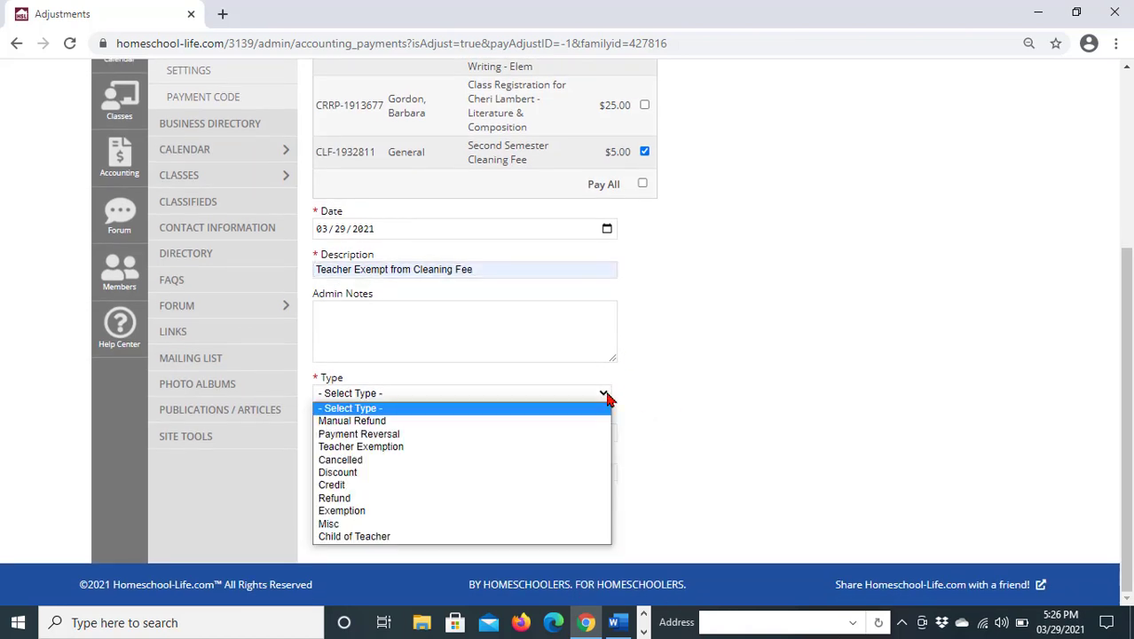
left_click(579, 448)
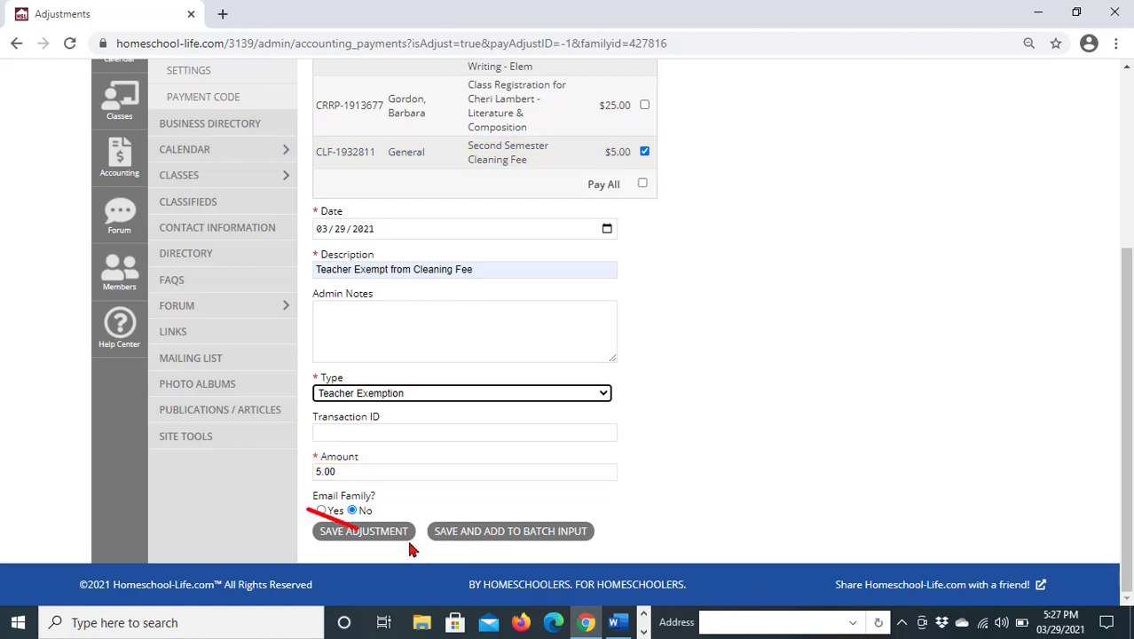
left_click(537, 532)
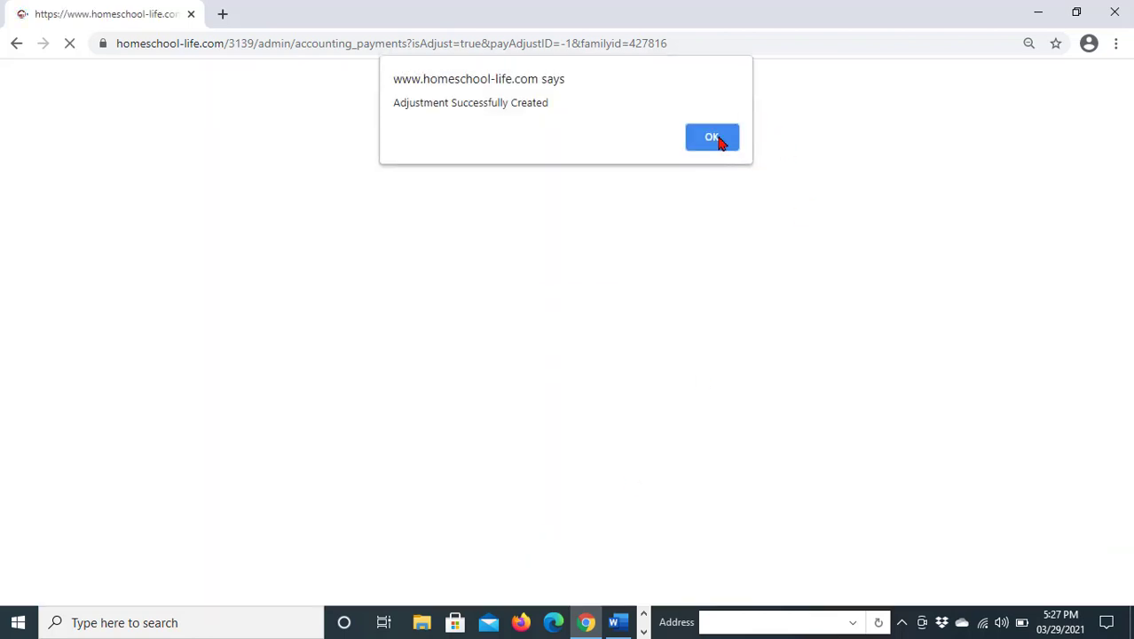
left_click(717, 139)
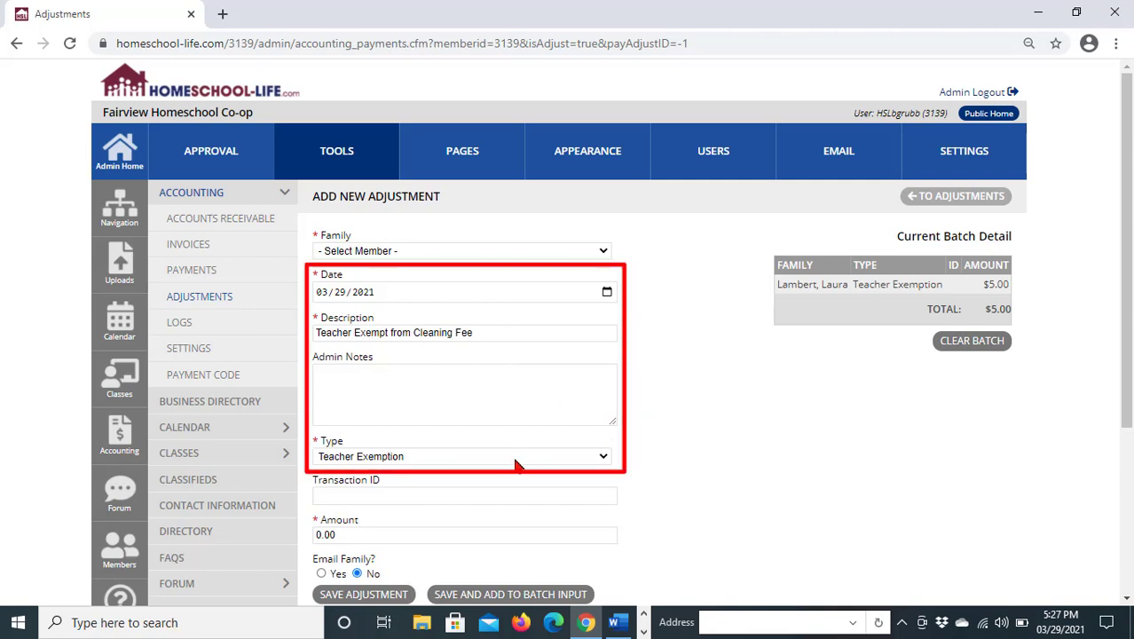
Choose the second family listed with a $305.00 balance and select its Second Semester Cleaning Fee invoice for adjustment
left_click(604, 253)
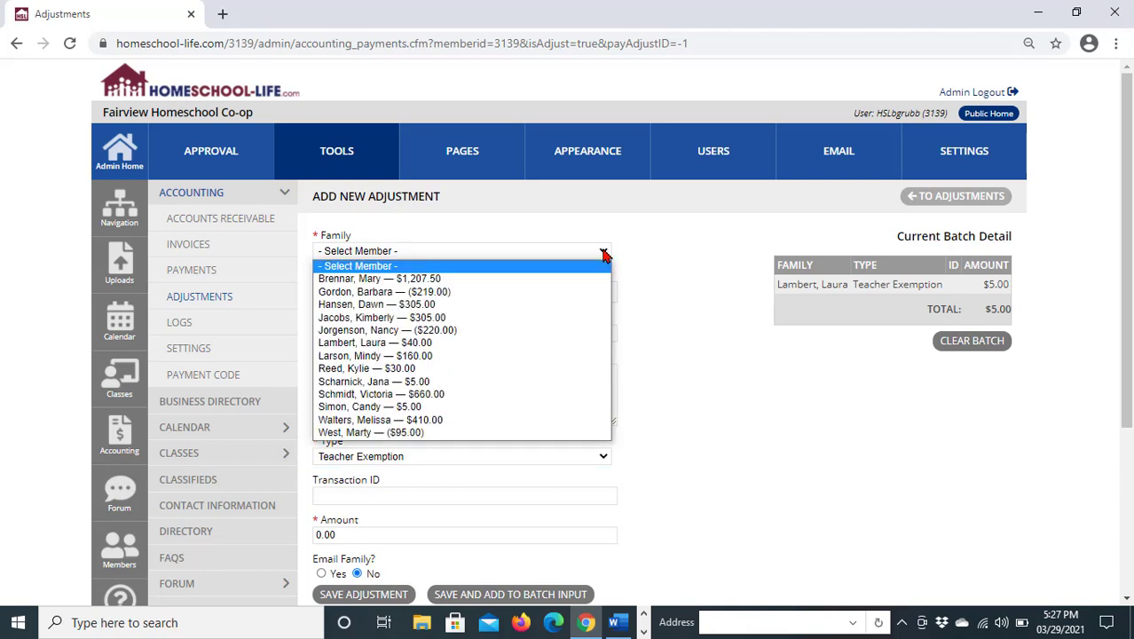
left_click(596, 317)
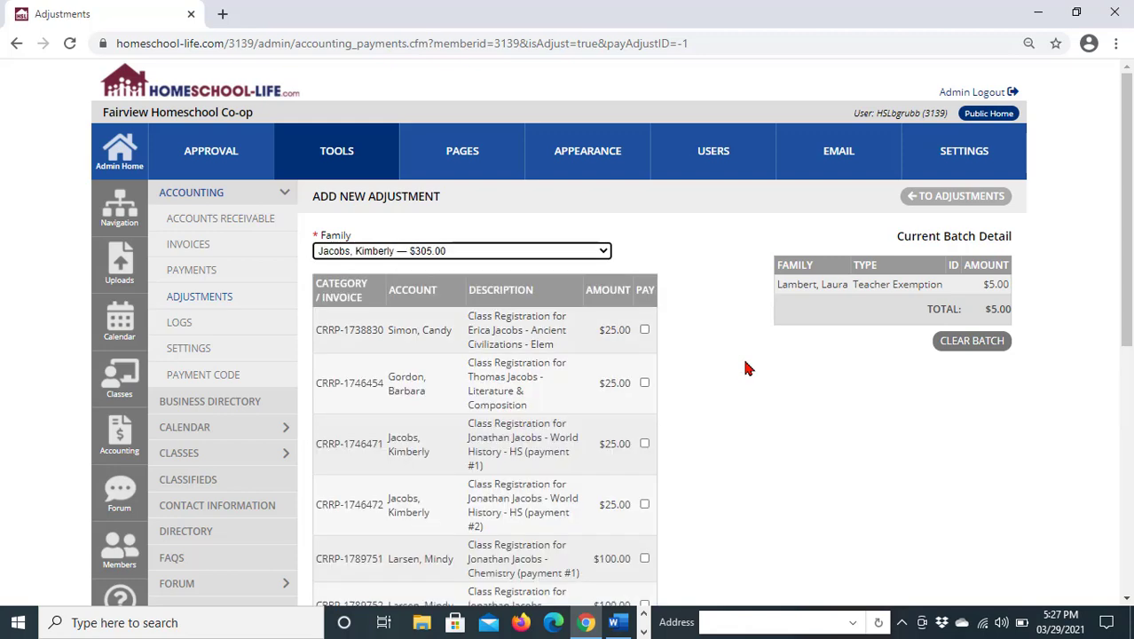
scroll(771, 408, "down", 3)
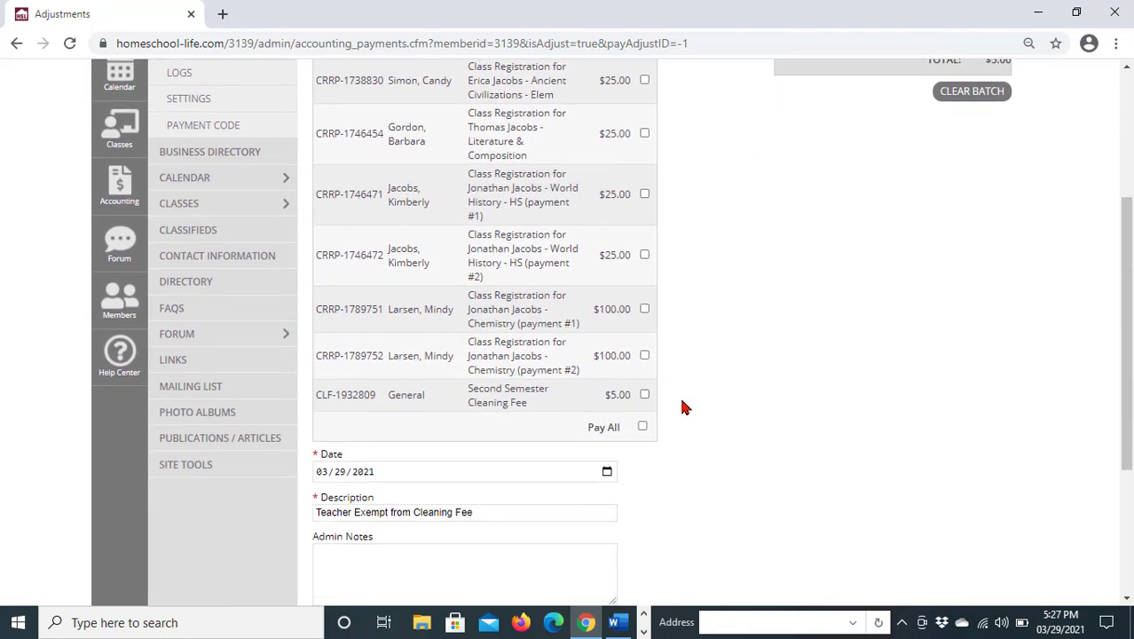
left_click(644, 396)
left_click(645, 396)
Check the carried-over description and type, and save this second adjustment to the batch
scroll(753, 434, "down", 2)
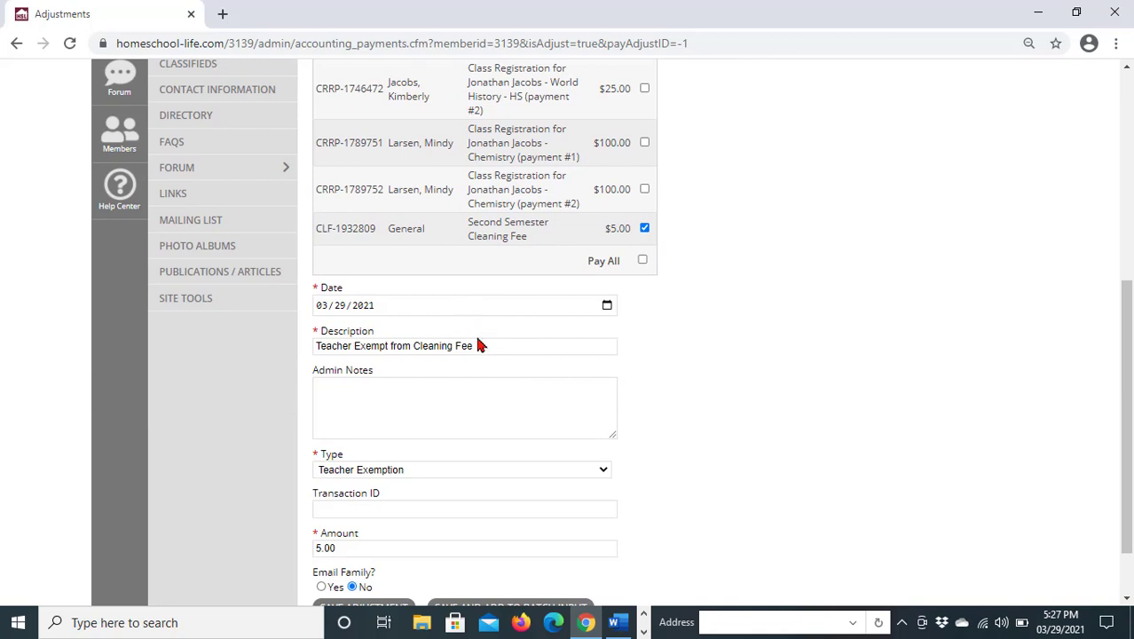
scroll(837, 424, "down", 1)
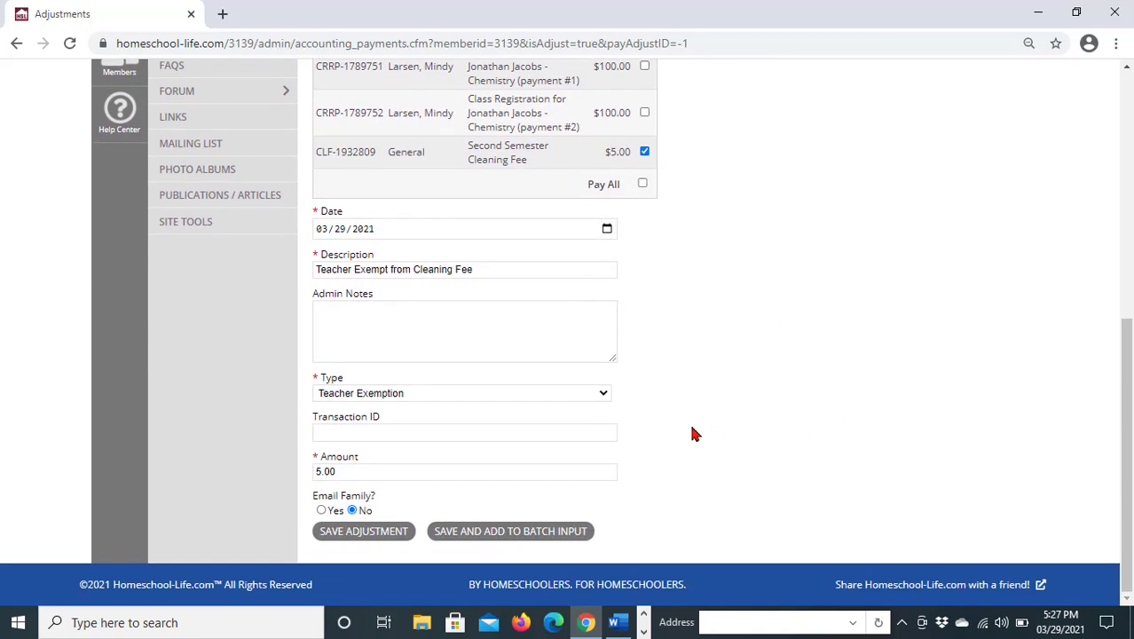
left_click(479, 531)
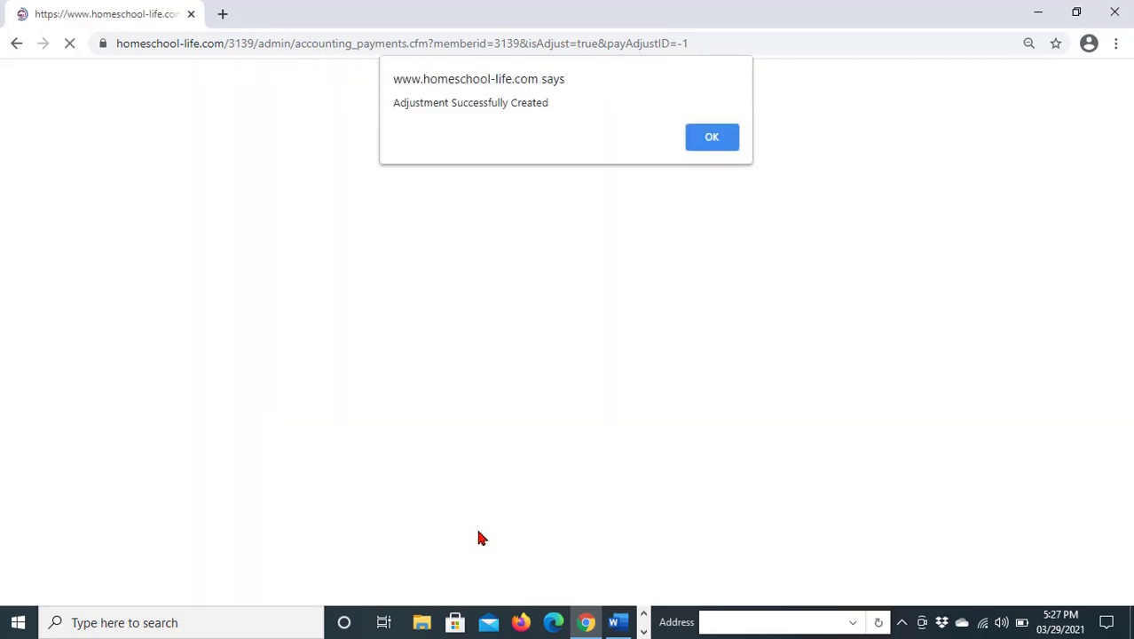
left_click(716, 139)
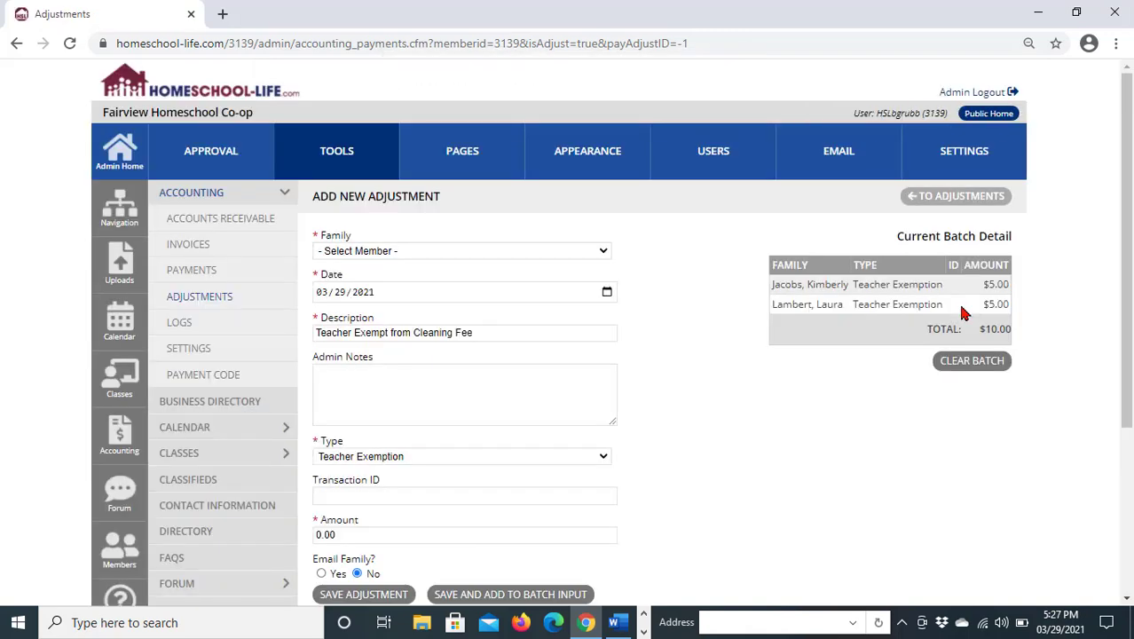
Choose the family with the $160.00 balance and select its Second Semester Cleaning Fee invoice for adjustment
left_click(602, 251)
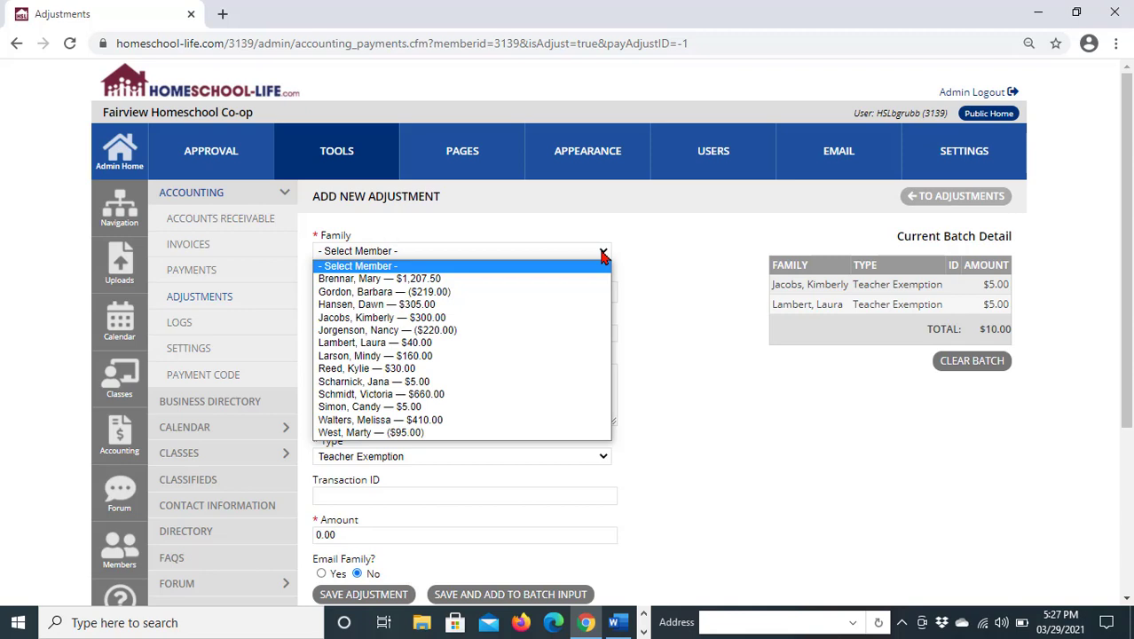
left_click(595, 362)
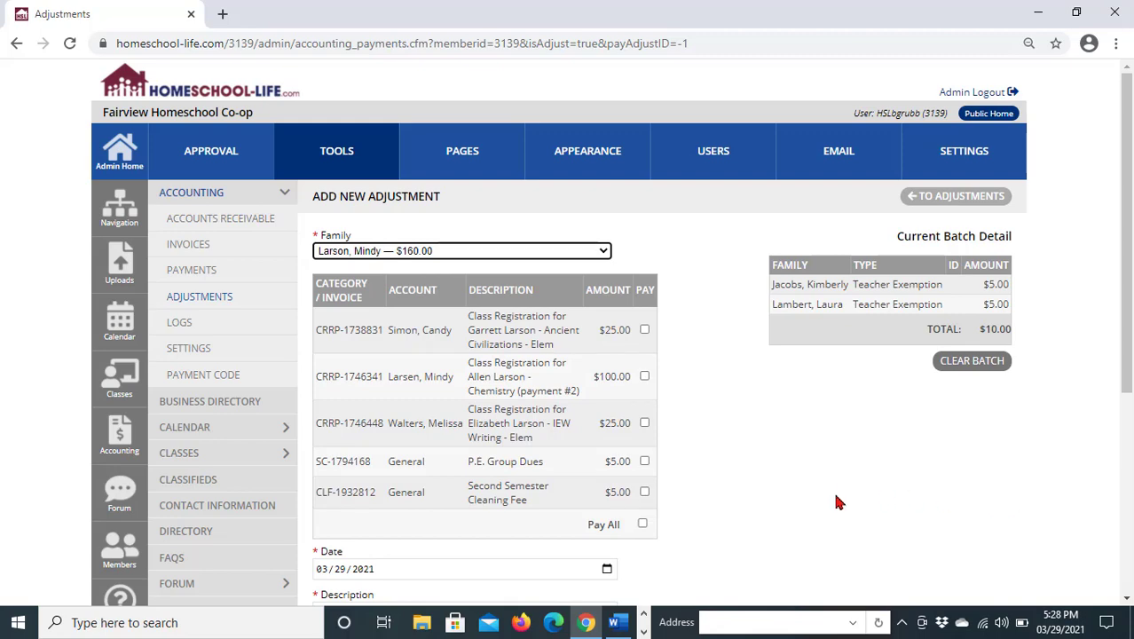
left_click(644, 493)
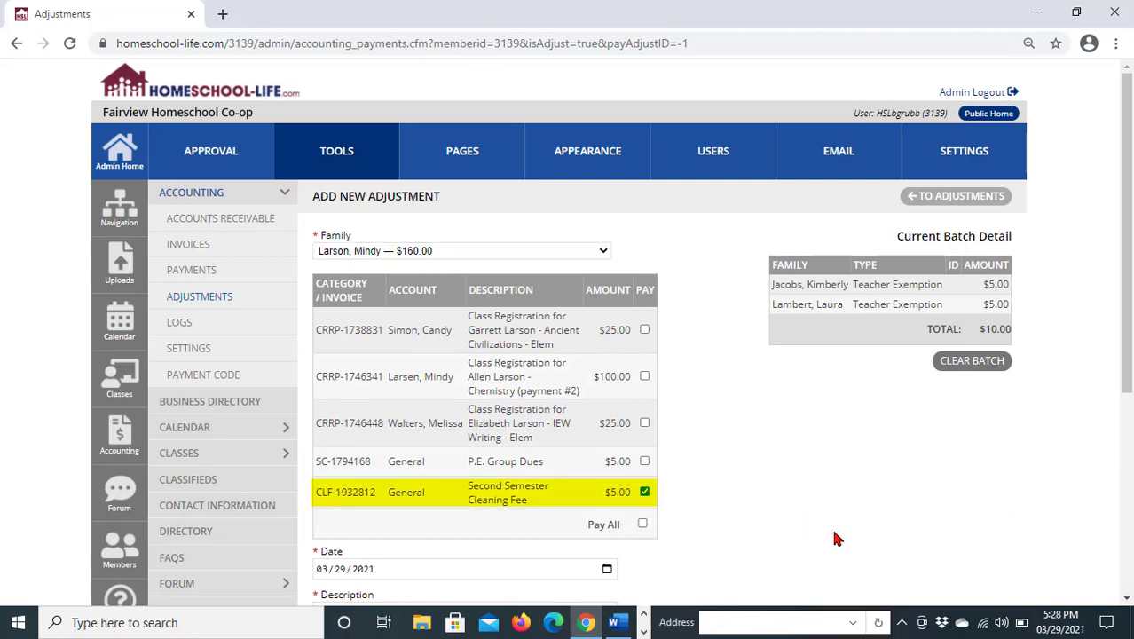
Review the third family's adjustment details and save the adjustment to the batch input
scroll(794, 506, "down", 2)
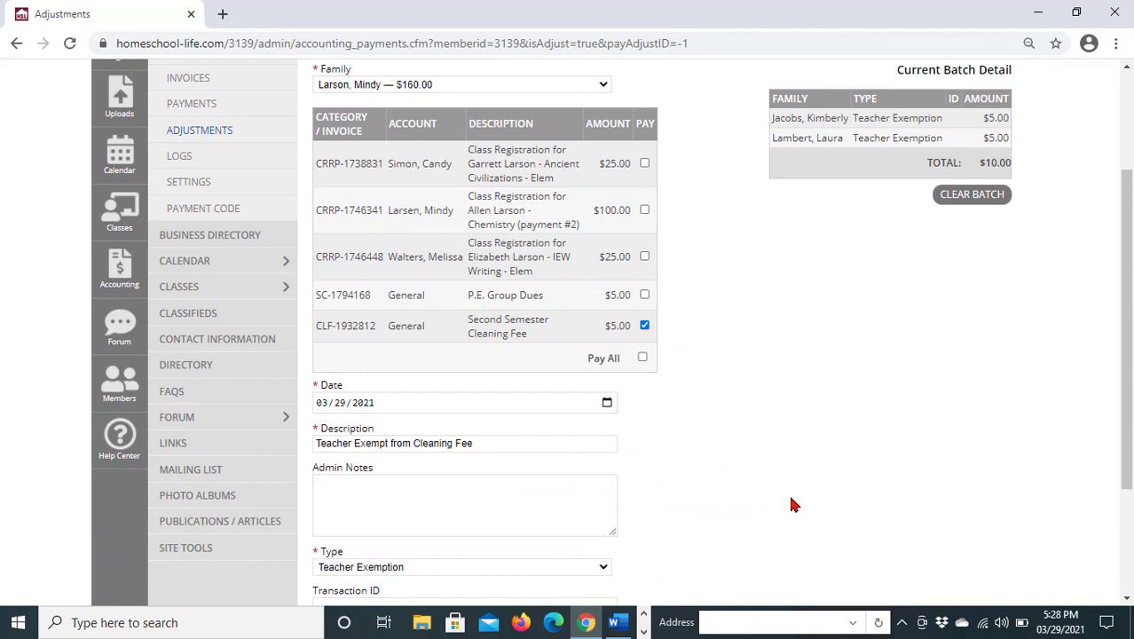
scroll(793, 506, "down", 1)
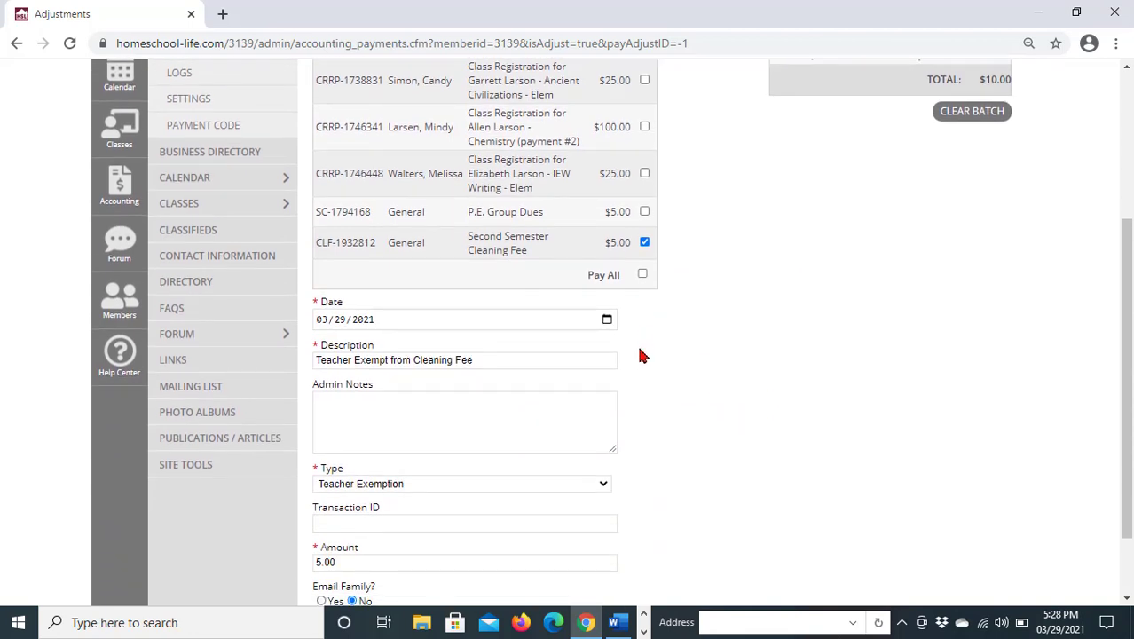
scroll(798, 455, "down", 1)
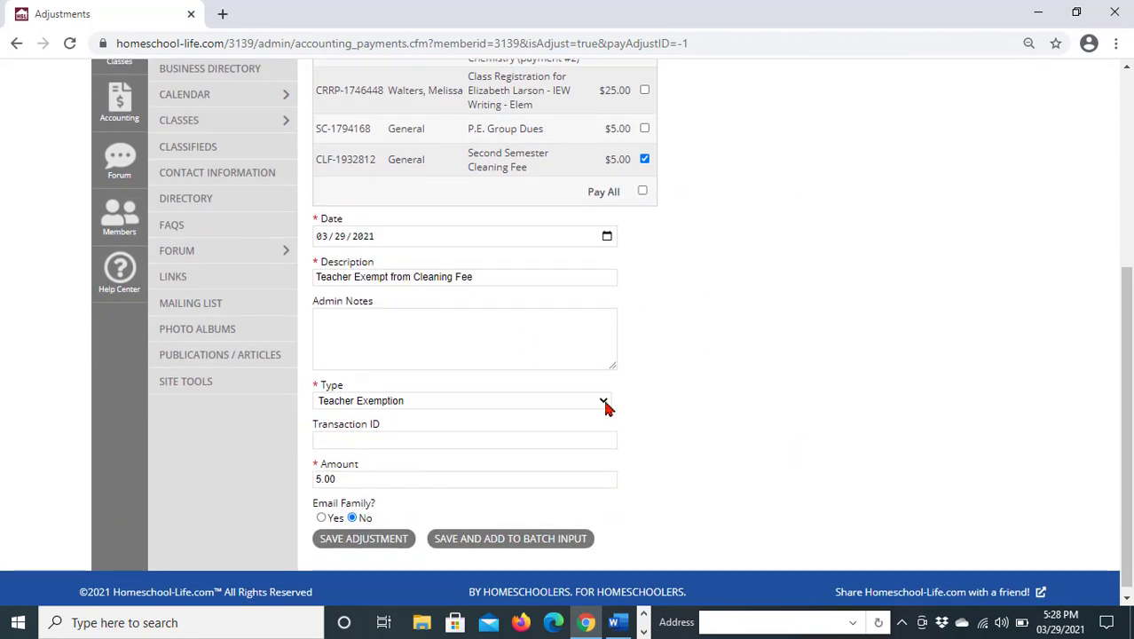
scroll(711, 424, "down", 1)
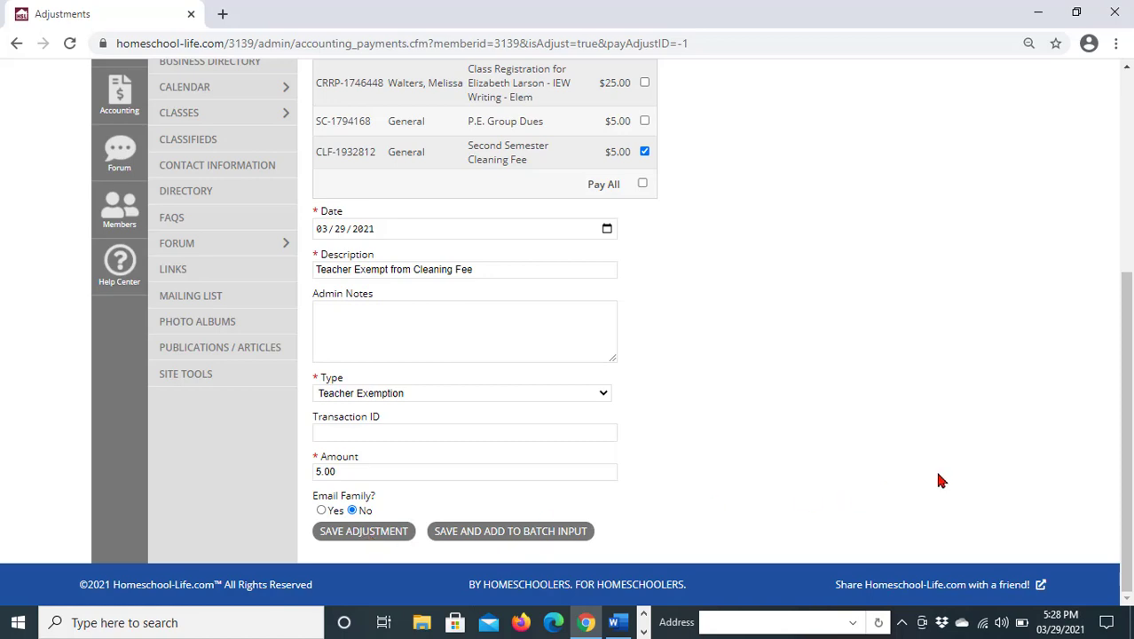
scroll(940, 480, "up", 3)
scroll(940, 480, "down", 2)
scroll(787, 465, "down", 3)
left_click(522, 530)
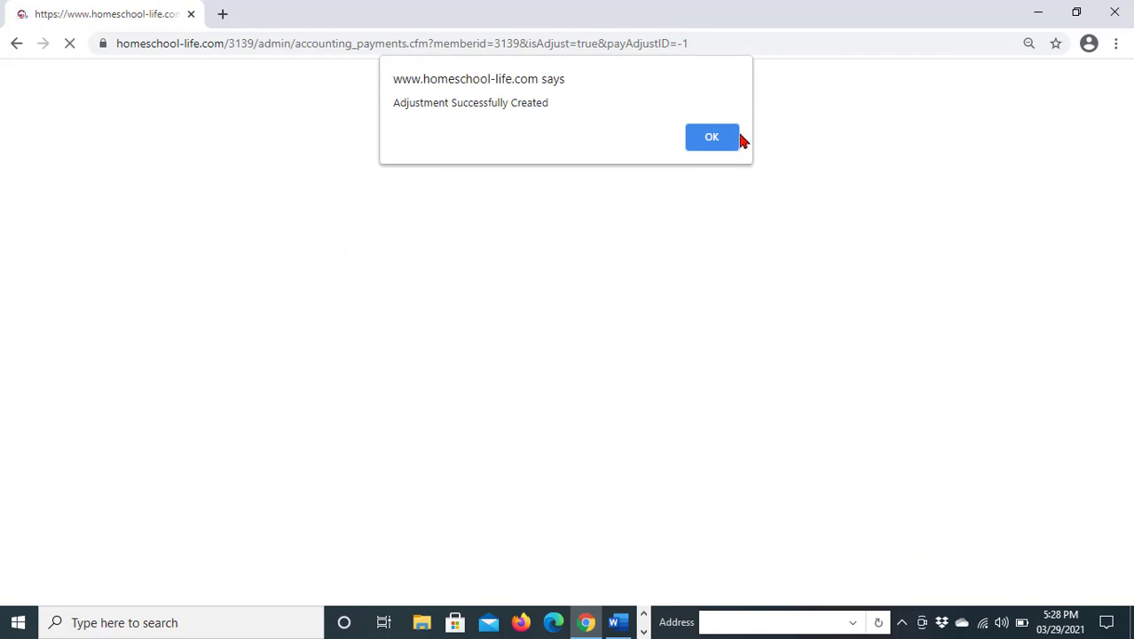
left_click(729, 142)
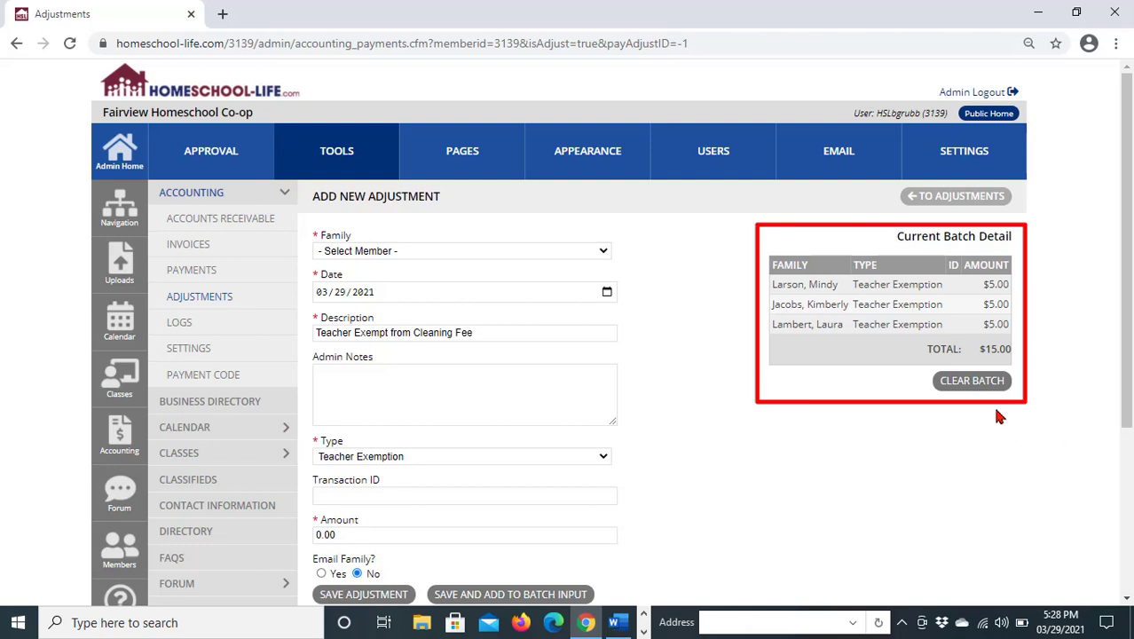
Clear the current adjustment batch and go to the accounts receivable overview by way of the adjustments list
left_click(969, 381)
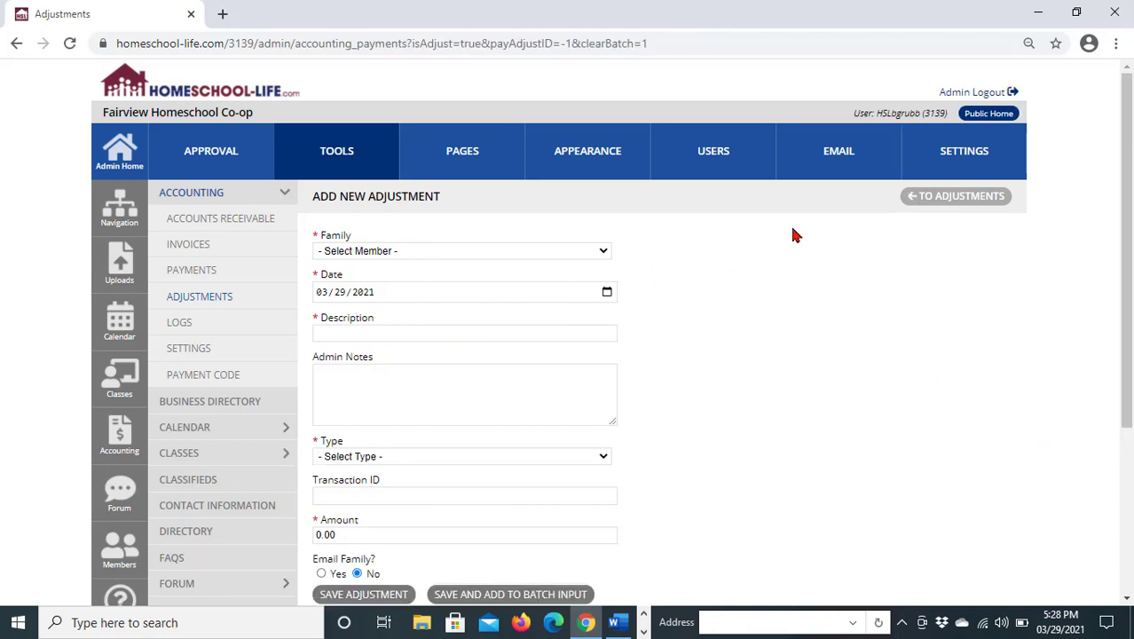
left_click(917, 197)
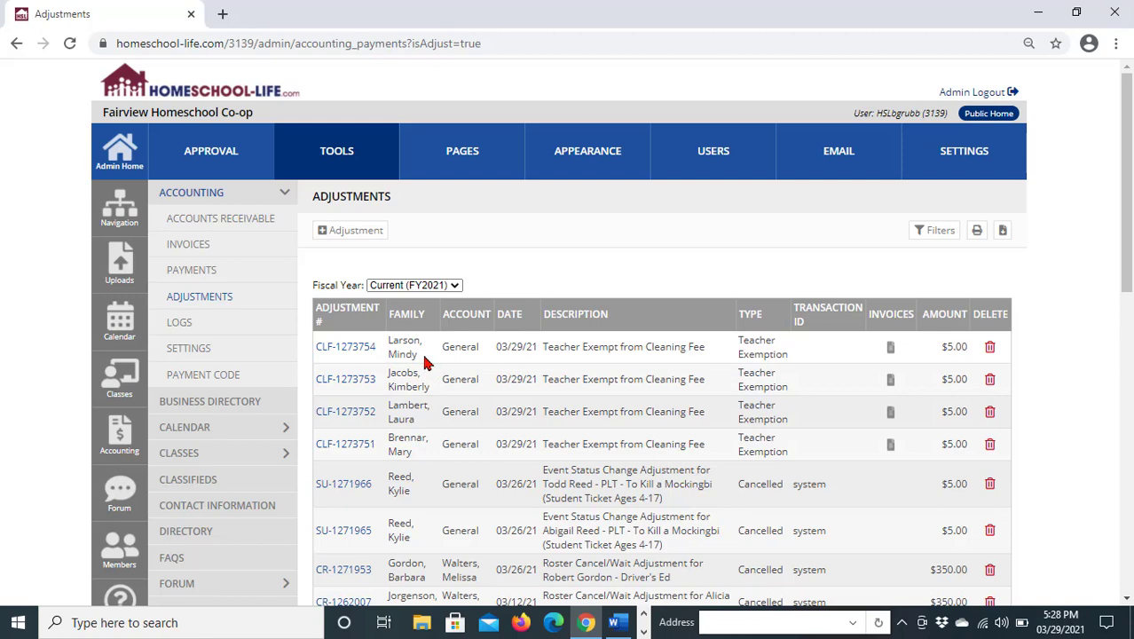
left_click(232, 223)
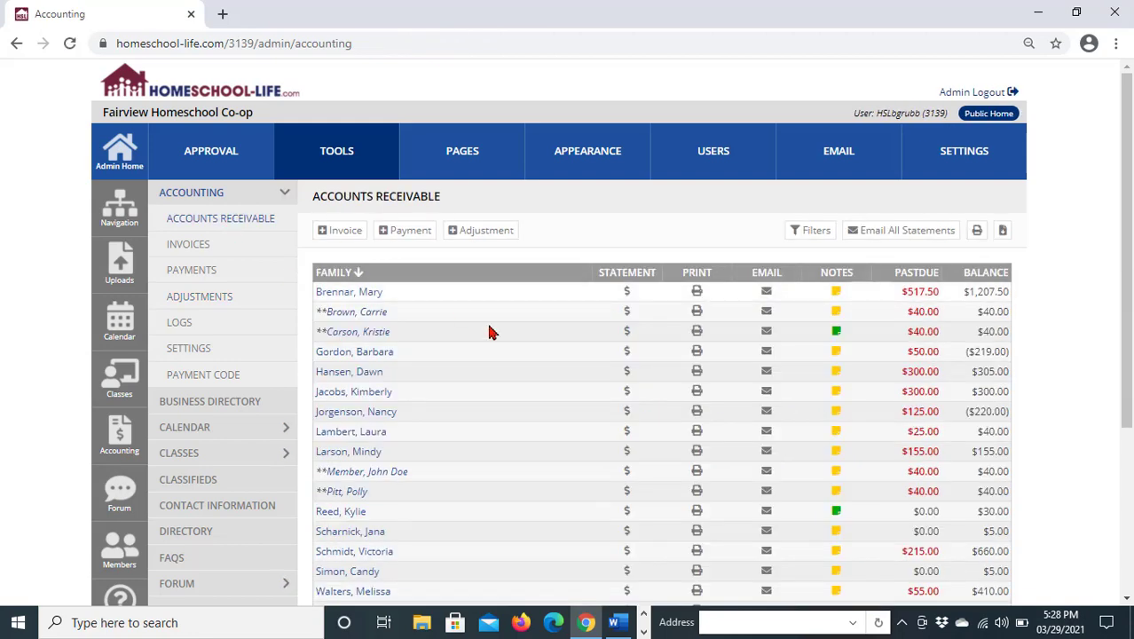
Examine the invoices, payments and cleaning fee adjustment on the statement of the family with the $155.00 balance
left_click(627, 453)
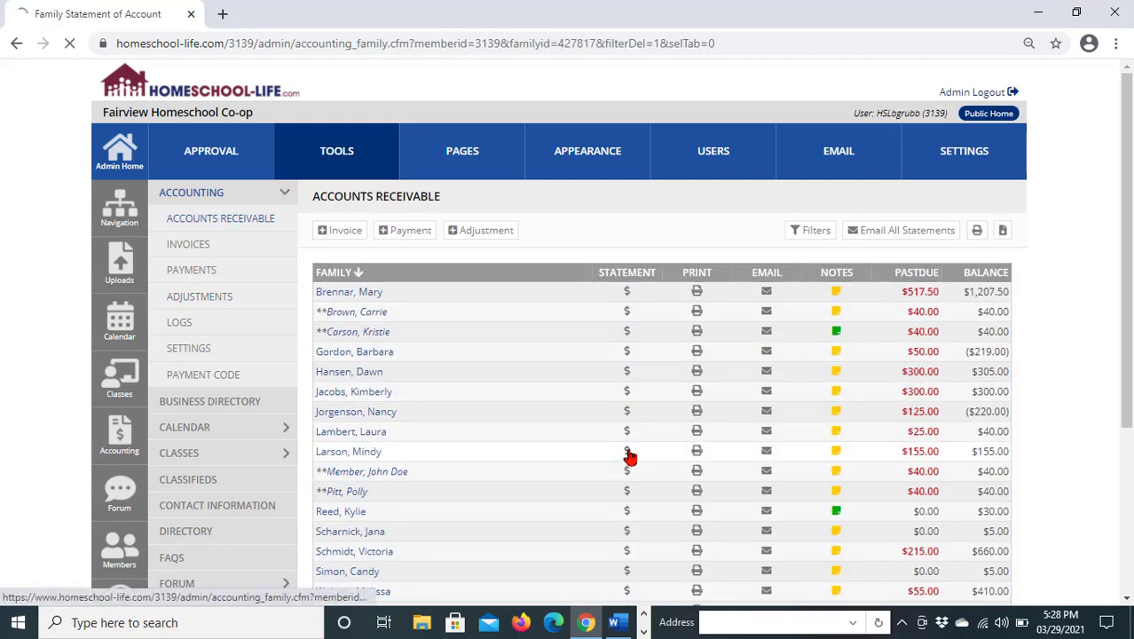
left_click(558, 327)
scroll(1052, 381, "down", 3)
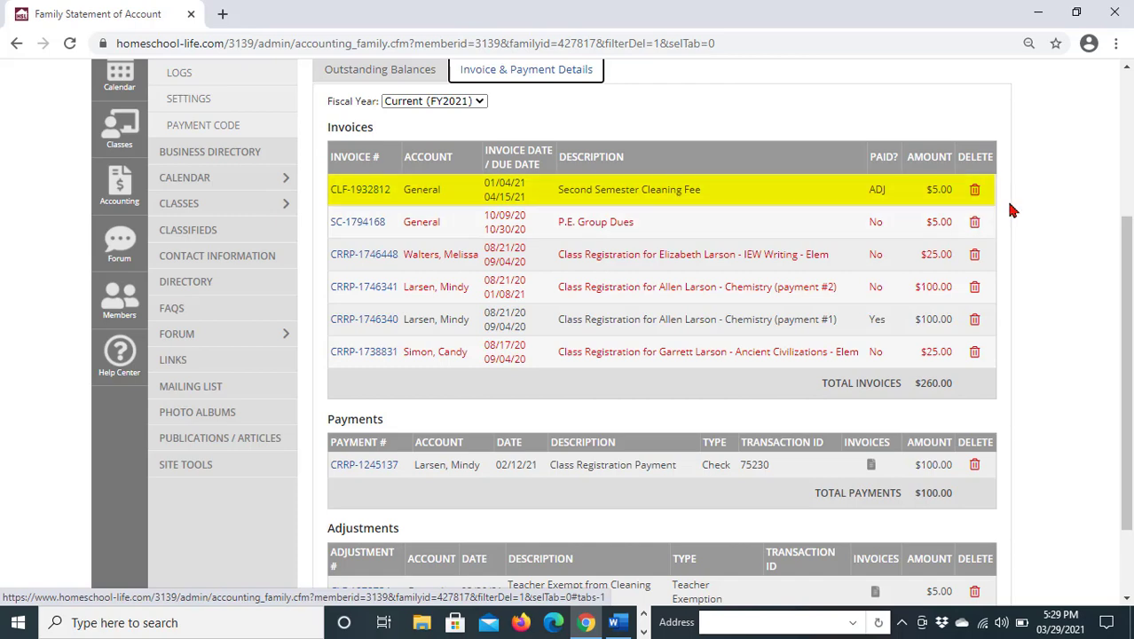
scroll(1012, 210, "down", 2)
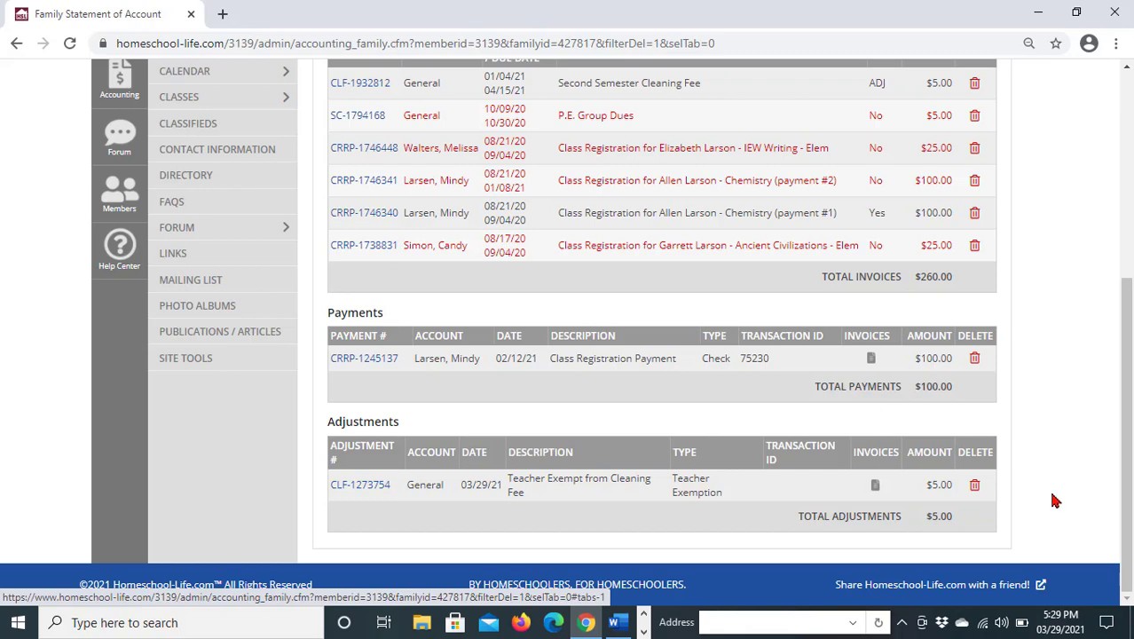
left_click_drag(1130, 543, 1108, 318)
From accounts receivable, go to the second listed family's statement details and open its 2021-2022 Membership invoice for editing
left_click(213, 220)
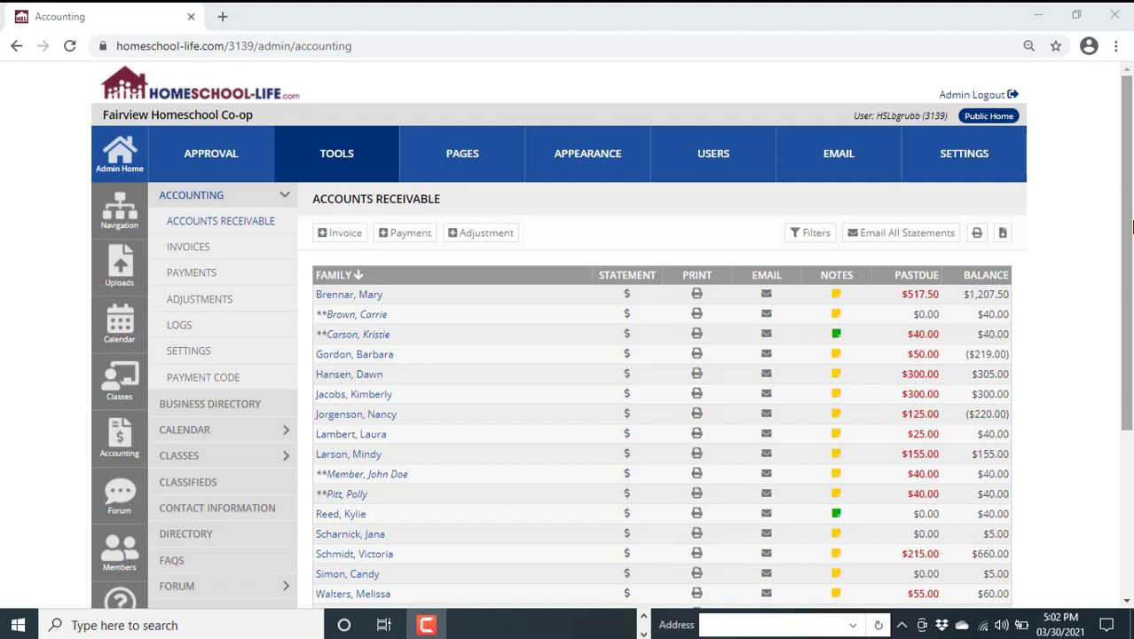
left_click(627, 318)
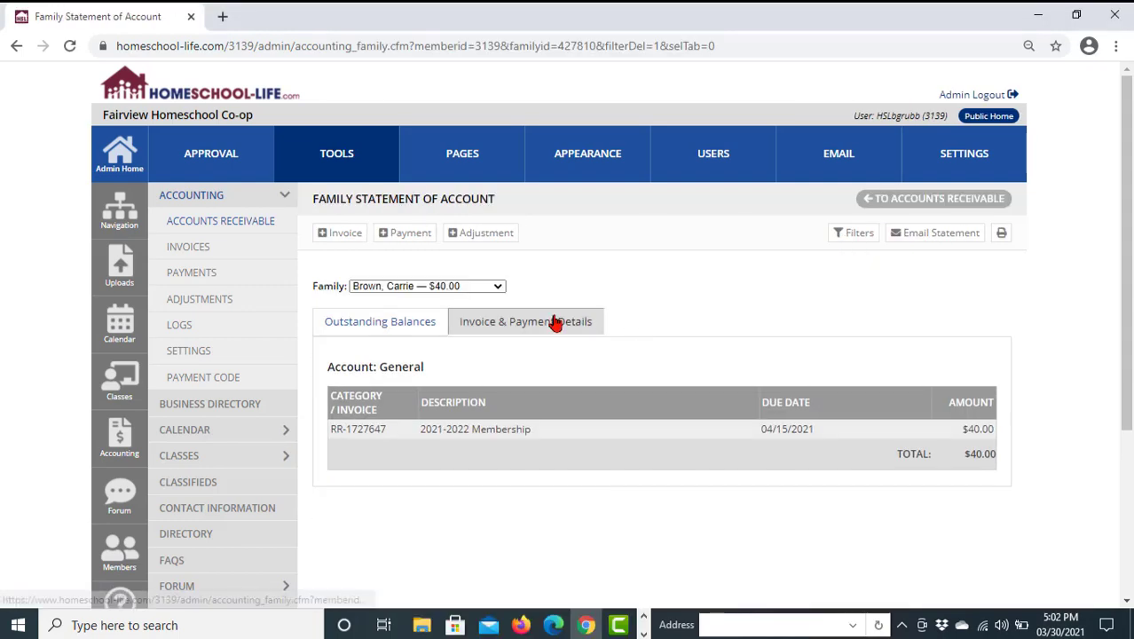
left_click(551, 322)
scroll(1116, 242, "down", 2)
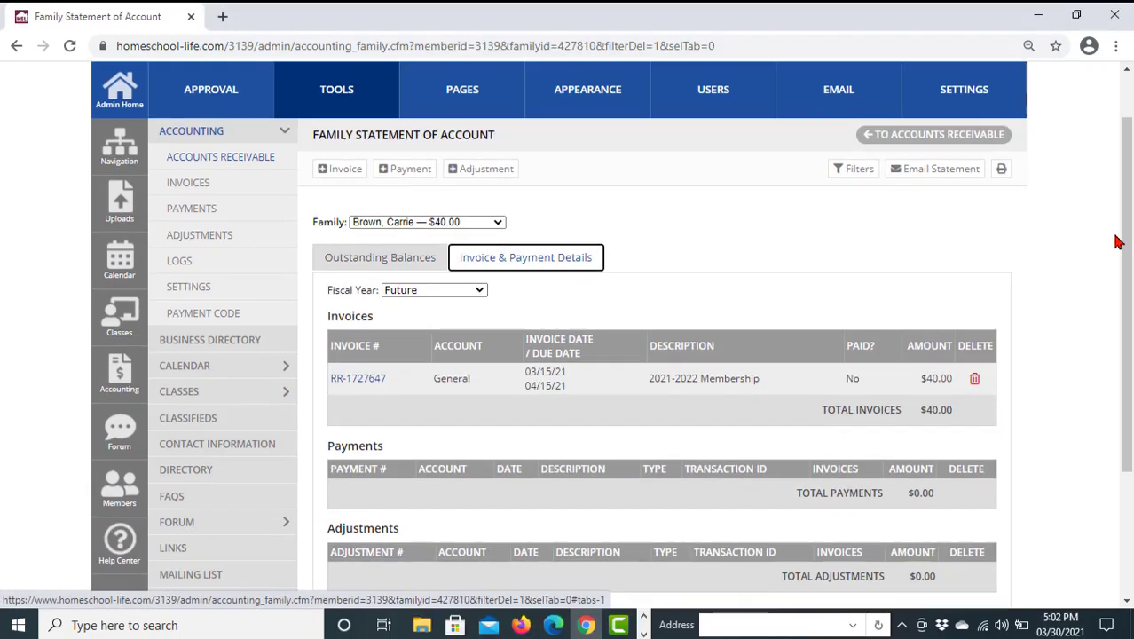
scroll(1115, 242, "down", 1)
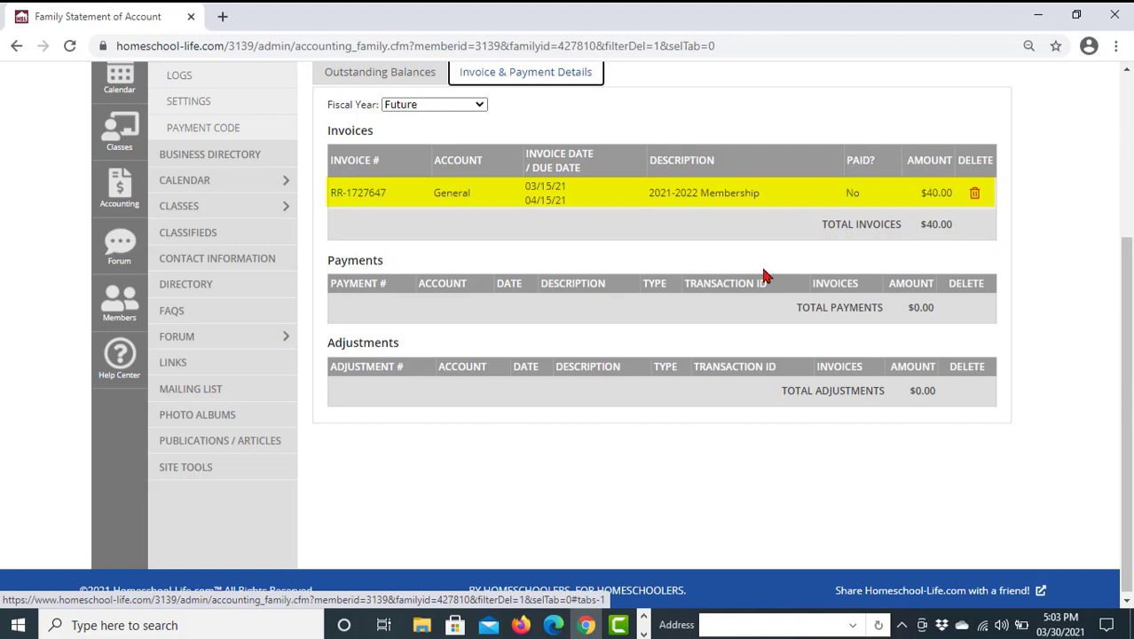
left_click(354, 201)
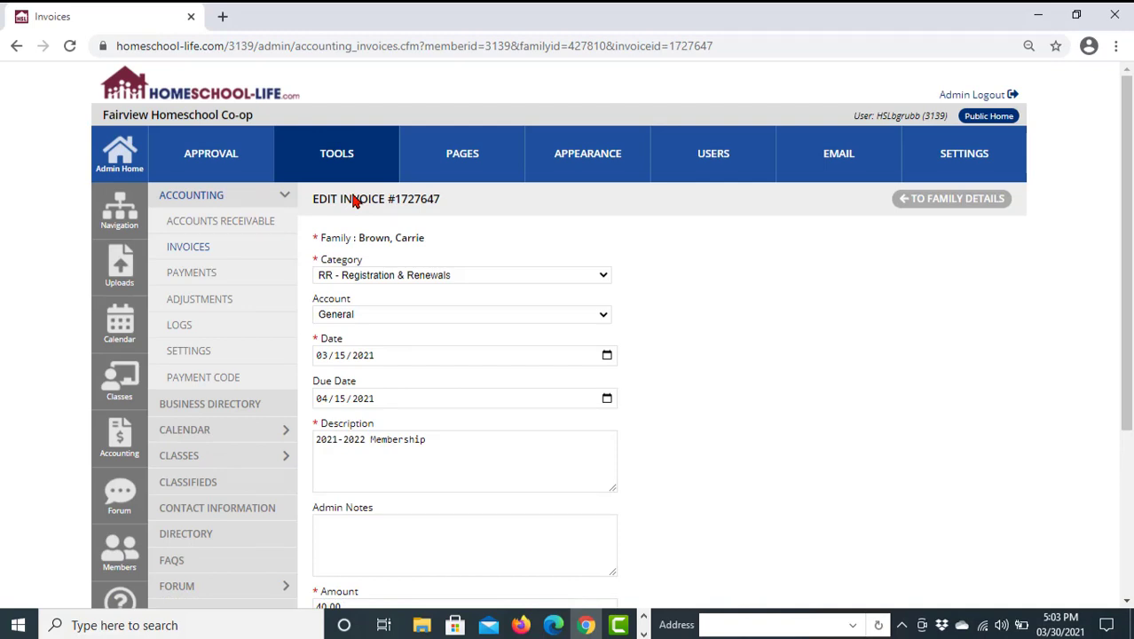
Set the membership invoice's amount to 30.00
scroll(884, 280, "down", 3)
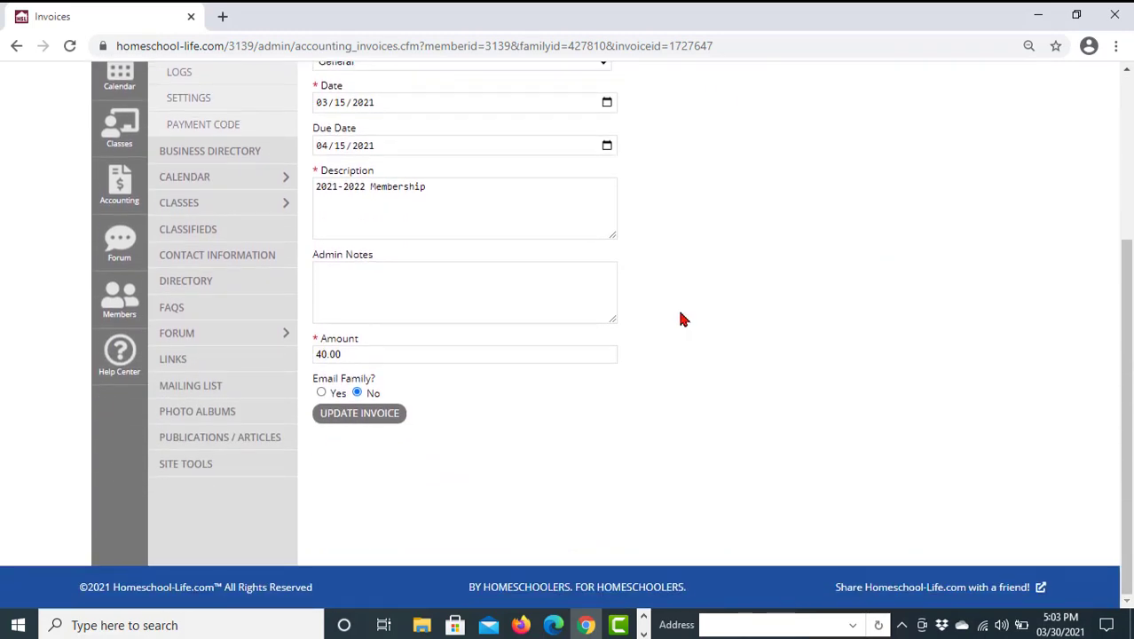
left_click_drag(388, 355, 291, 356)
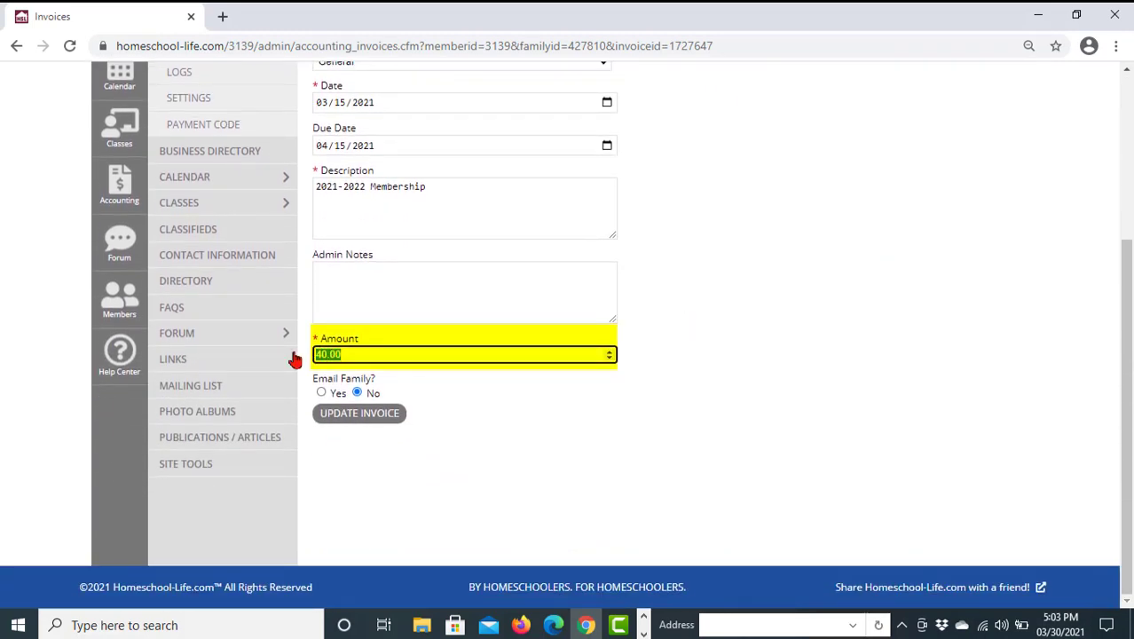
key("BackSpace")
type("30.00")
Extend the invoice description to "2021-2022 Membership - $10 Credit Applied for Teacher", save the invoice and review it on the statement
left_click(465, 186)
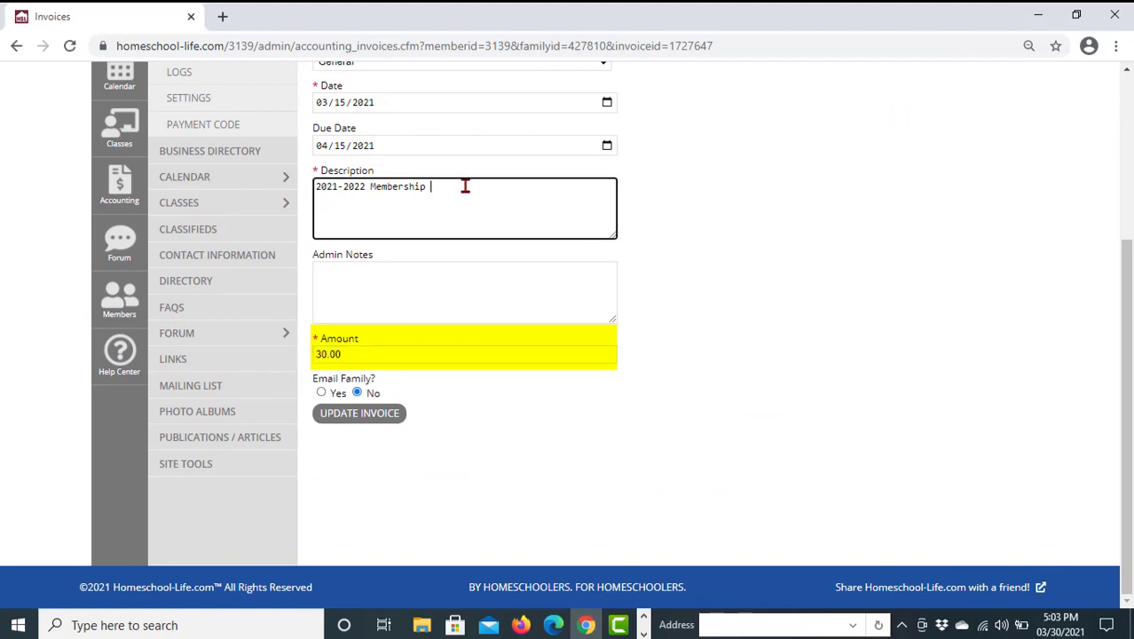
type("- ")
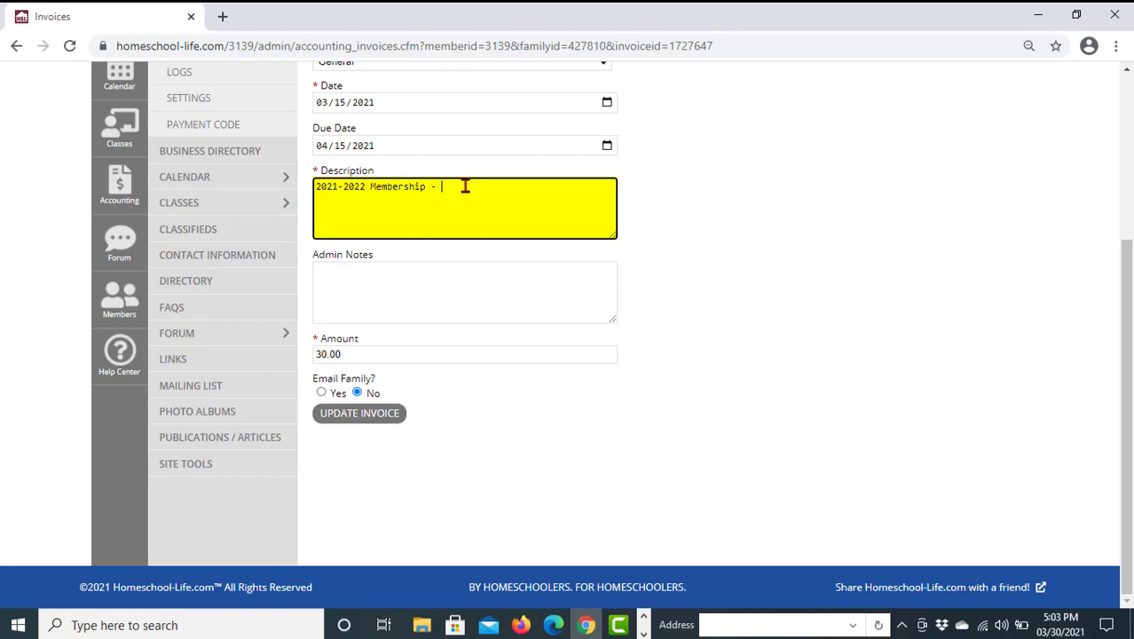
type("$10 Credit Applied for Teachere")
left_click(628, 416)
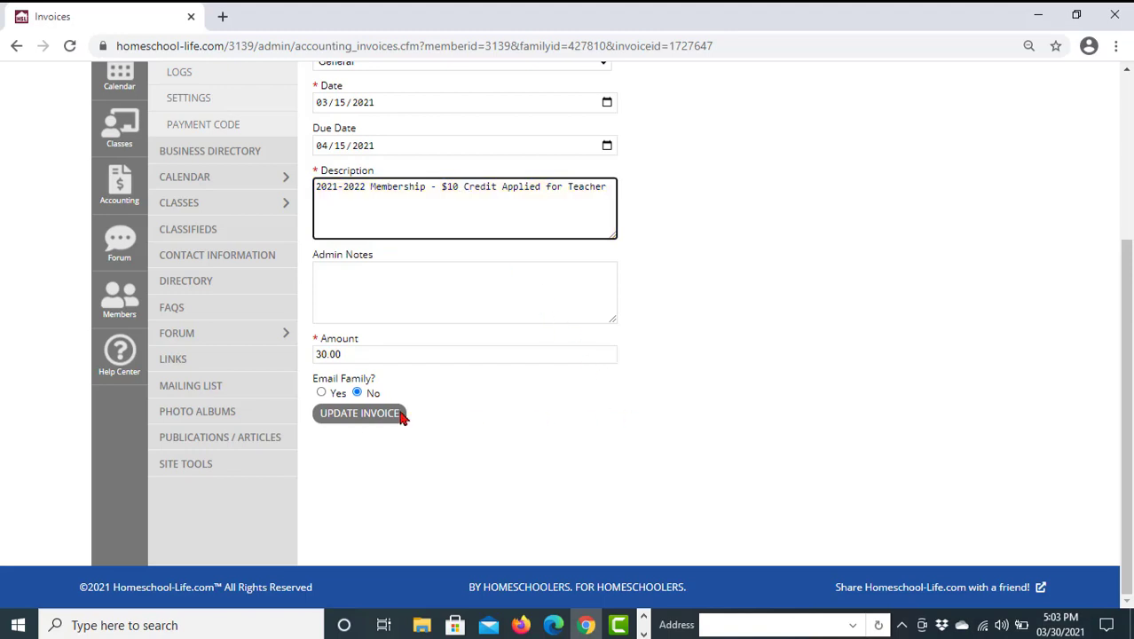
left_click(361, 417)
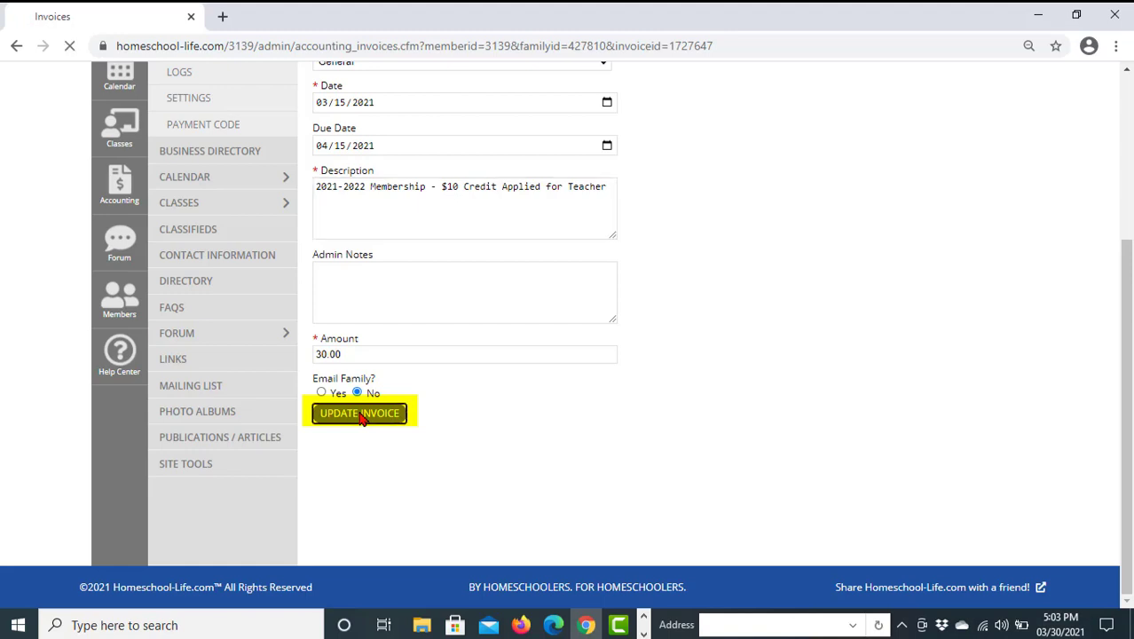
key("Return")
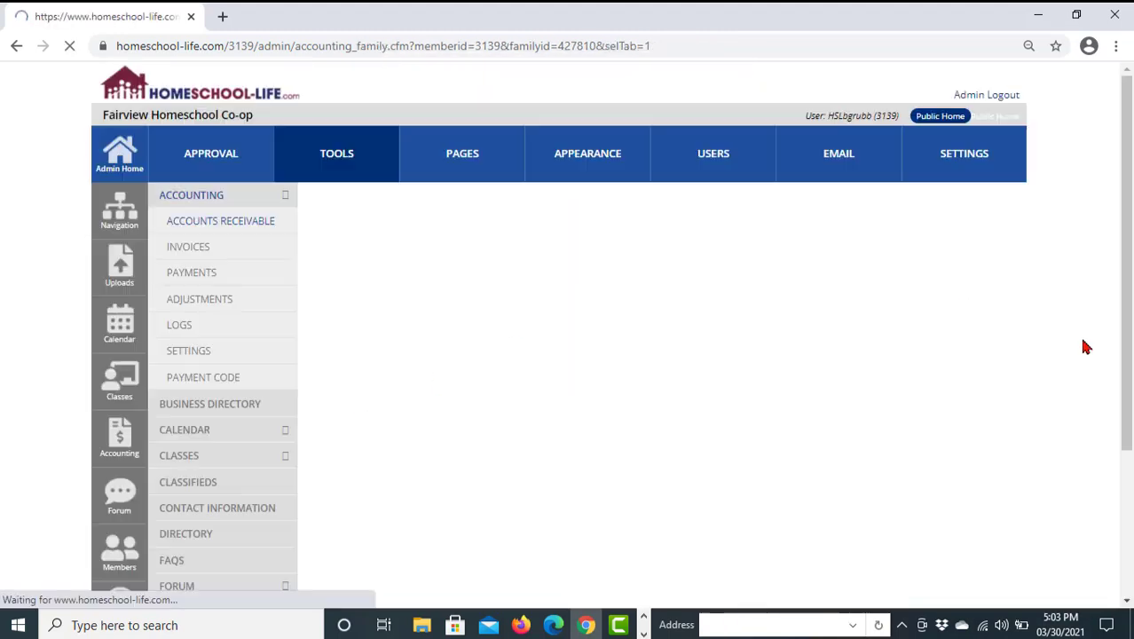
scroll(1089, 353, "down", 4)
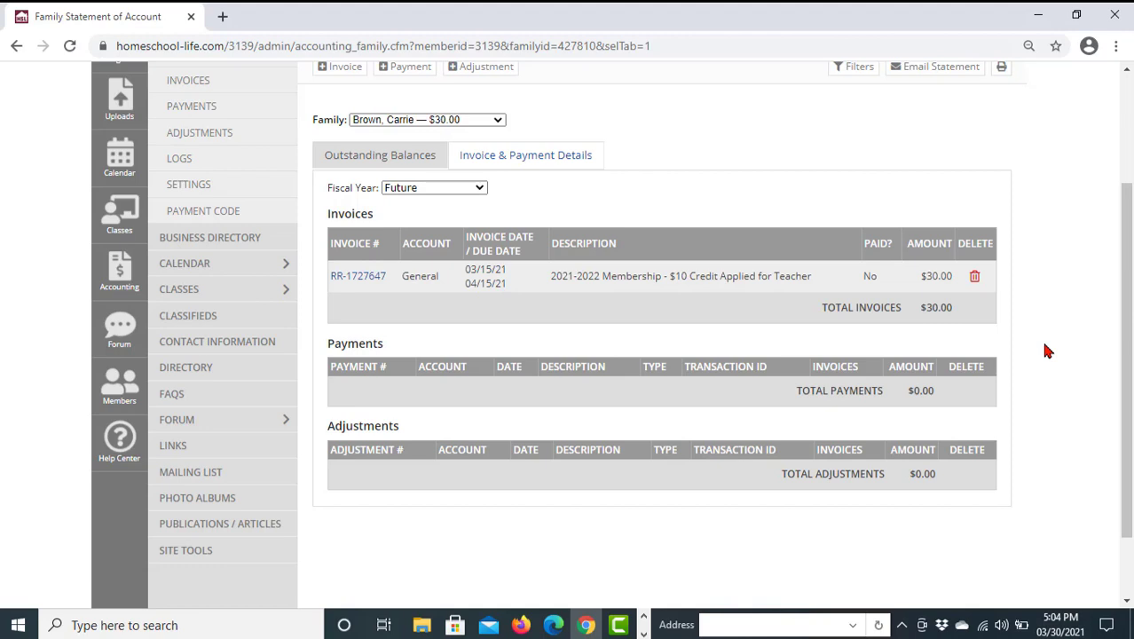
Switch to the $40.00 family listed just above the first $5.00 family and open its 2021-2022 Membership invoice for editing
left_click(499, 125)
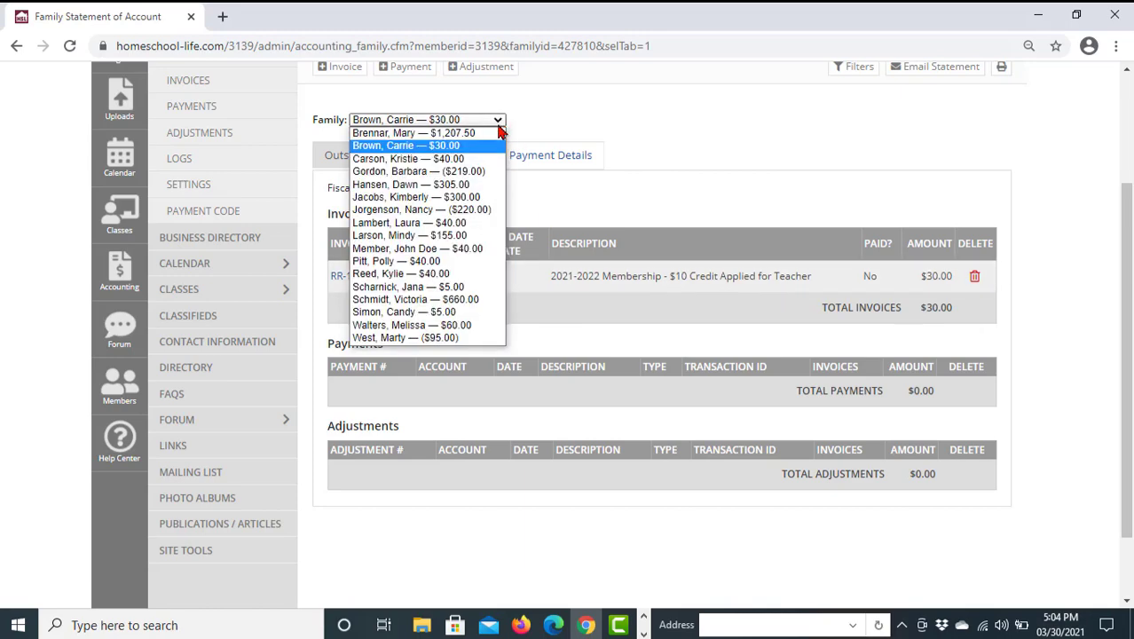
left_click(479, 275)
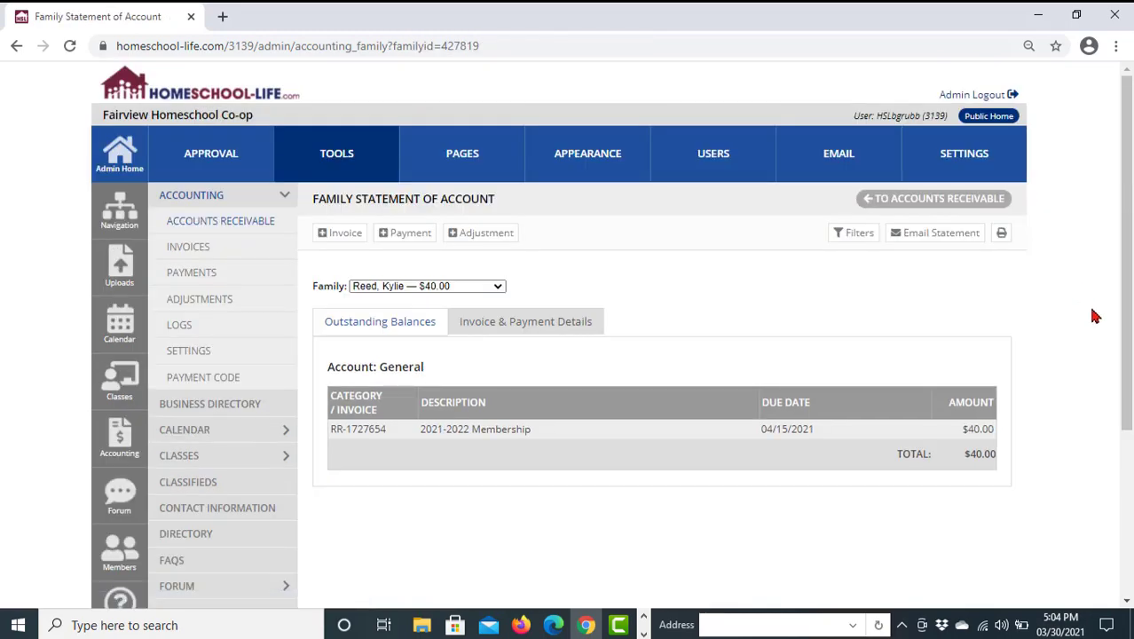
scroll(1096, 316, "down", 1)
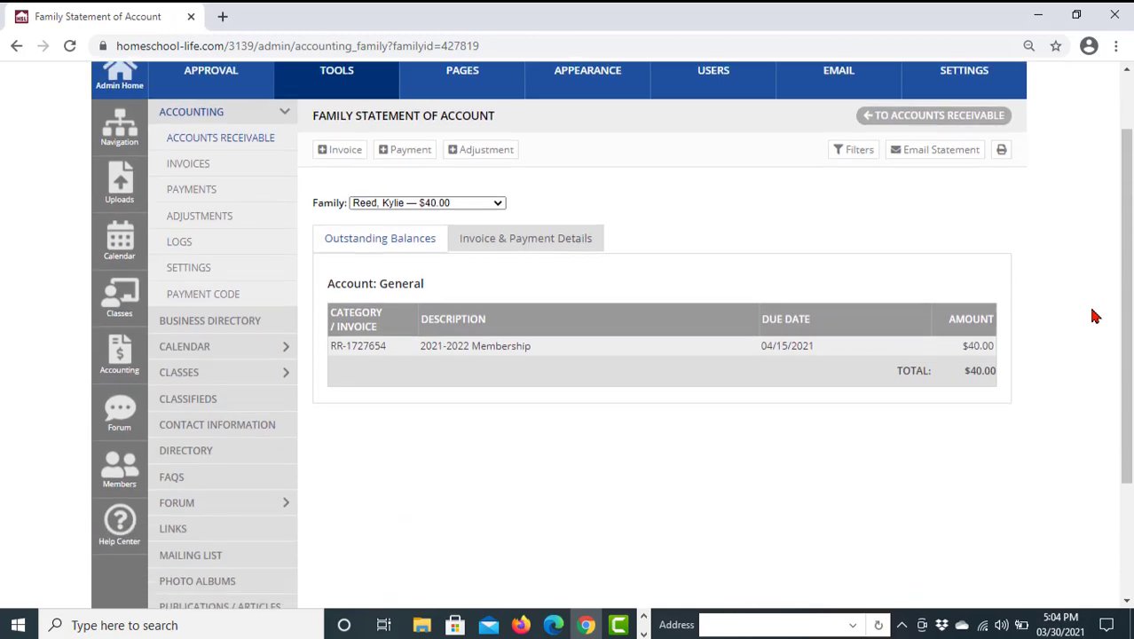
left_click(546, 243)
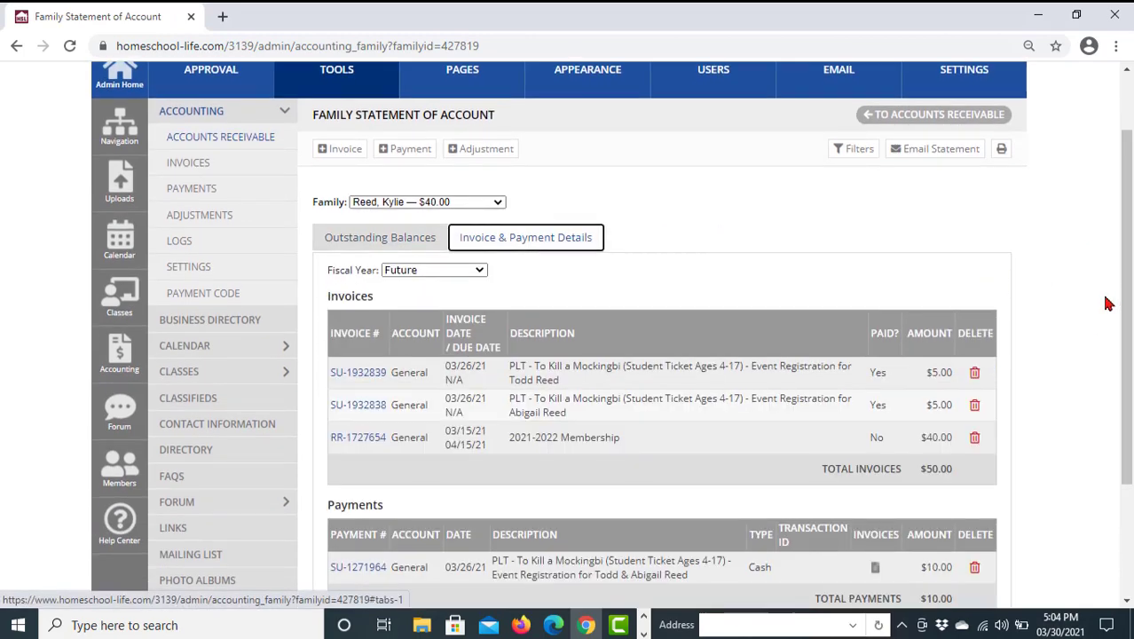
scroll(1108, 302, "down", 2)
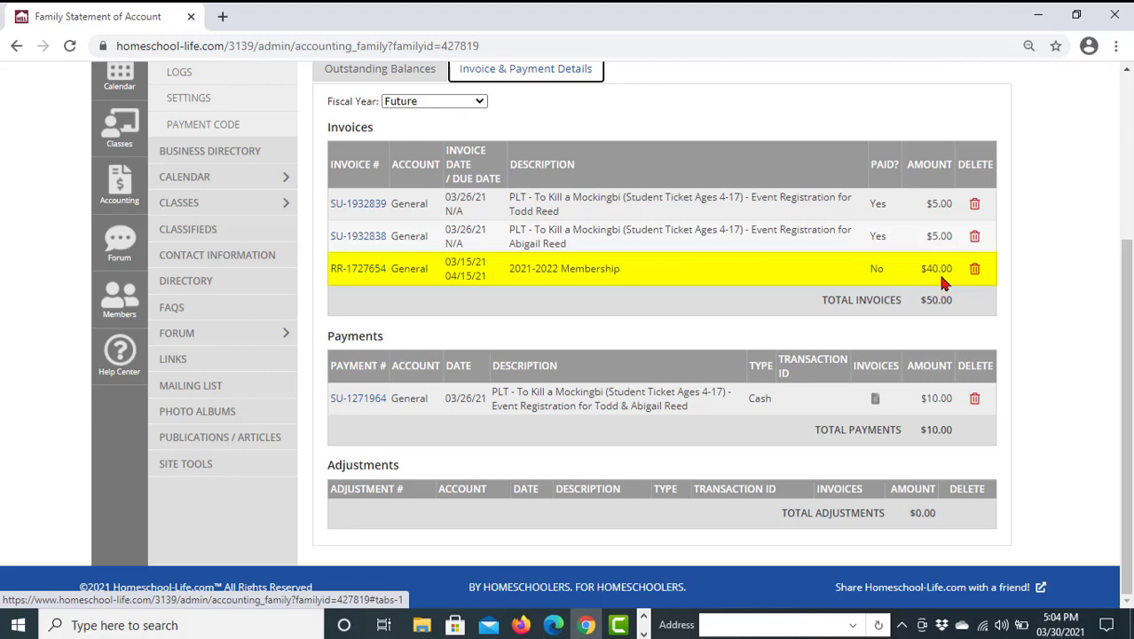
left_click(356, 276)
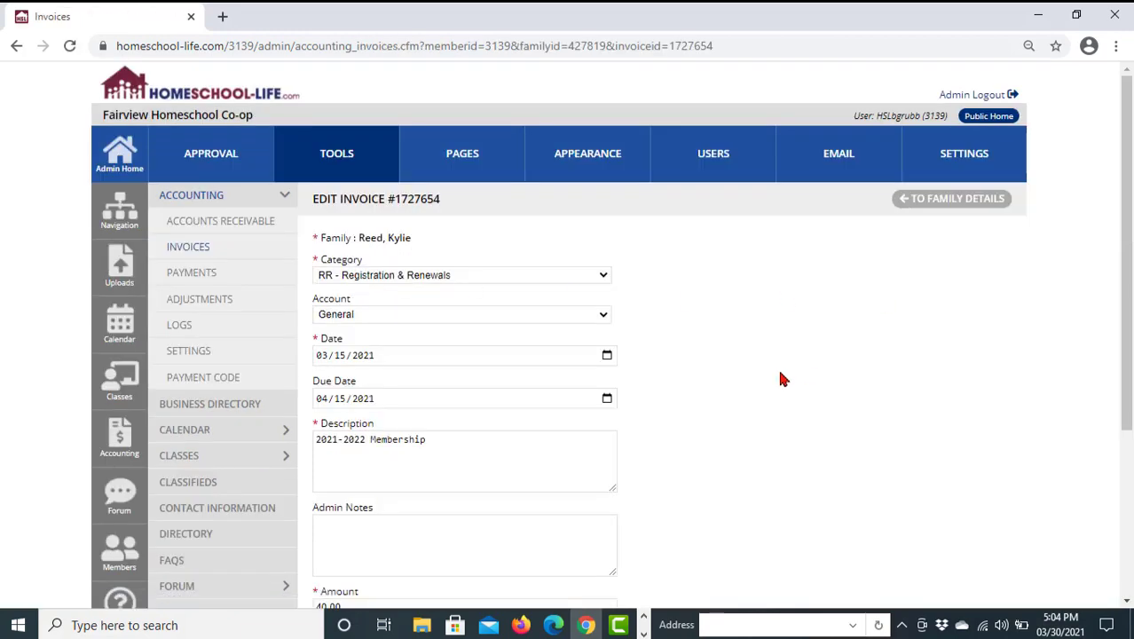
Set the amount of this second family's membership invoice to 30.00
scroll(756, 373, "down", 1)
scroll(756, 374, "down", 1)
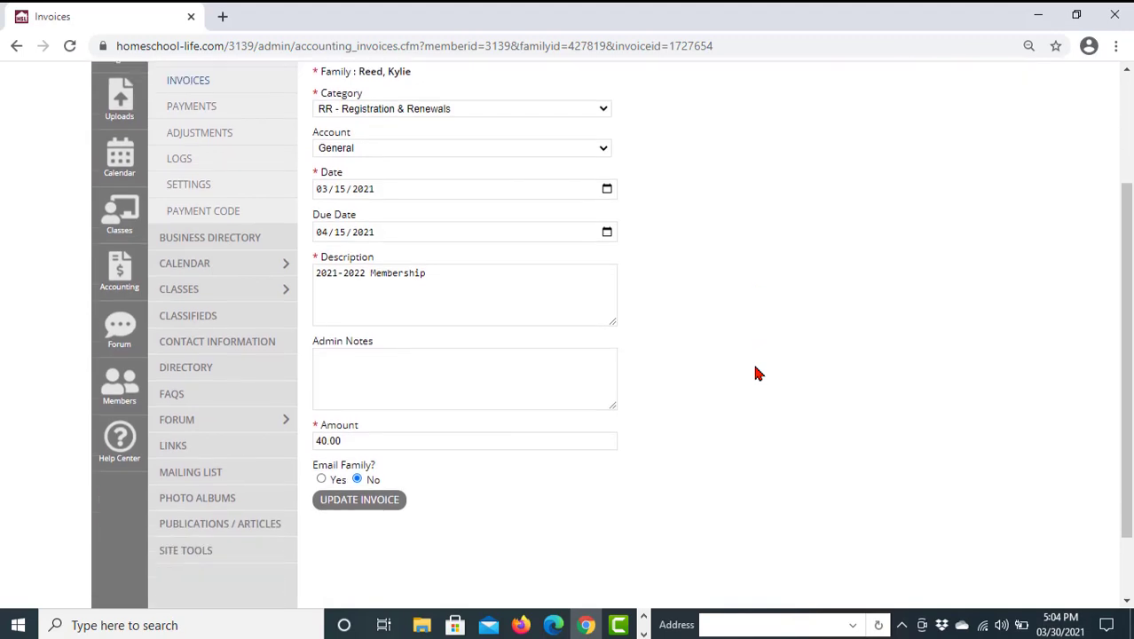
scroll(757, 374, "down", 1)
left_click_drag(370, 356, 293, 364)
type("30.00")
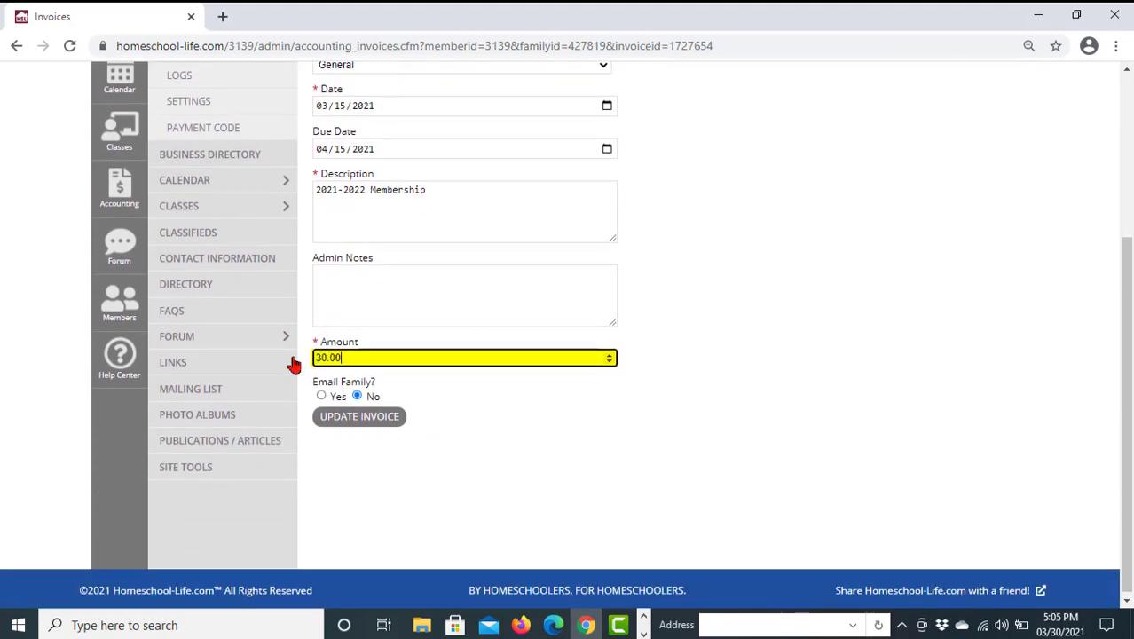
Extend the invoice description to "2021-2022 Membership - Invoice 1 of 2" and copy the whole description text
left_click(434, 189)
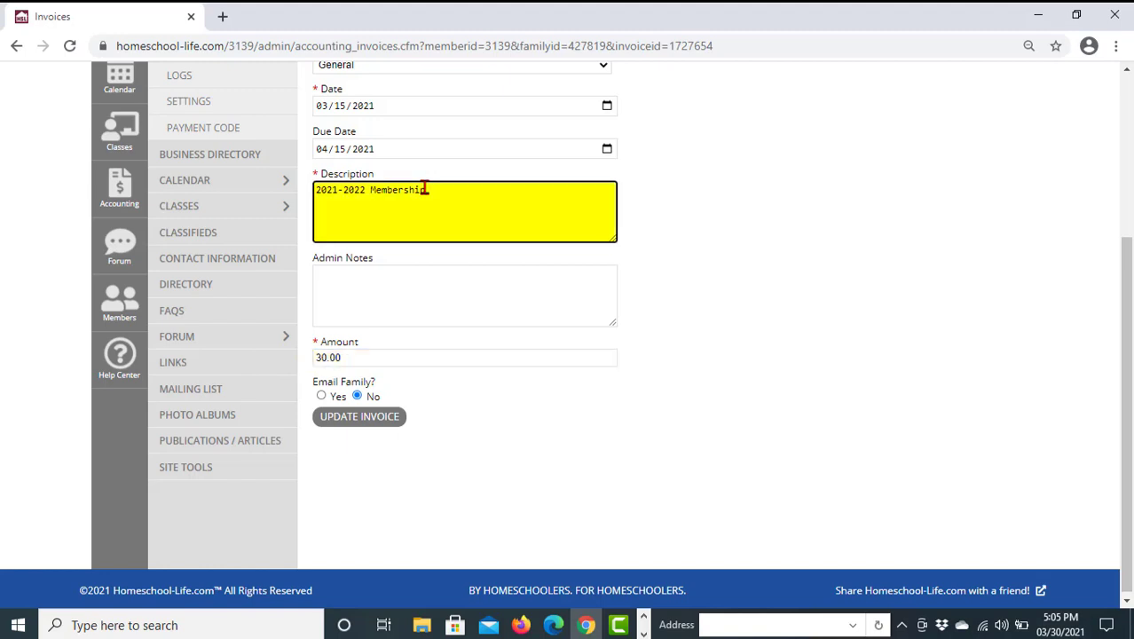
type("- Invoice 1 of 2")
left_click_drag(517, 189, 316, 190)
key("ctrl+c")
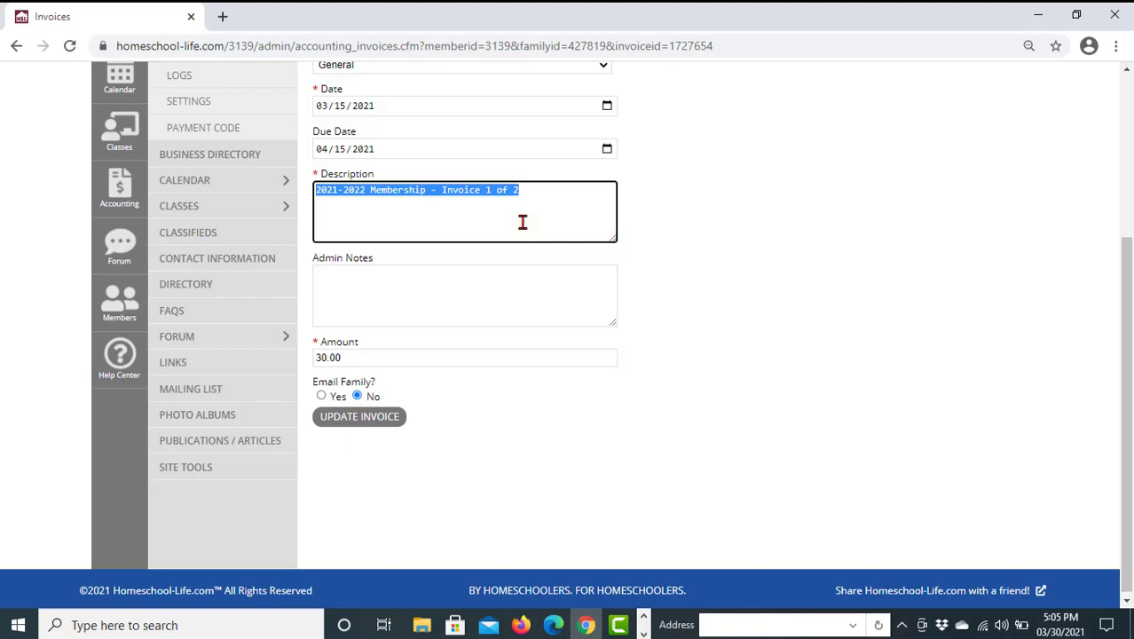
Check the invoice's account, date and due date, and save the updated invoice
scroll(683, 236, "up", 1)
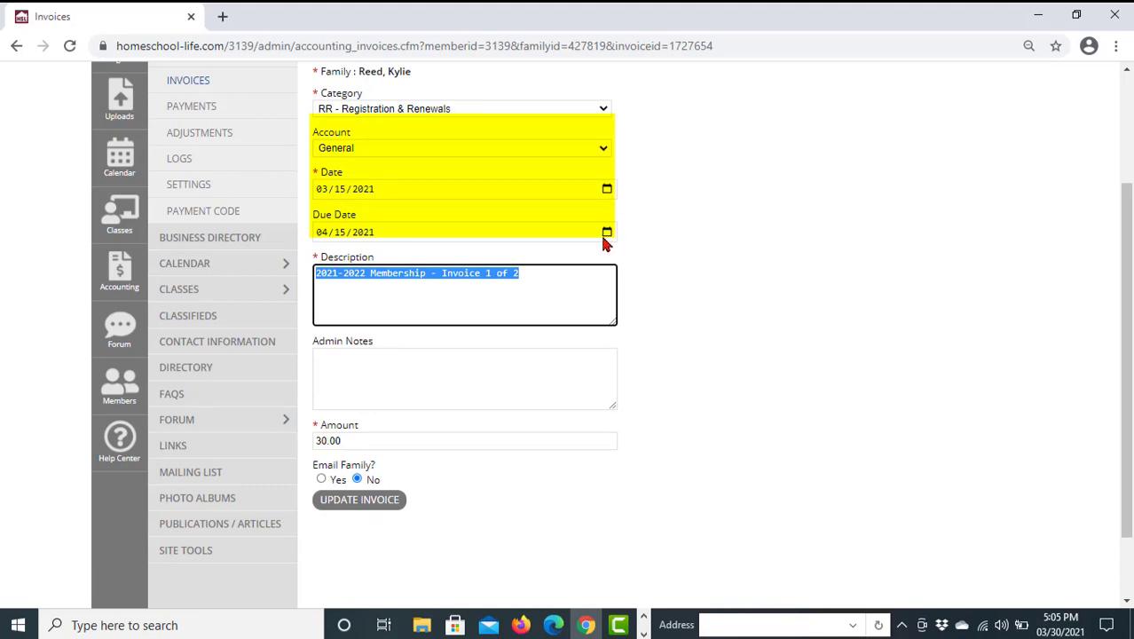
scroll(725, 374, "down", 1)
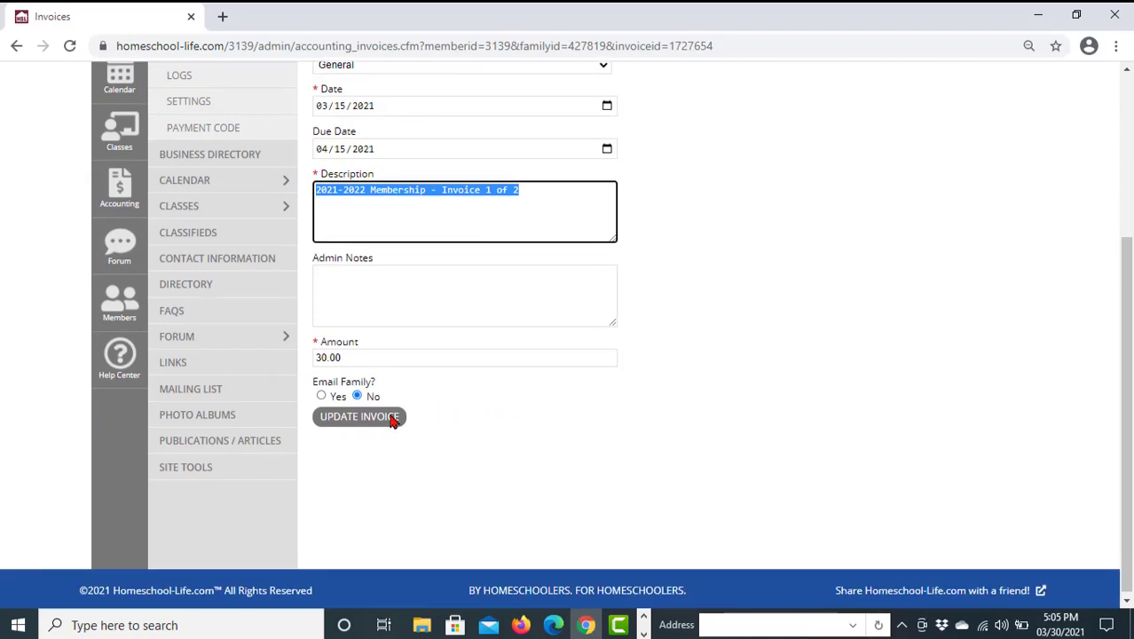
left_click(393, 417)
left_click(709, 144)
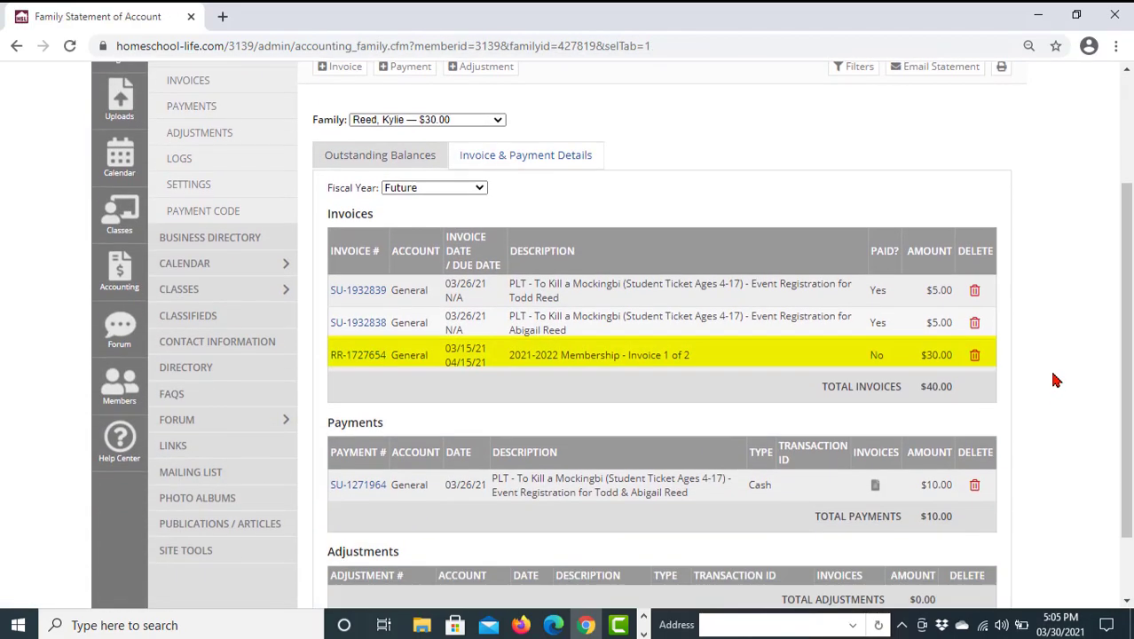
Start a new invoice for the same family with category RR - Registration & Renewals and the date 03/15/2021
scroll(923, 309, "up", 1)
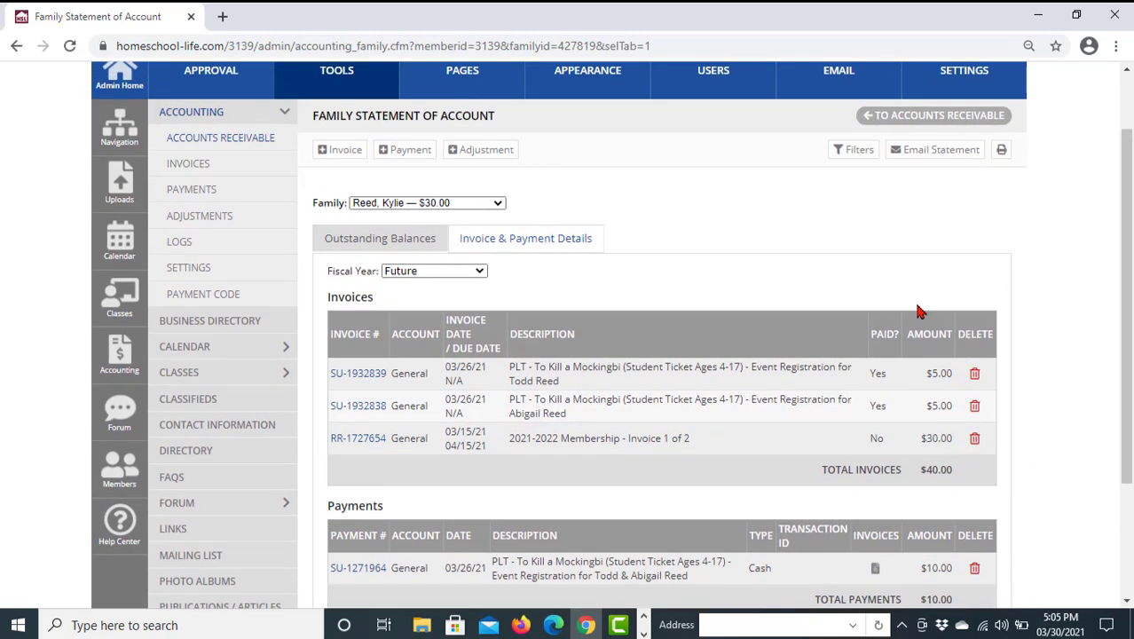
left_click(348, 153)
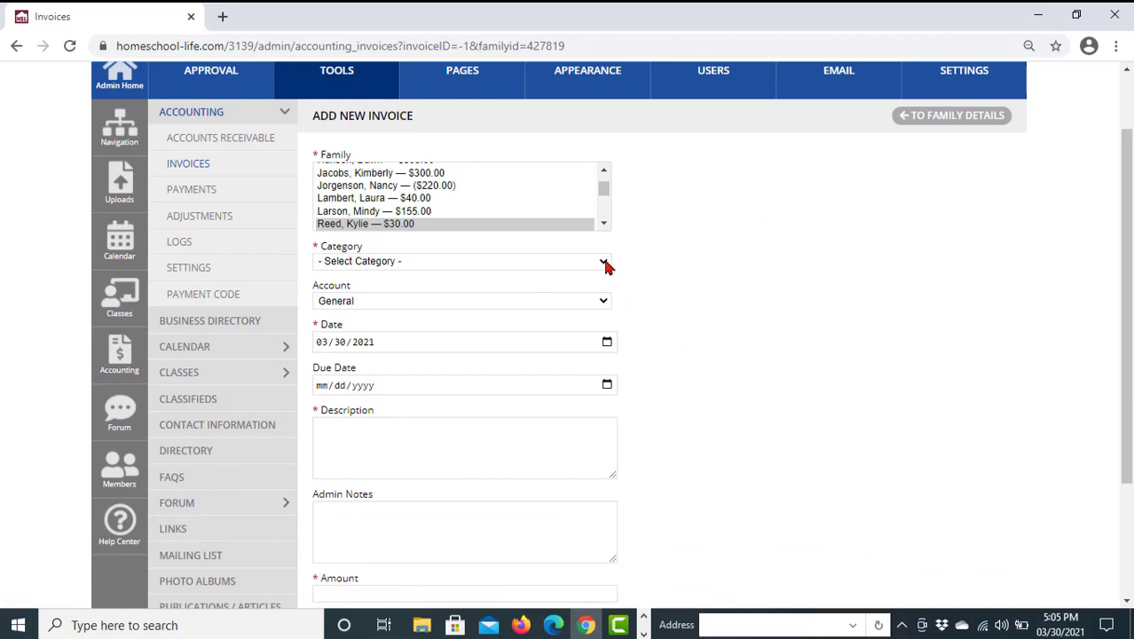
left_click(603, 263)
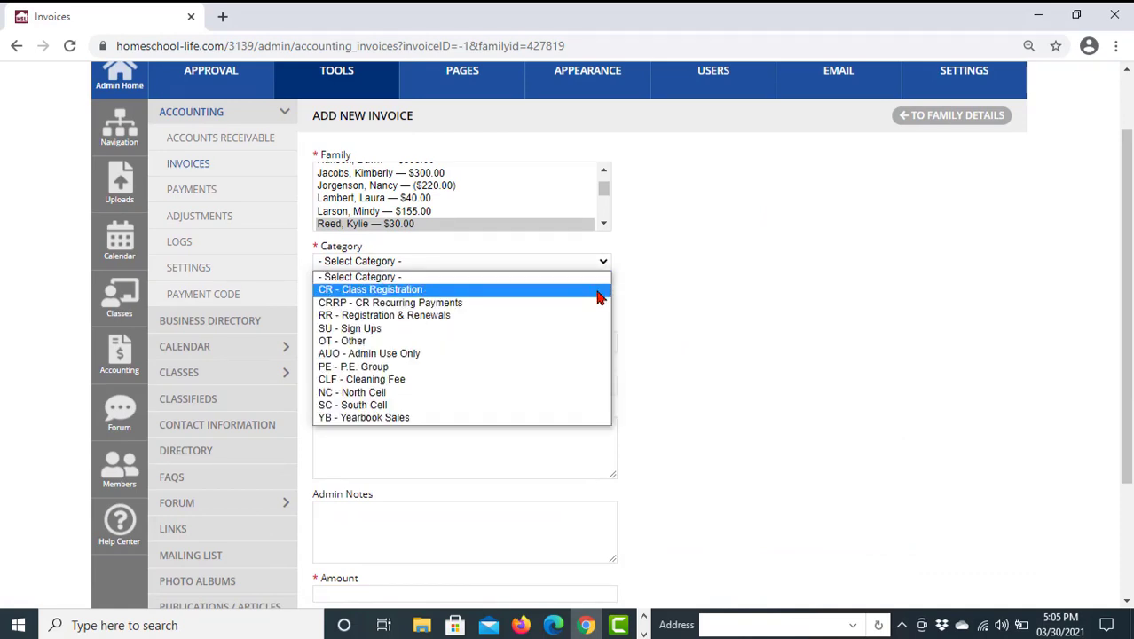
left_click(585, 317)
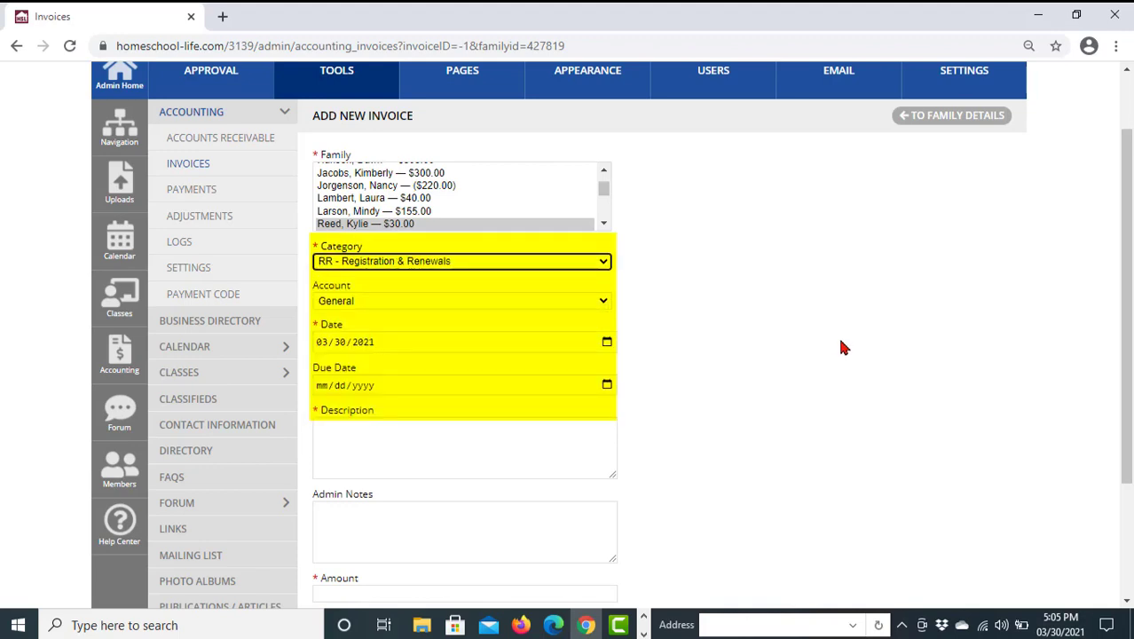
left_click(606, 343)
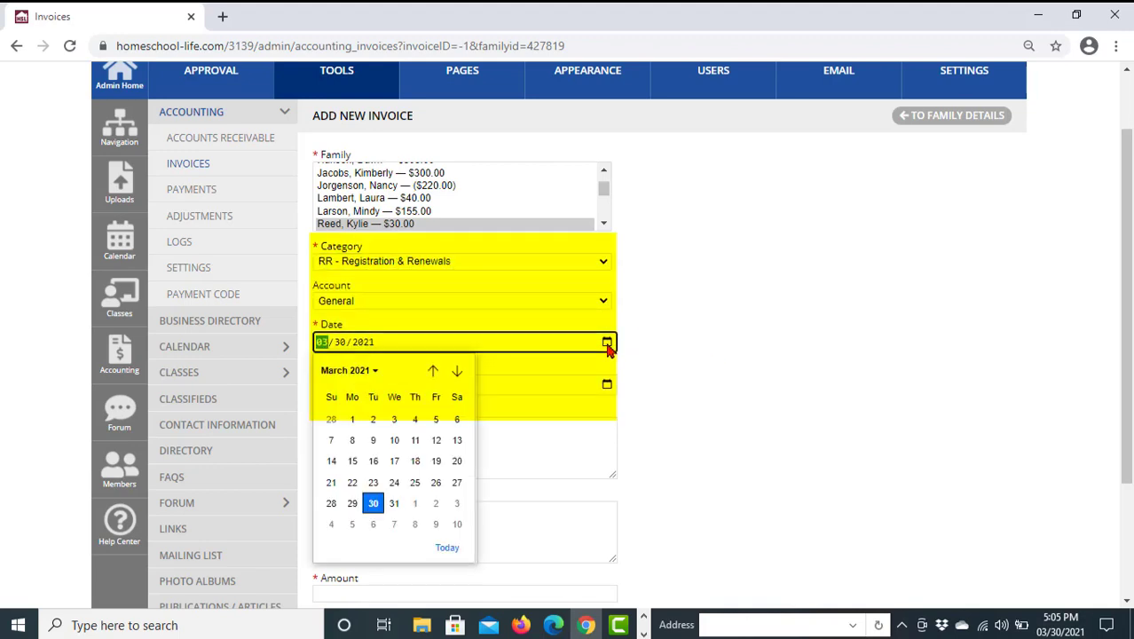
left_click(354, 460)
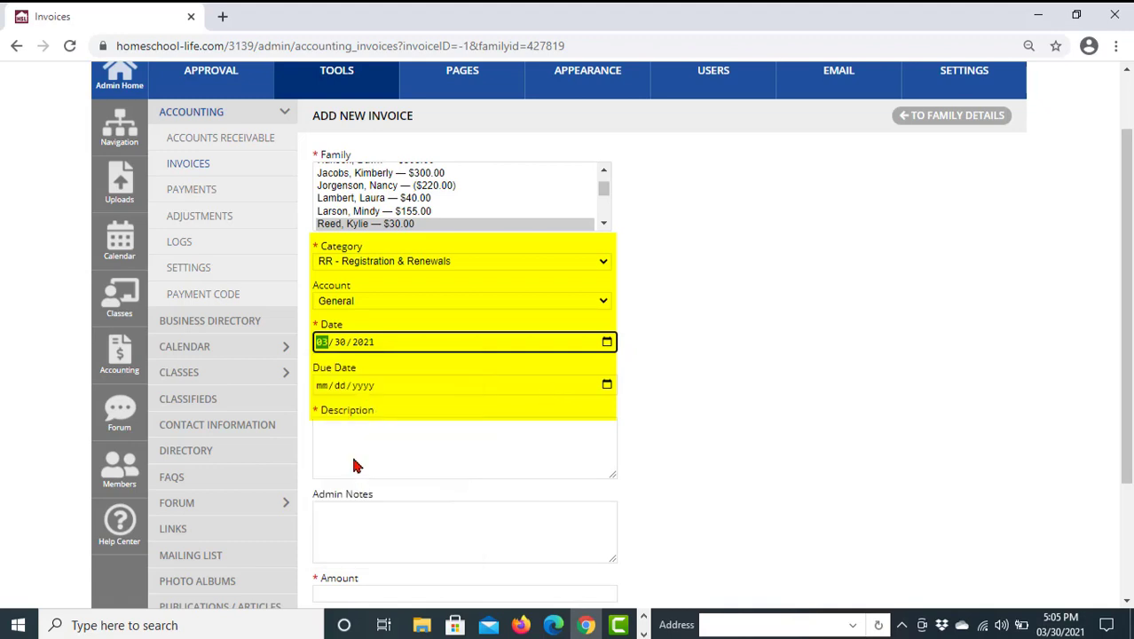
Set the new invoice's due date to 04/15/2021 and its description to "2021-2022 Membership - Invoice 2 of 2"
left_click(607, 384)
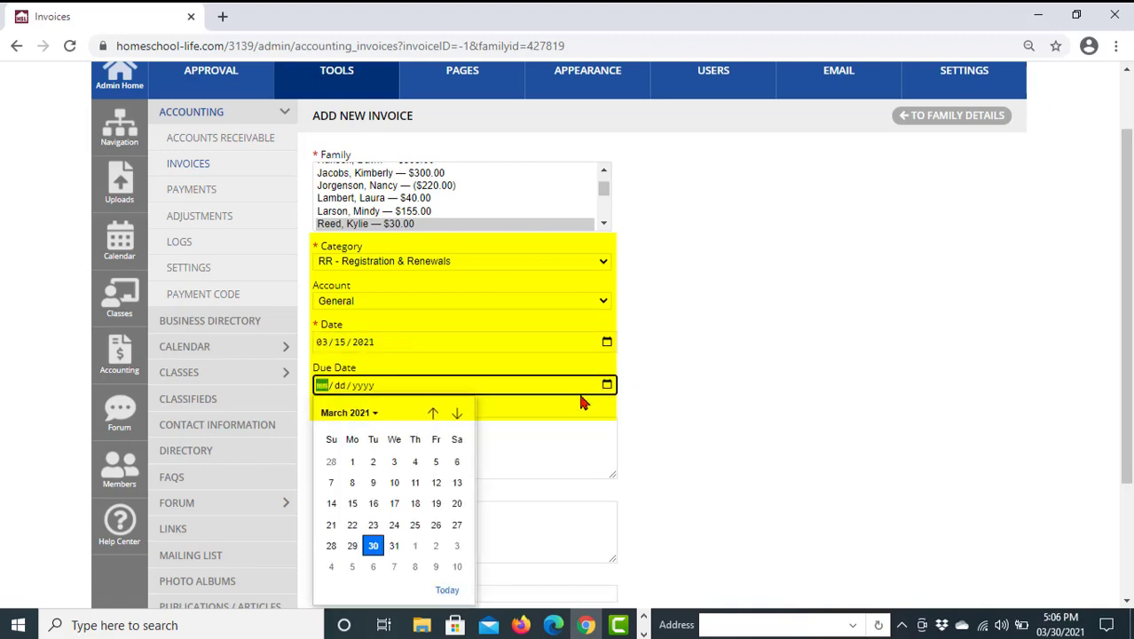
left_click(457, 413)
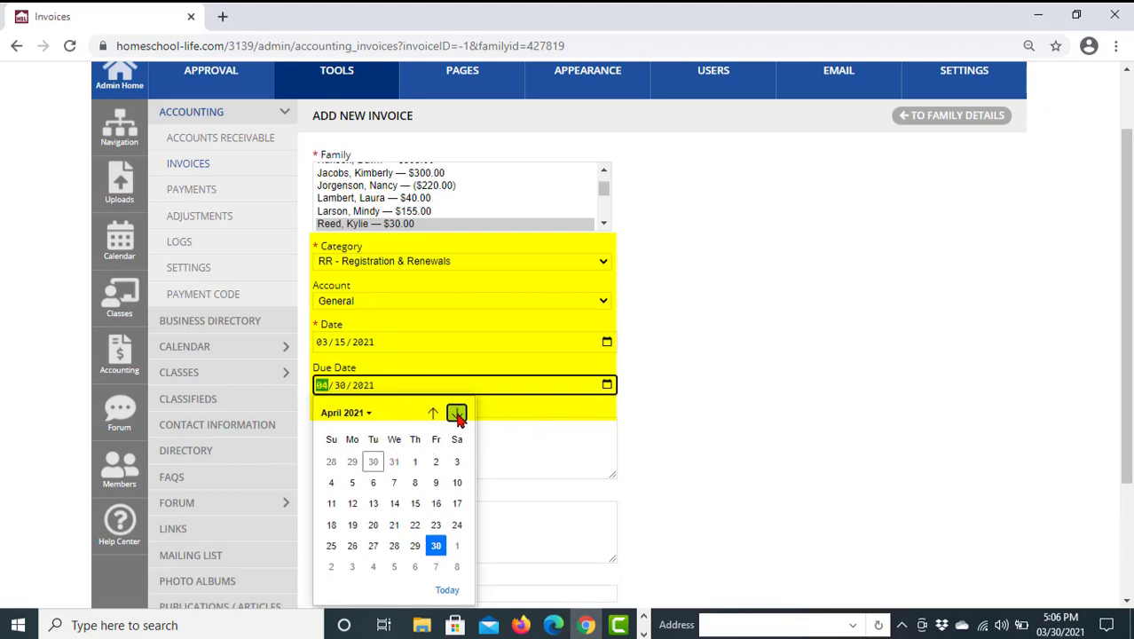
left_click(414, 503)
scroll(884, 442, "down", 1)
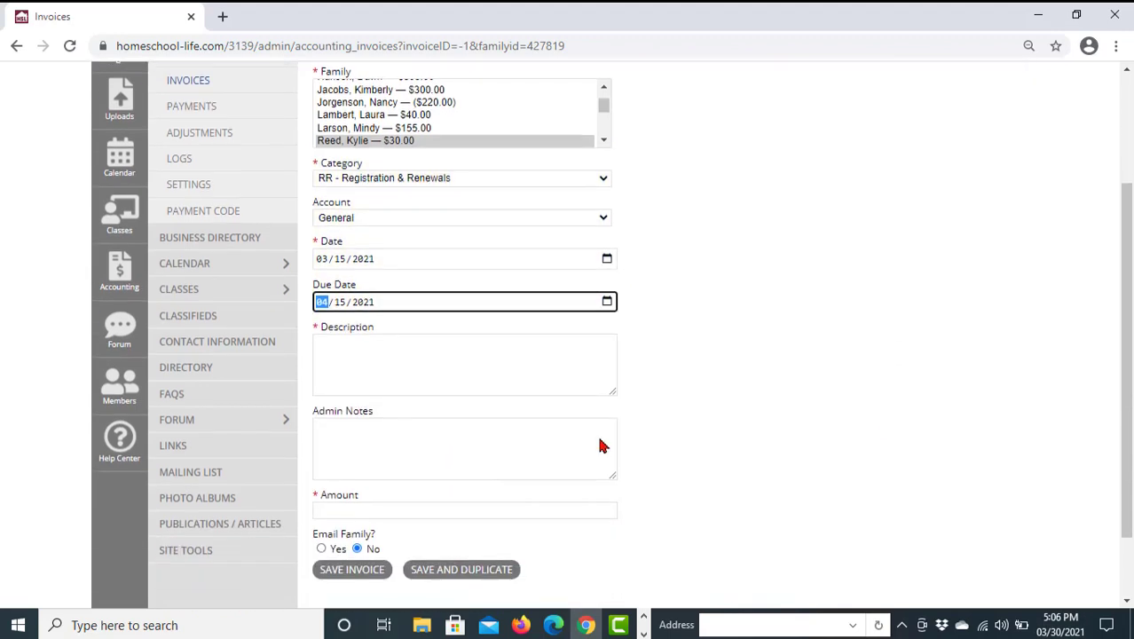
left_click(397, 343)
key("ctrl+v")
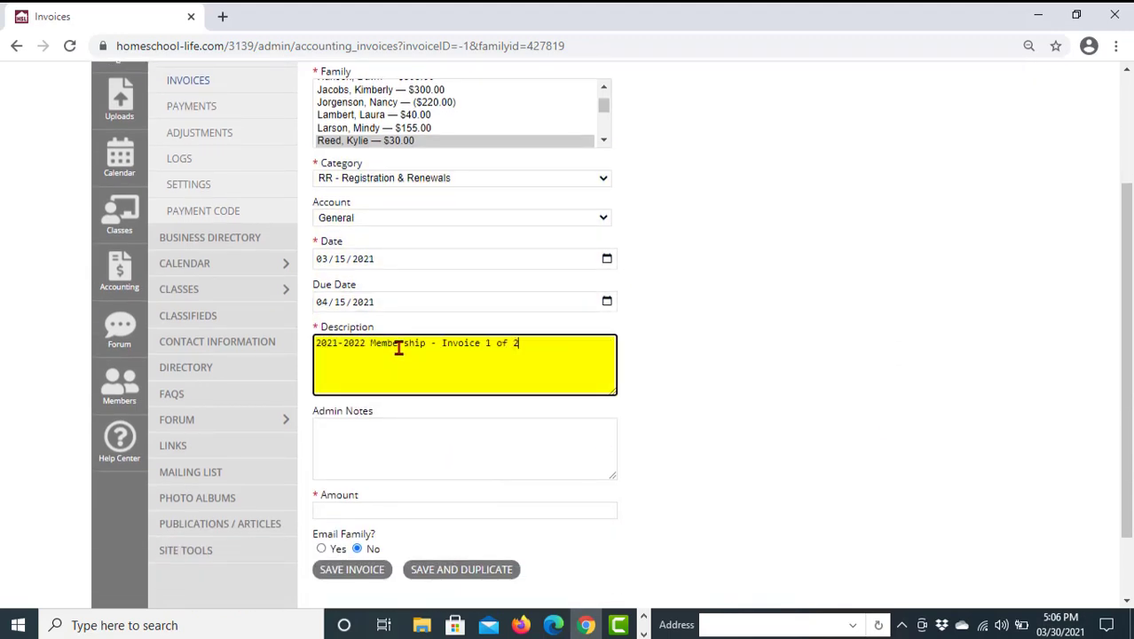
left_click(488, 347)
key("BackSpace")
type("2")
Enter 10.00 as the amount of the second membership invoice and save the invoice
scroll(716, 429, "down", 1)
left_click(416, 427)
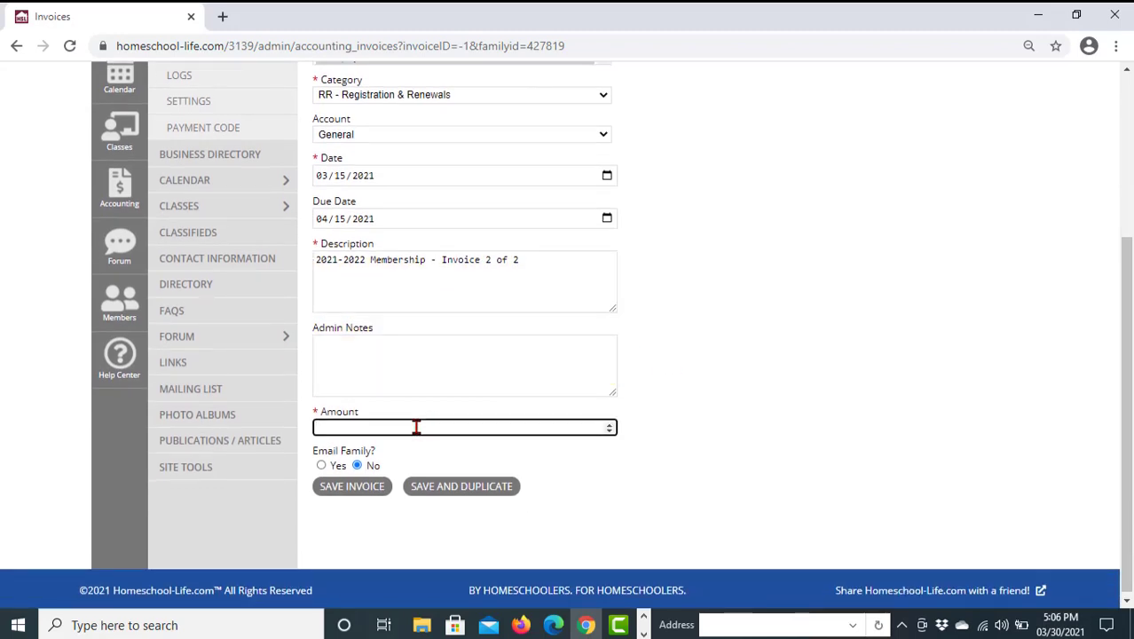
type("10.00")
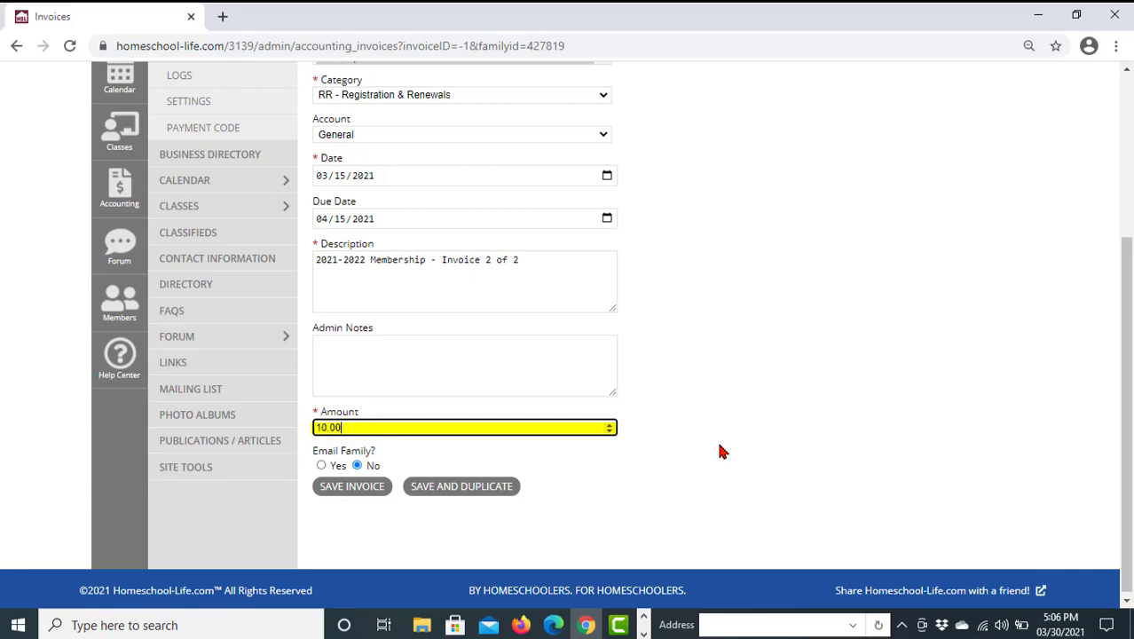
left_click(352, 488)
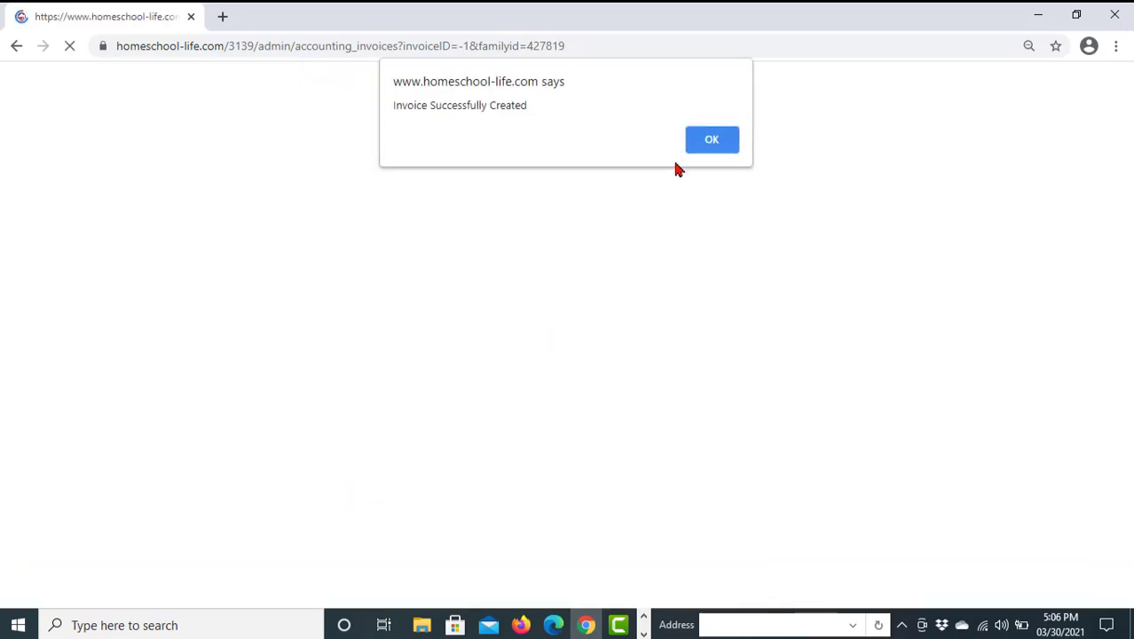
left_click(720, 137)
Start a new adjustment for this family and apply it to the "2021-2022 Membership - Invoice 2 of 2" invoice
scroll(1098, 355, "down", 2)
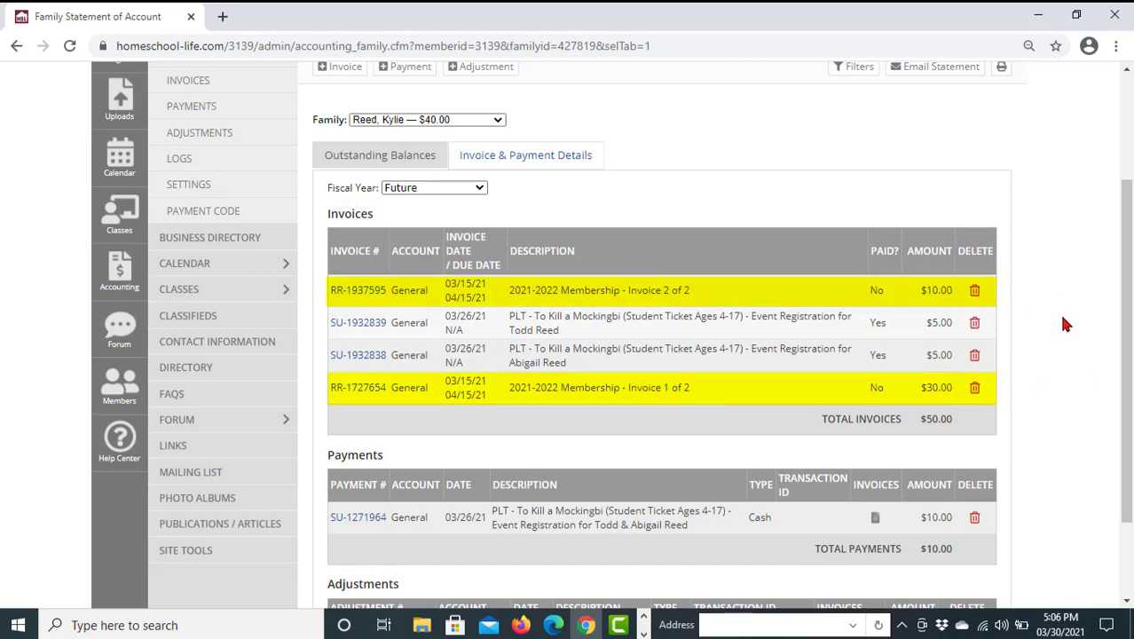
scroll(1078, 346, "down", 2)
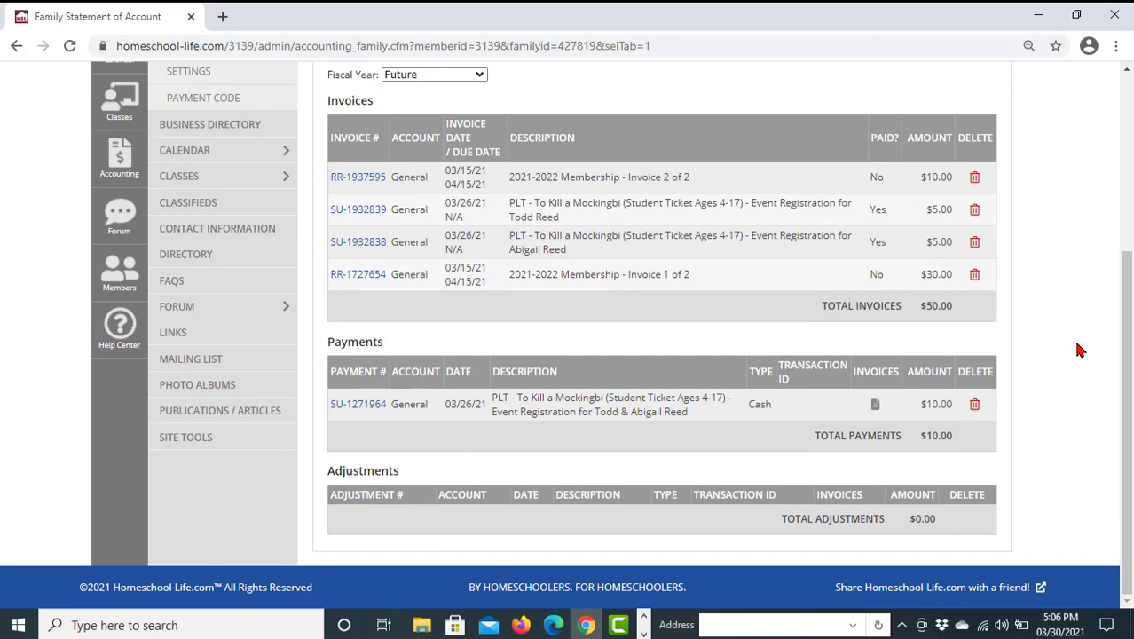
scroll(1077, 350, "up", 5)
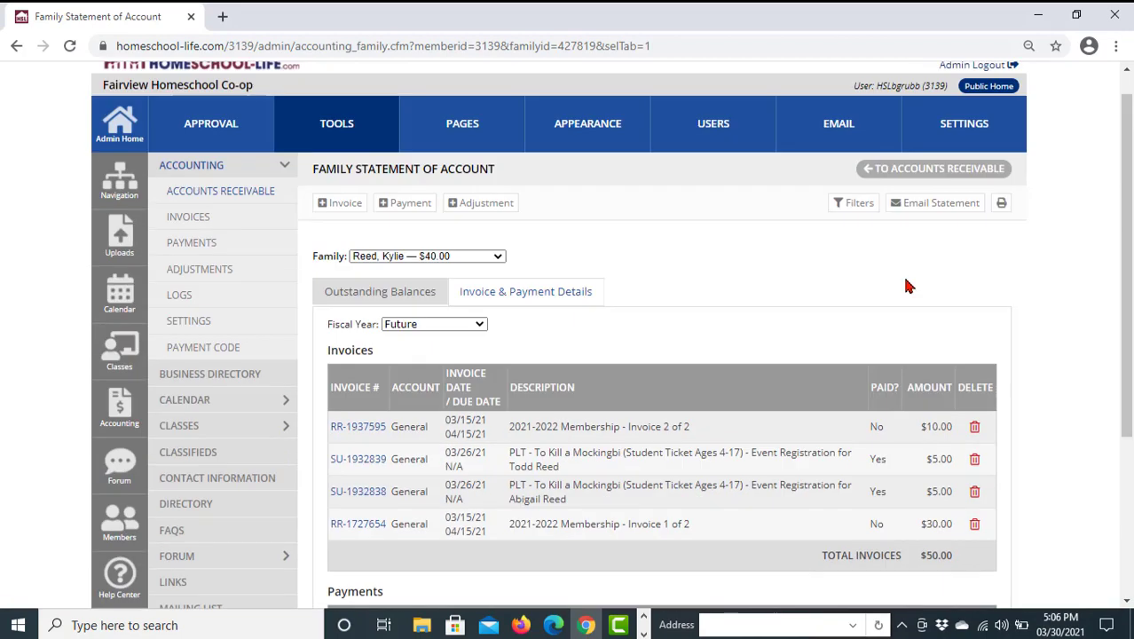
left_click(498, 208)
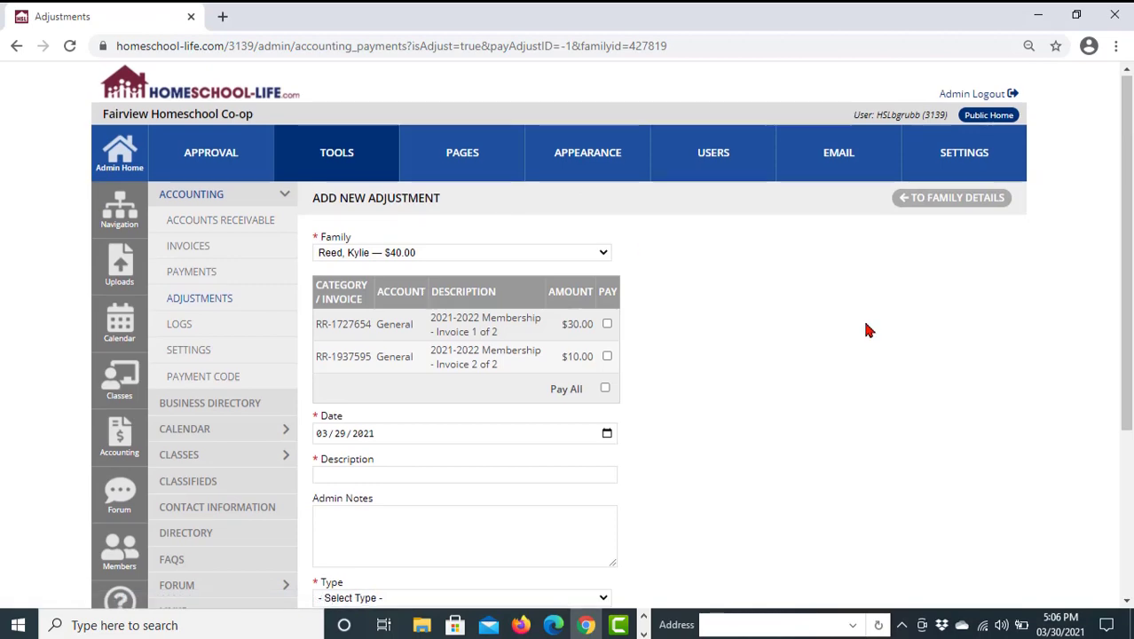
scroll(851, 326, "down", 1)
left_click(606, 274)
Describe the adjustment as "Discount for Teacher", set its type to Teacher Exemption, and save it
scroll(882, 363, "down", 2)
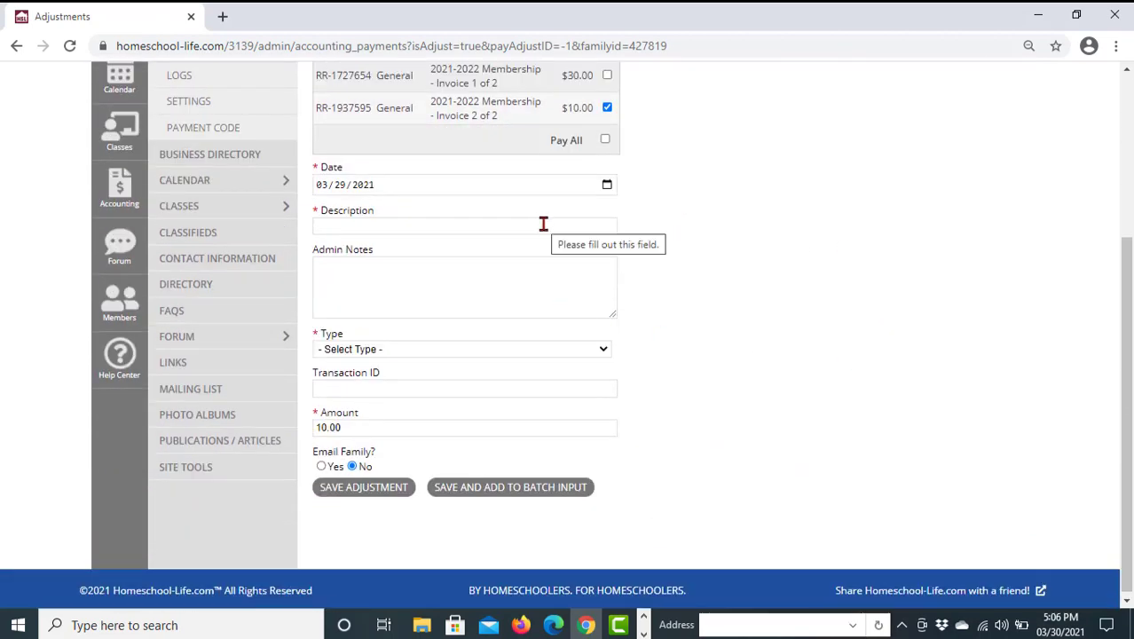
left_click(543, 224)
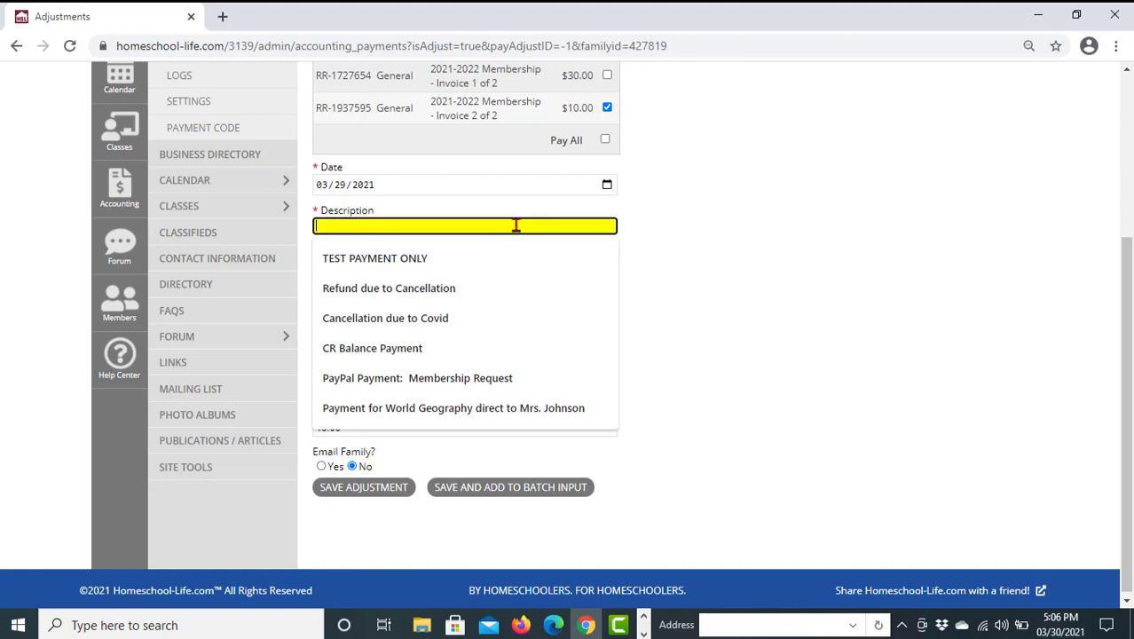
type("Discoun")
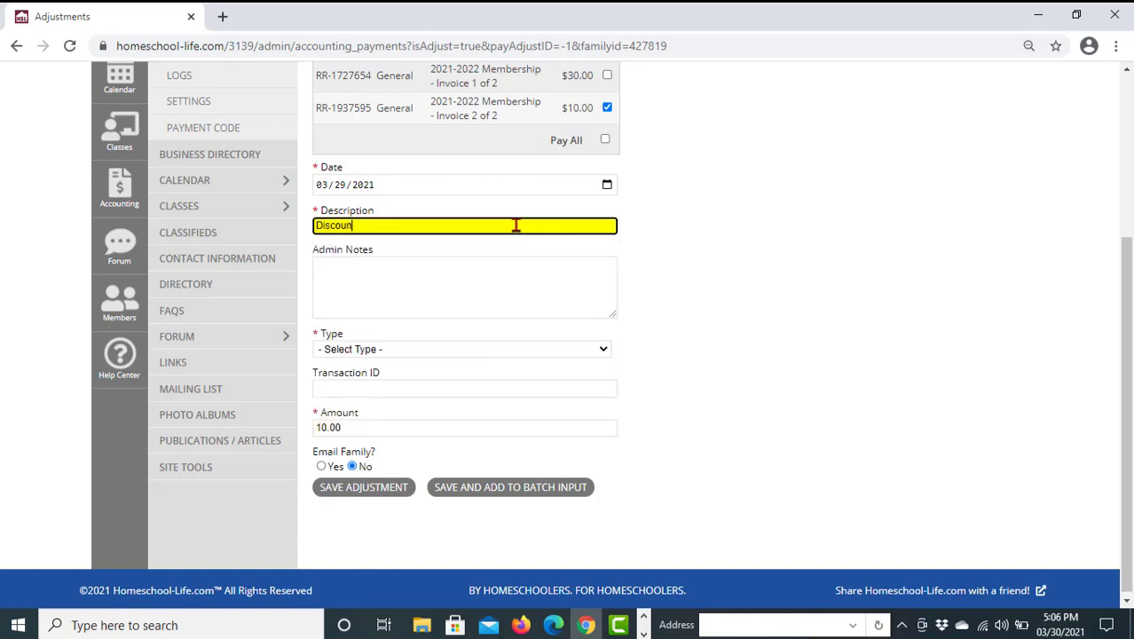
type("t for Teacher")
left_click(603, 353)
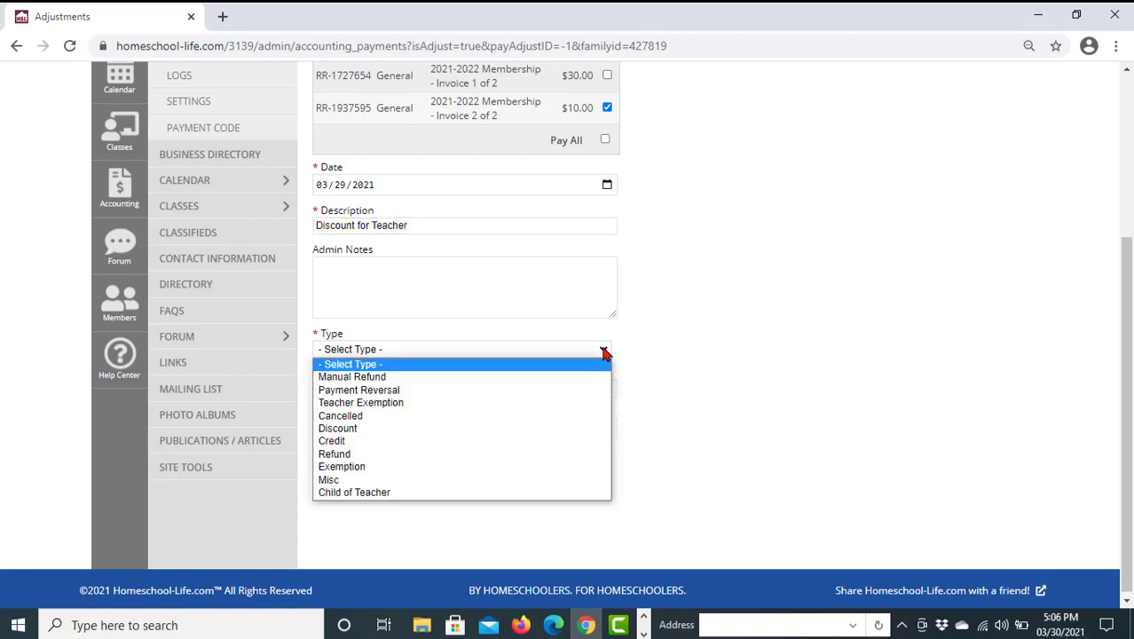
left_click(577, 406)
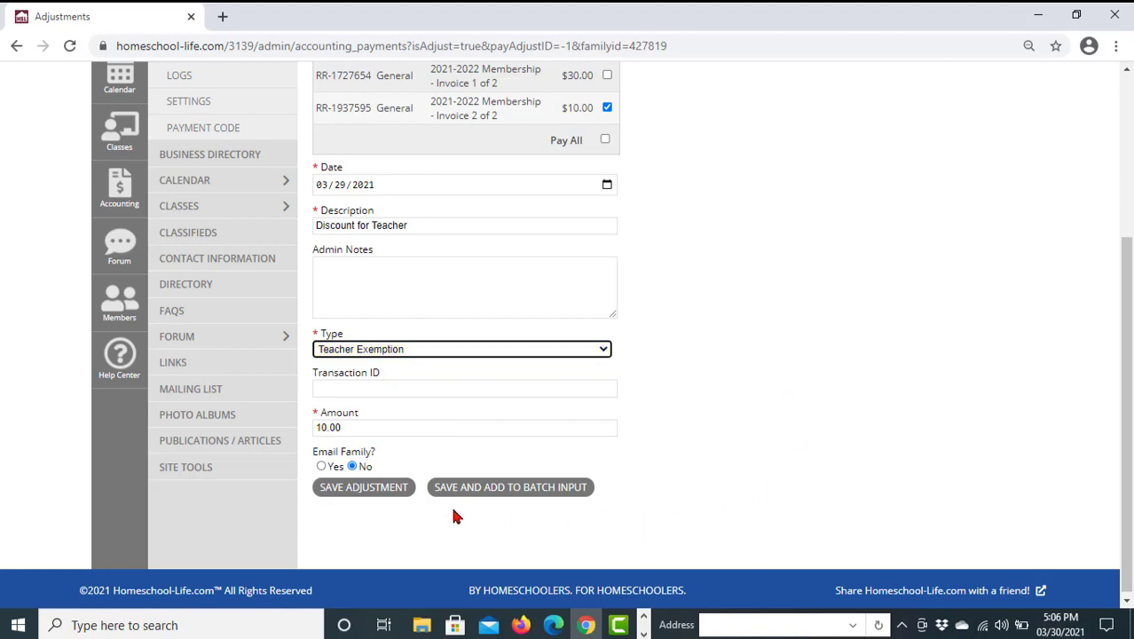
left_click(362, 487)
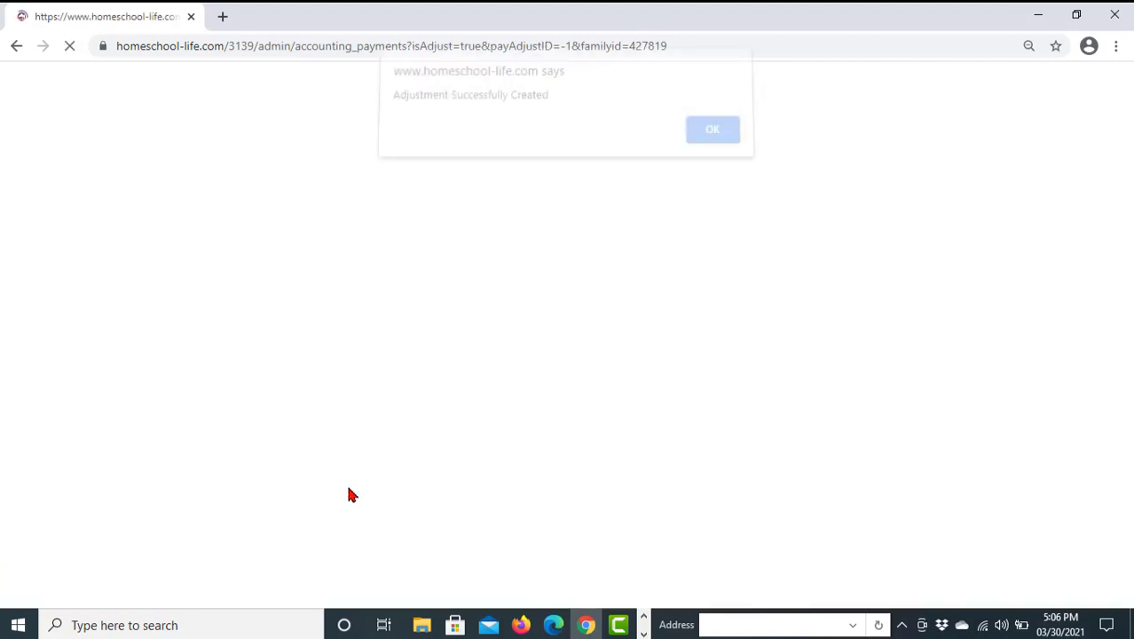
left_click(711, 136)
Check the invoices and adjustments on the family's updated statement and return to the accounts receivable list
scroll(1106, 296, "down", 3)
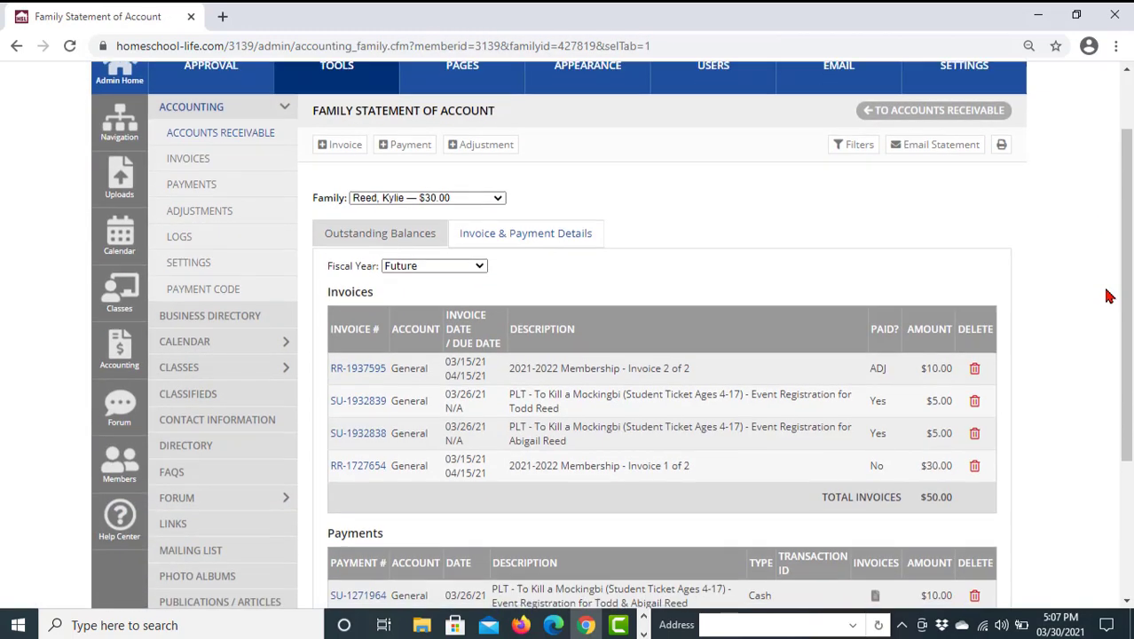
scroll(1106, 297, "down", 1)
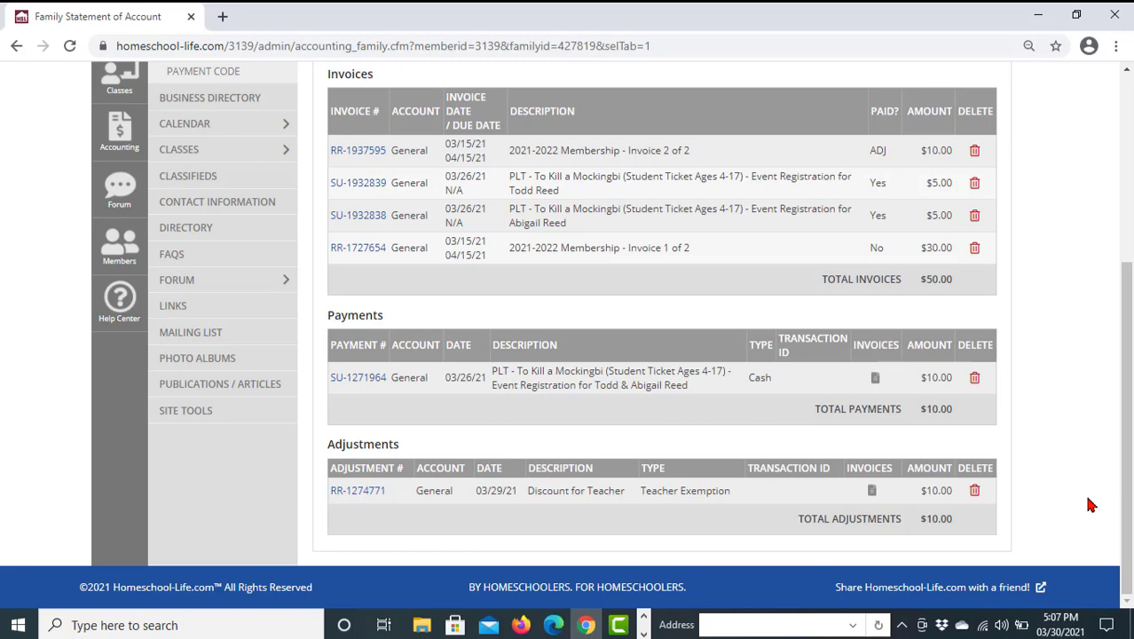
scroll(1091, 504, "up", 4)
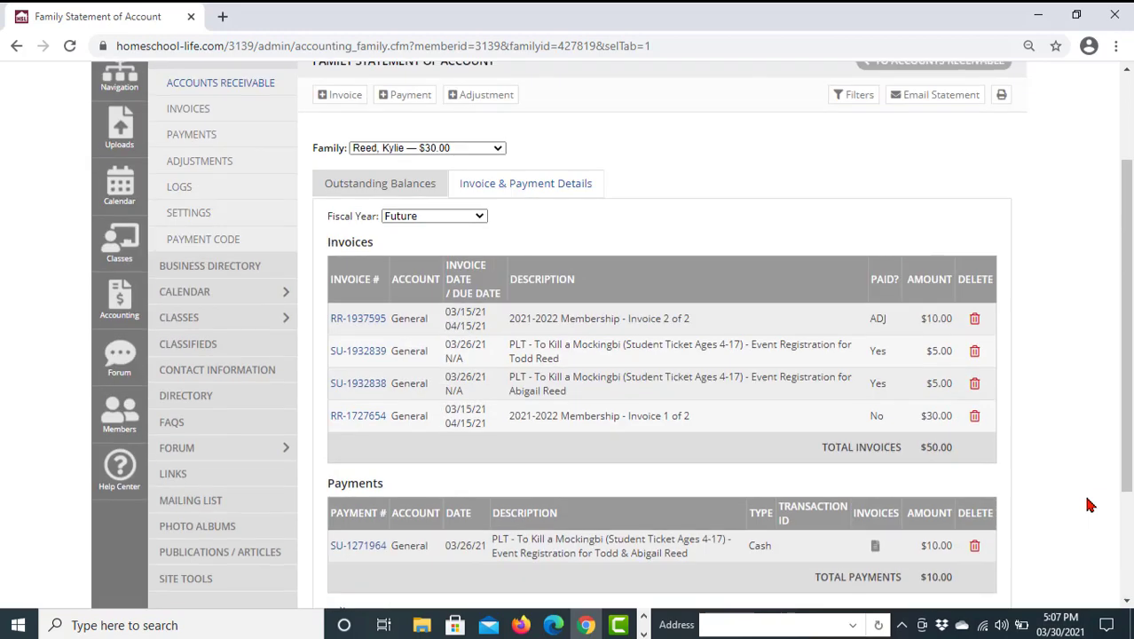
left_click(263, 224)
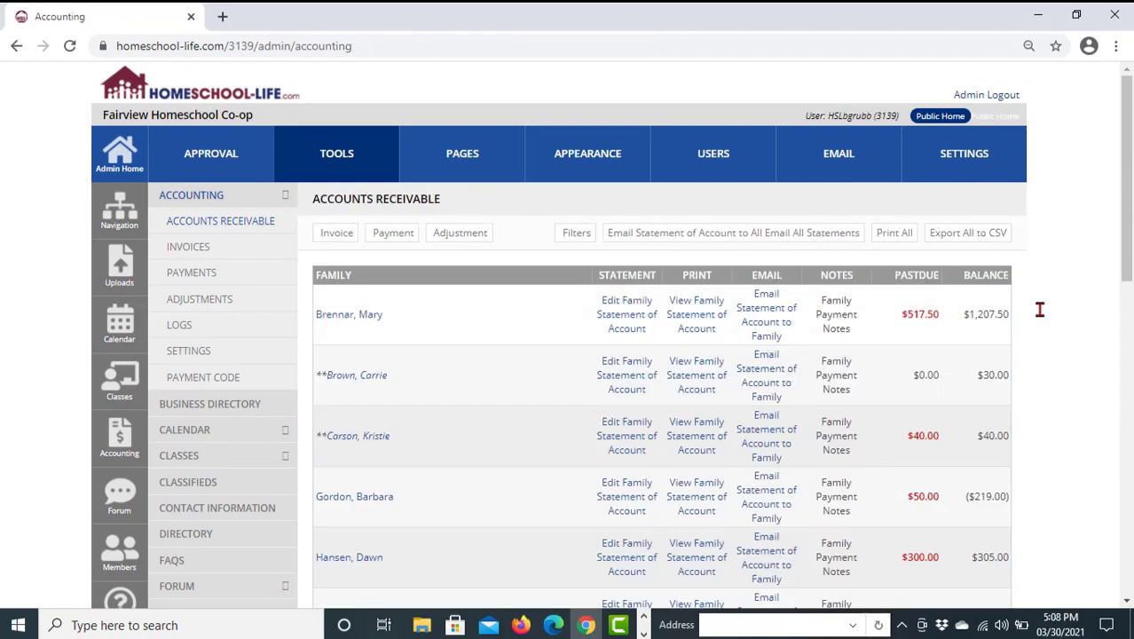
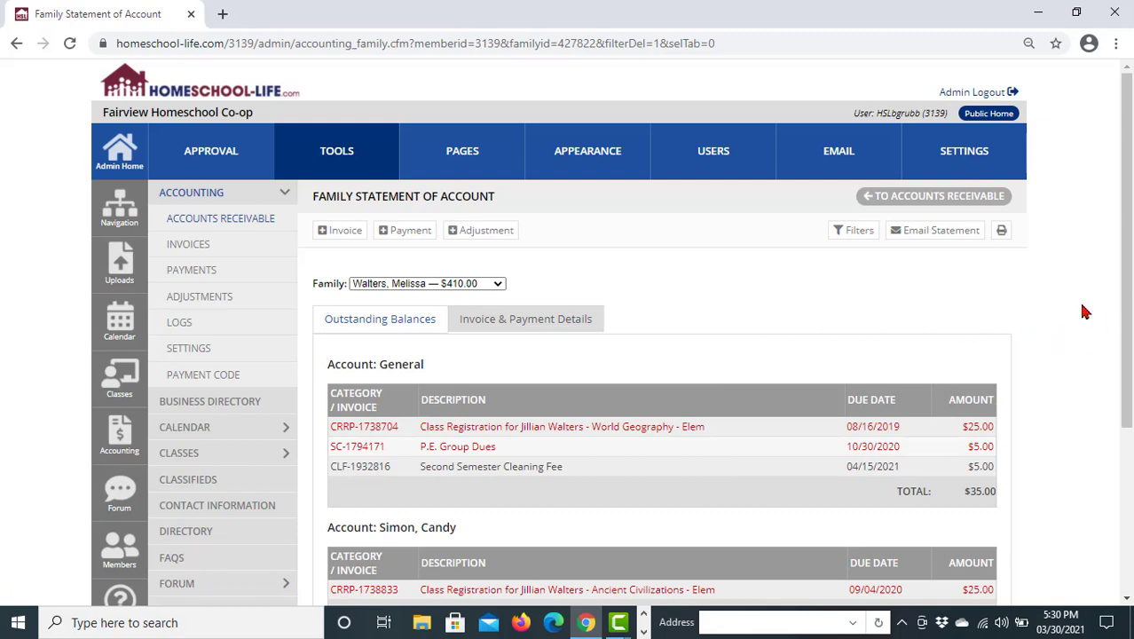
Review the next family's outstanding balances per account and its current fiscal year invoices, payments and adjustments
scroll(1086, 313, "down", 3)
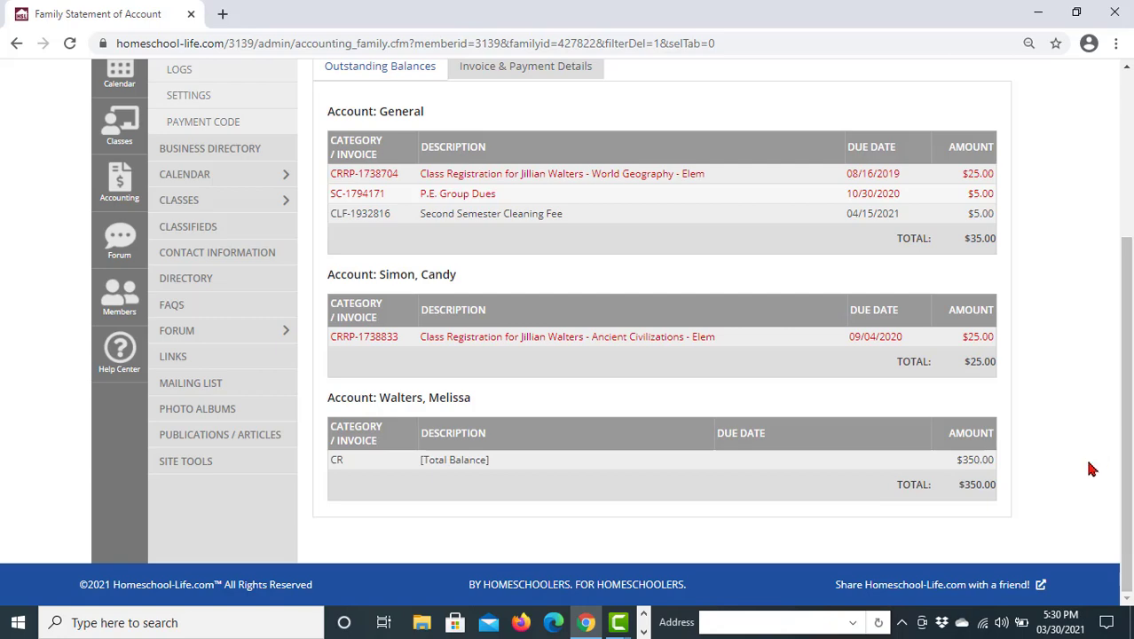
scroll(1091, 394, "up", 3)
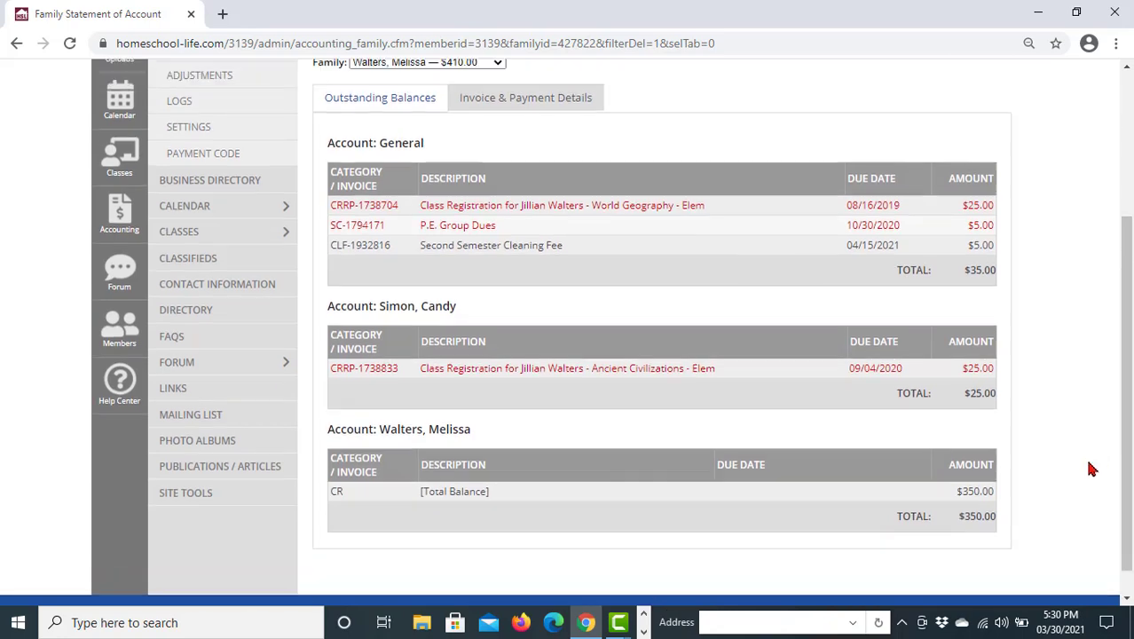
left_click(590, 232)
scroll(1075, 305, "down", 3)
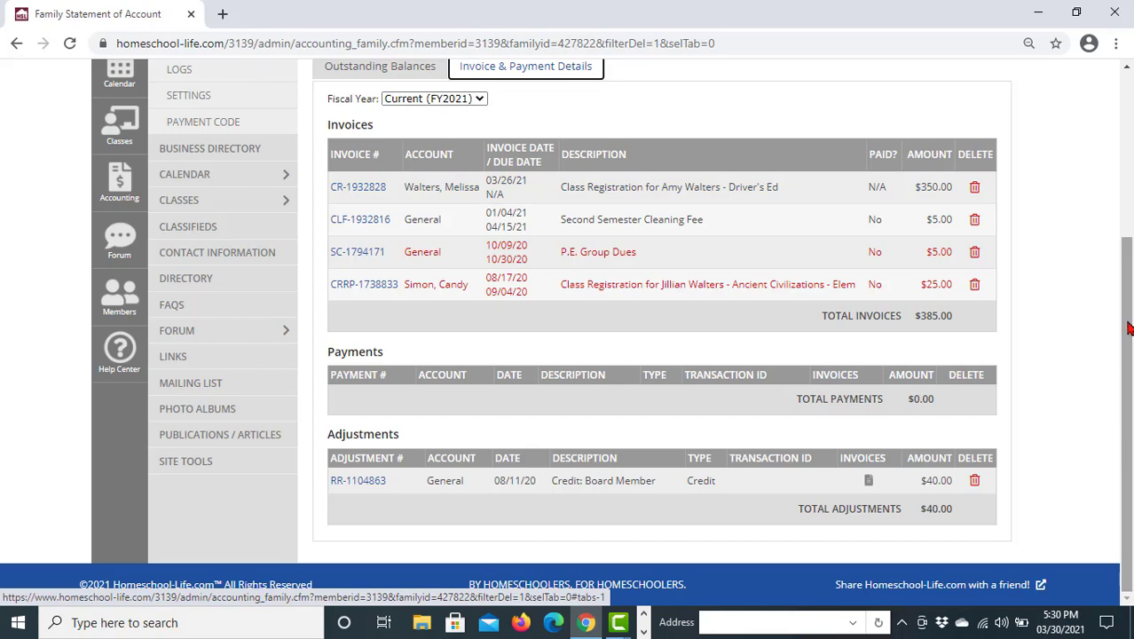
left_click_drag(1130, 330, 1125, 270)
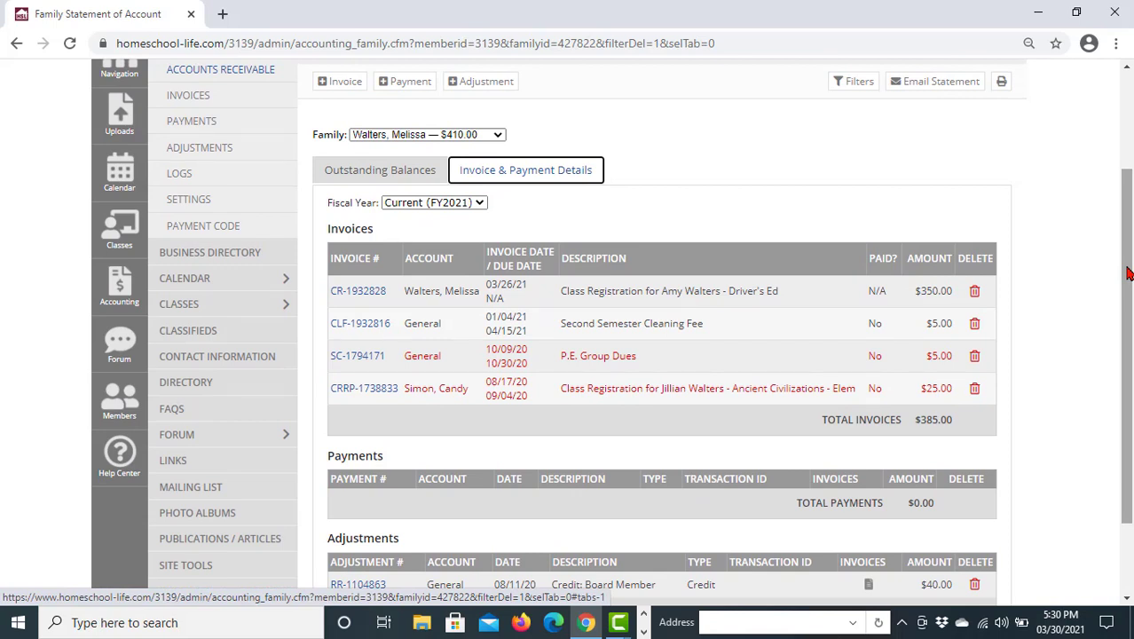
left_click(389, 171)
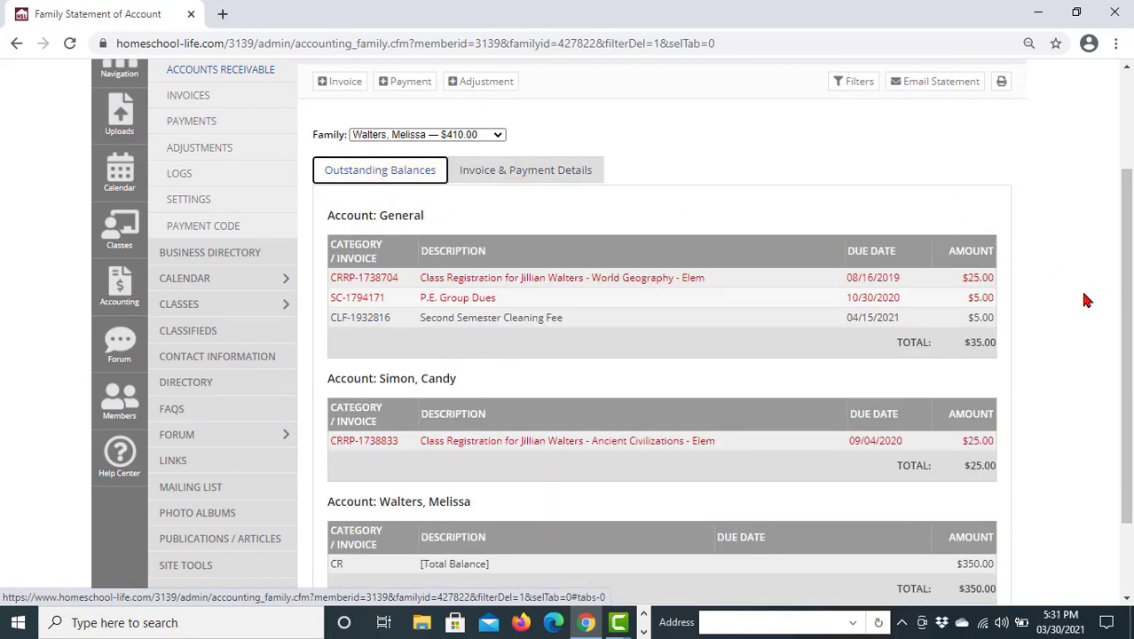
scroll(1085, 301, "down", 2)
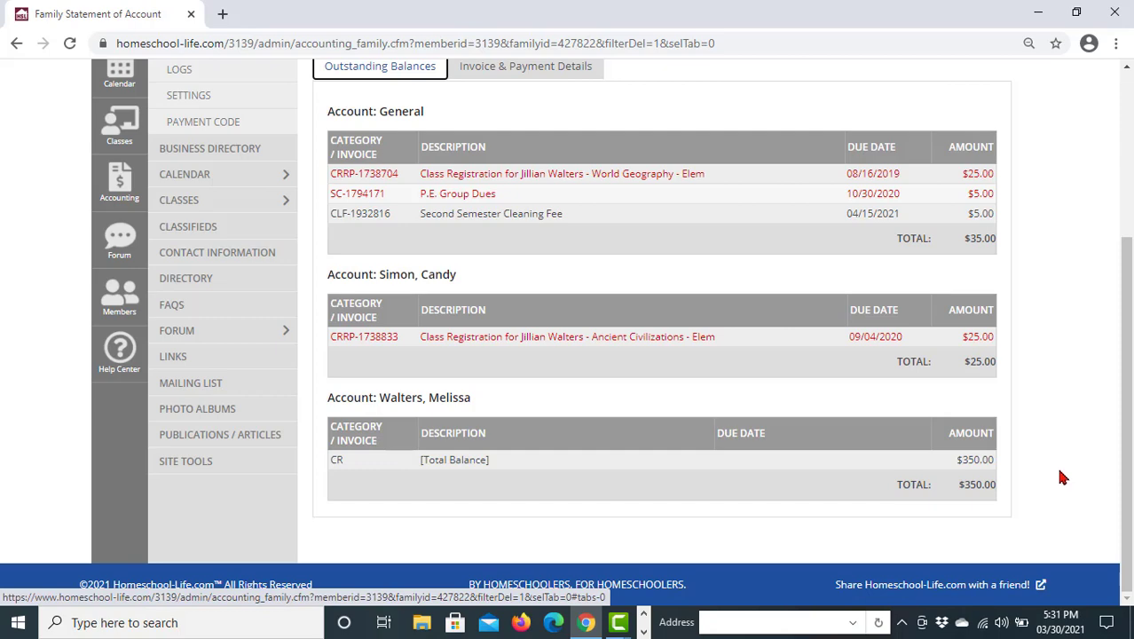
scroll(1065, 479, "up", 1)
scroll(1066, 480, "up", 3)
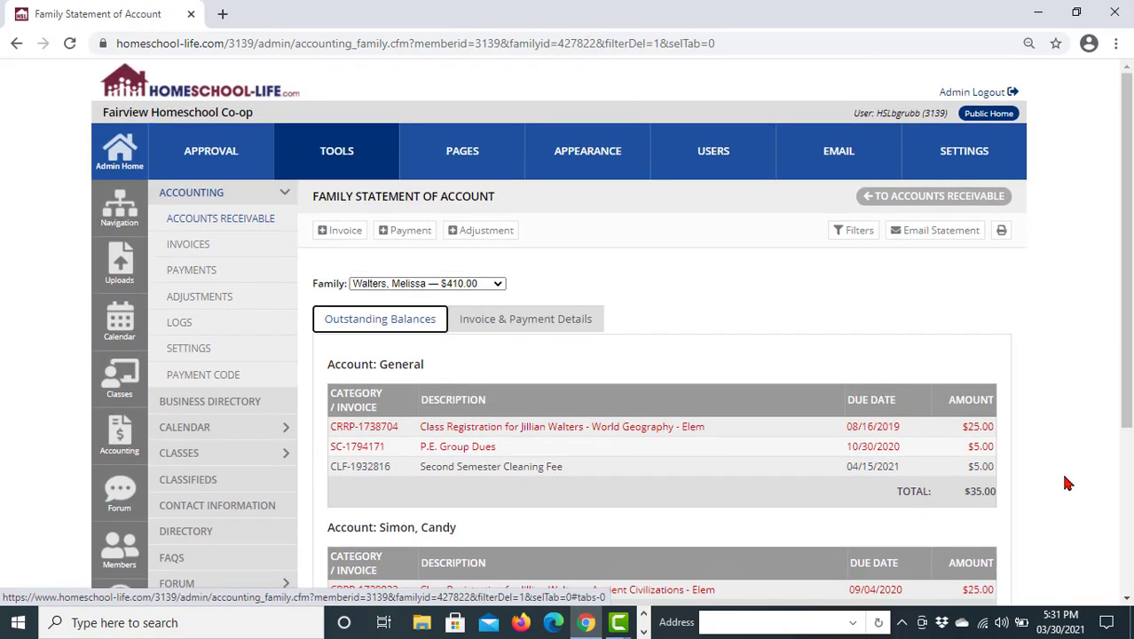
Start a new adjustment for this family and apply 350.00 to the CR total balance
left_click(487, 232)
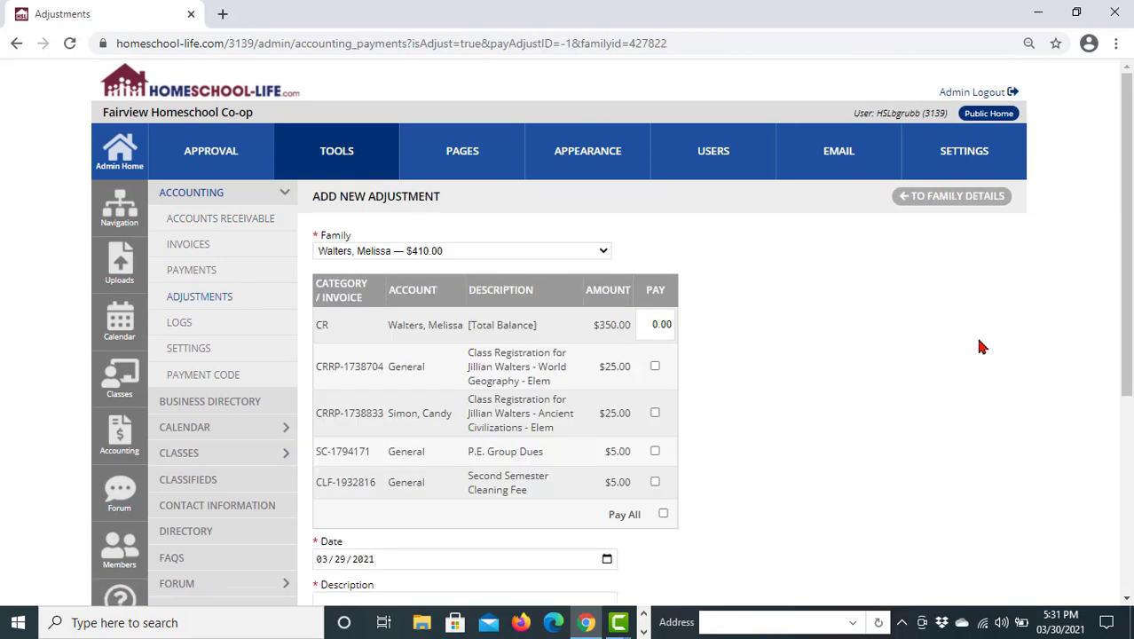
scroll(980, 346, "down", 2)
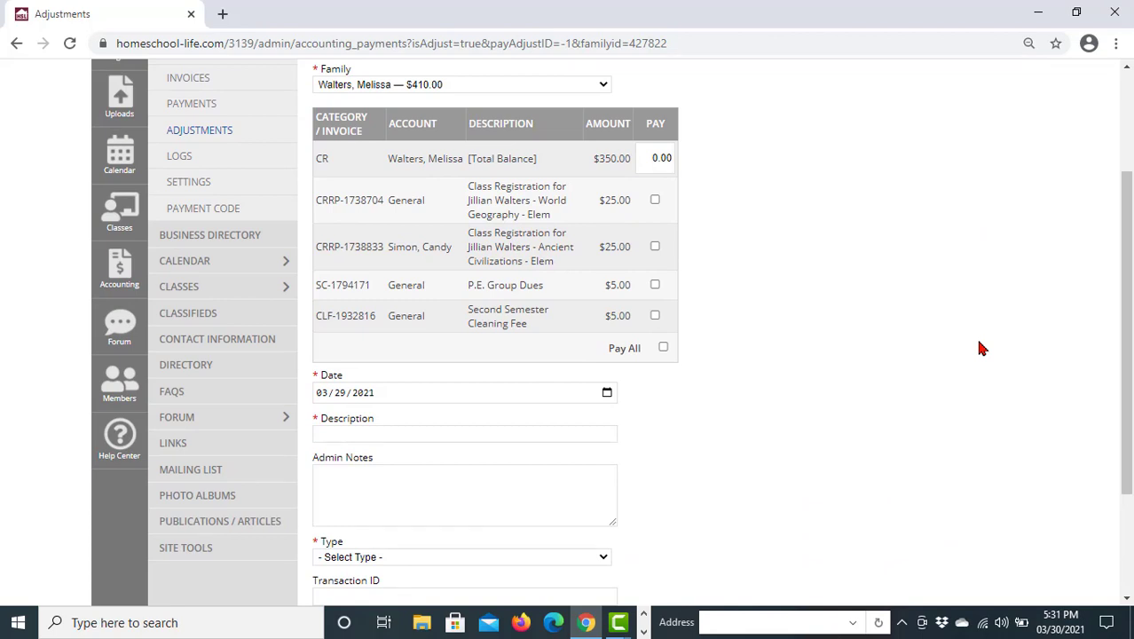
left_click(652, 157)
key("BackSpace")
type("350.00")
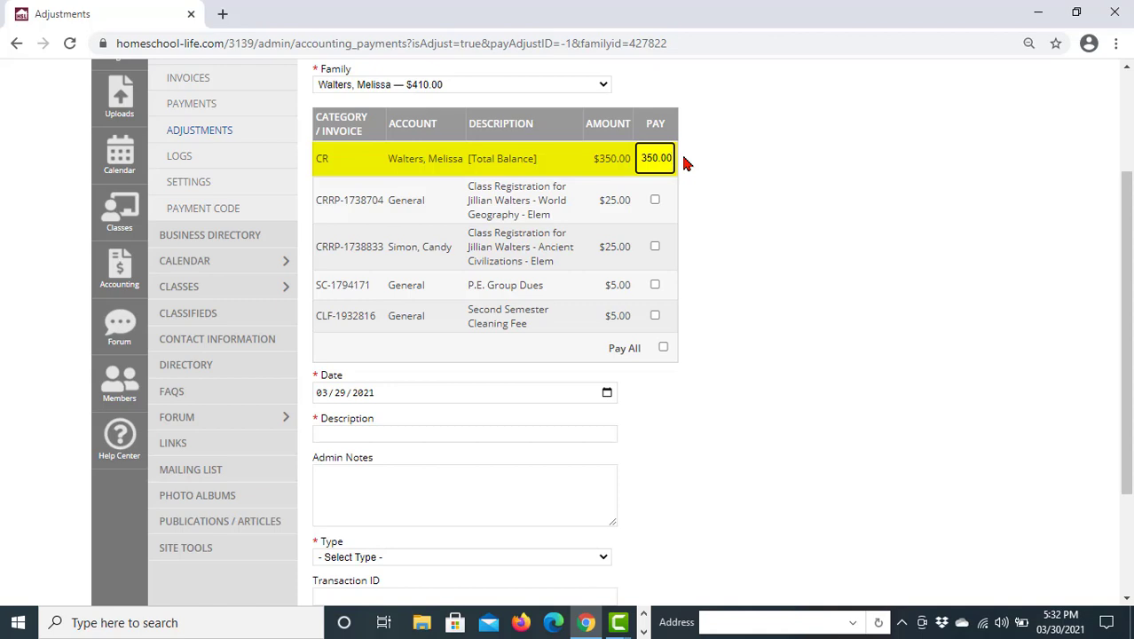
Try 20.00 as a partial amount for the CR total balance and restore the 350.00 entry
key("BackSpace")
key("BackSpace")
key("BackSpace")
key("BackSpace")
key("BackSpace")
key("BackSpace")
type("20.00")
key("BackSpace")
key("BackSpace")
key("BackSpace")
key("BackSpace")
key("BackSpace")
type("350.00")
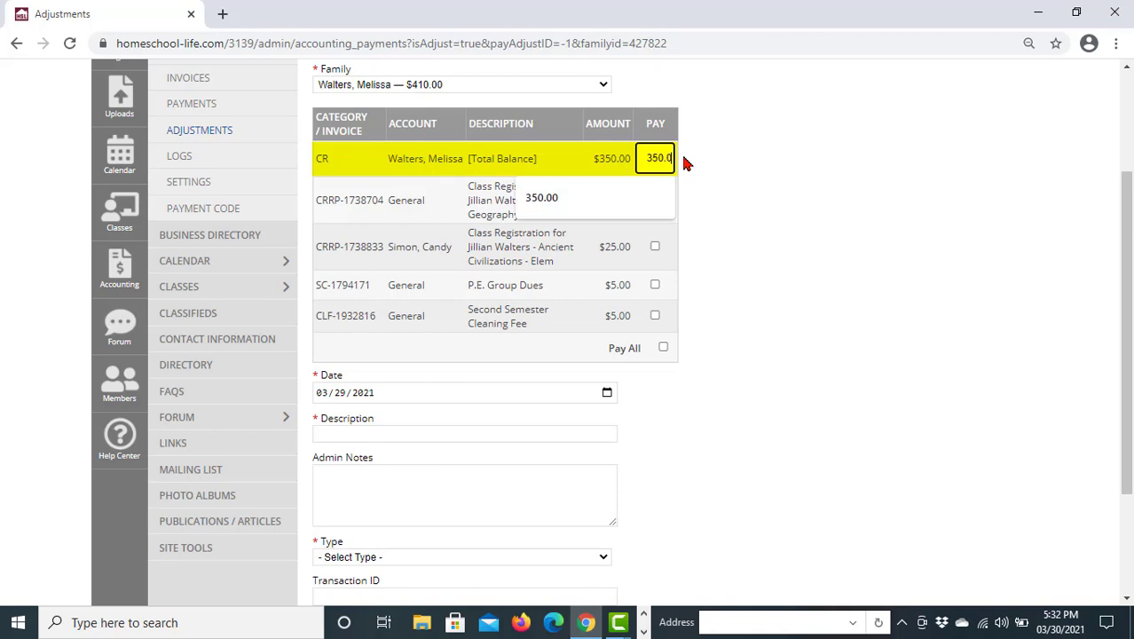
Keep the 350.00 entry for the CR balance and describe the adjustment as "Credit due to Child of Teacher"
left_click(700, 211)
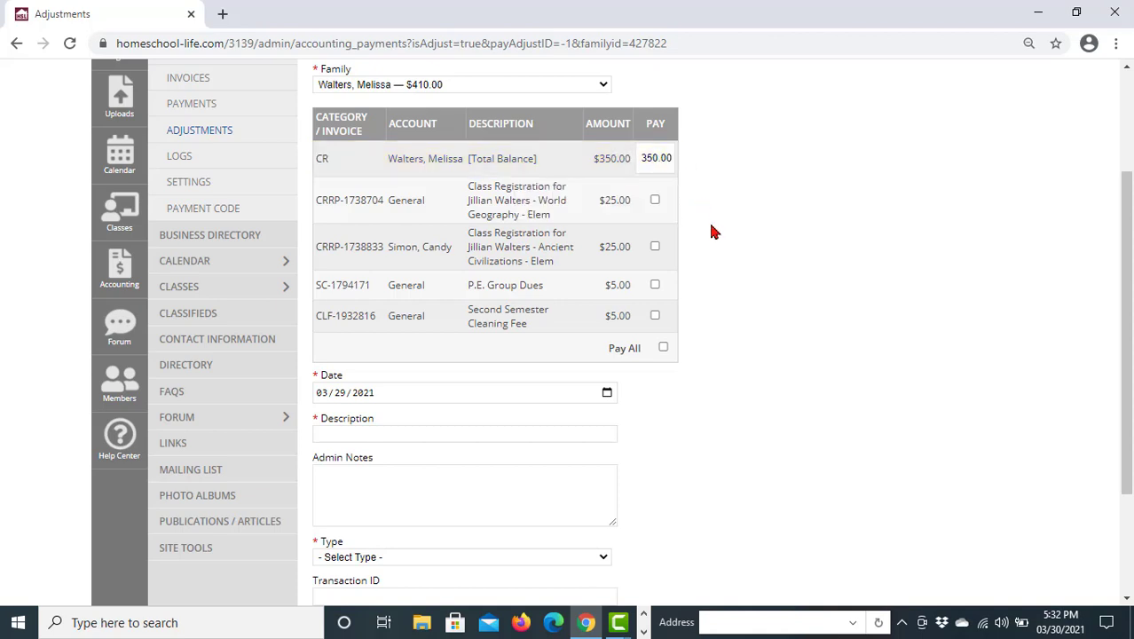
scroll(715, 243, "down", 1)
scroll(715, 243, "down", 3)
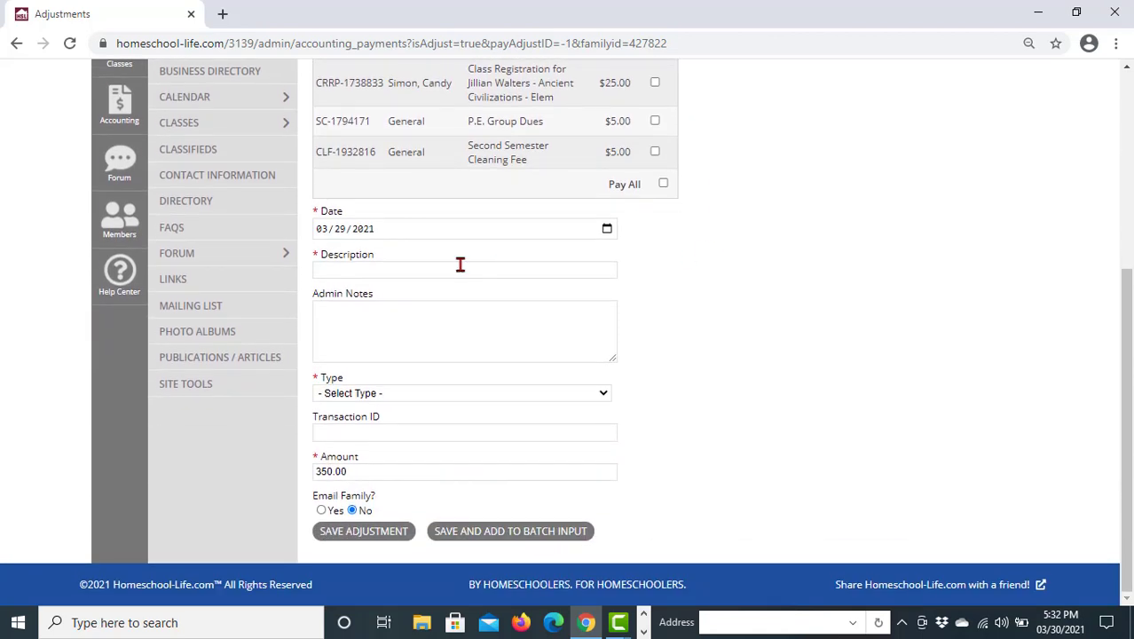
left_click(459, 266)
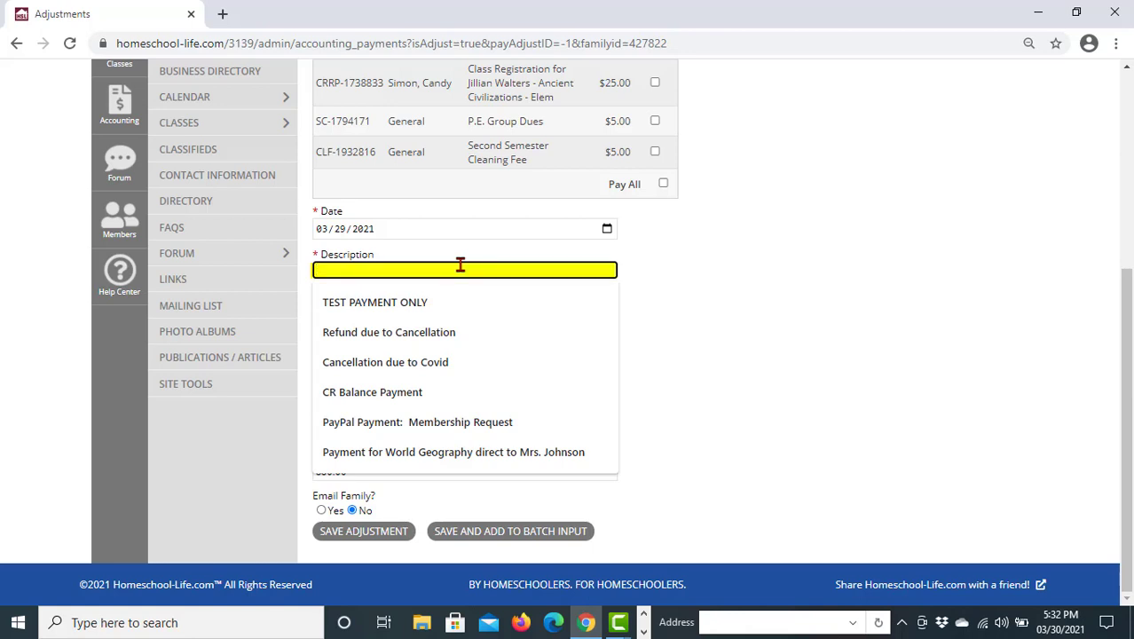
type("Credit de")
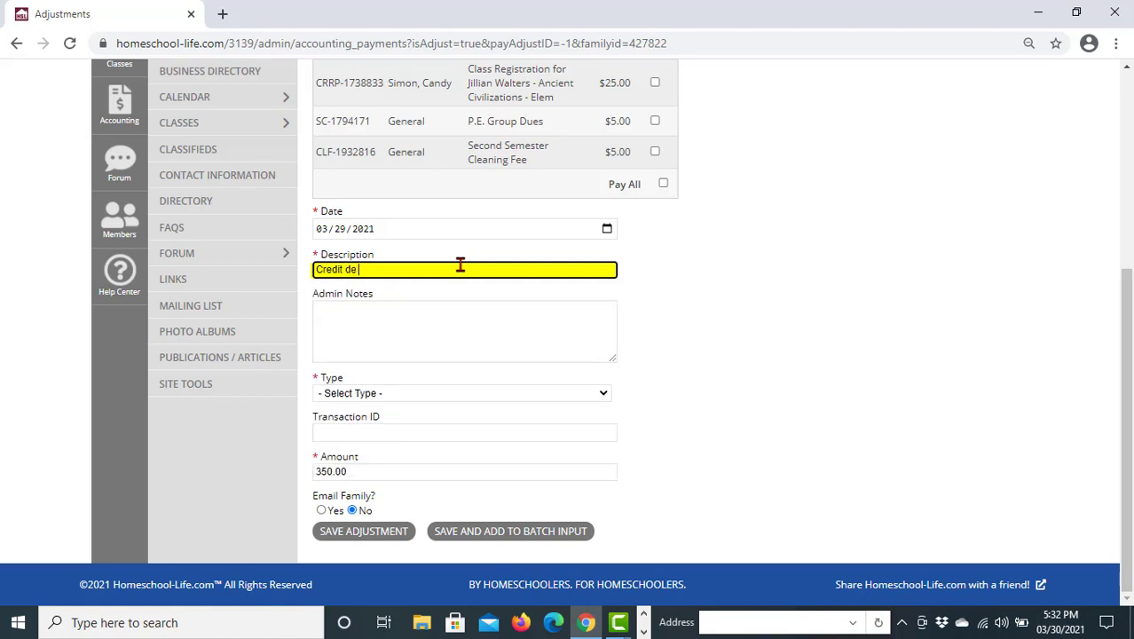
key("BackSpace")
type("ue to")
type(" Cl")
type("hild of")
type(" Teacher")
left_click(565, 366)
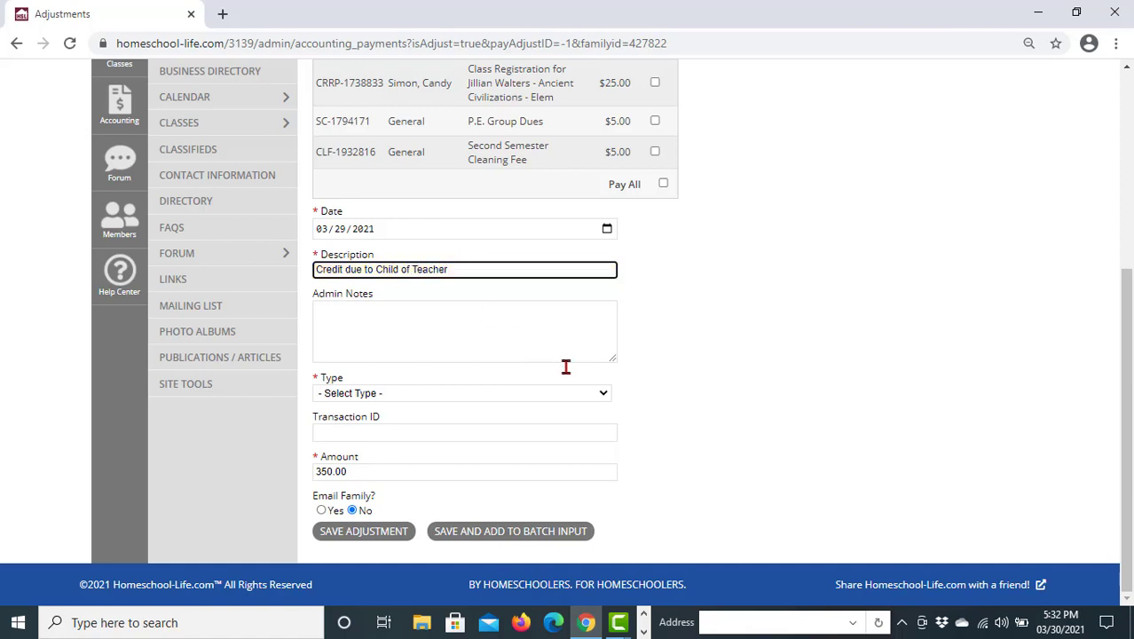
Set the adjustment type to Child of Teacher and save the adjustment
left_click(603, 395)
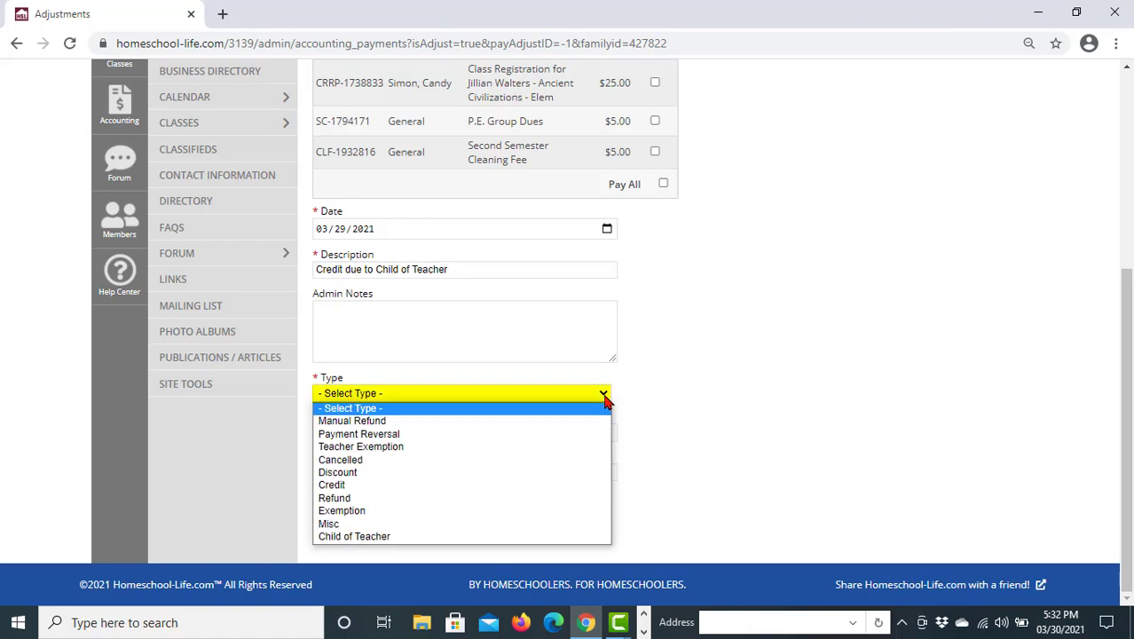
left_click(575, 537)
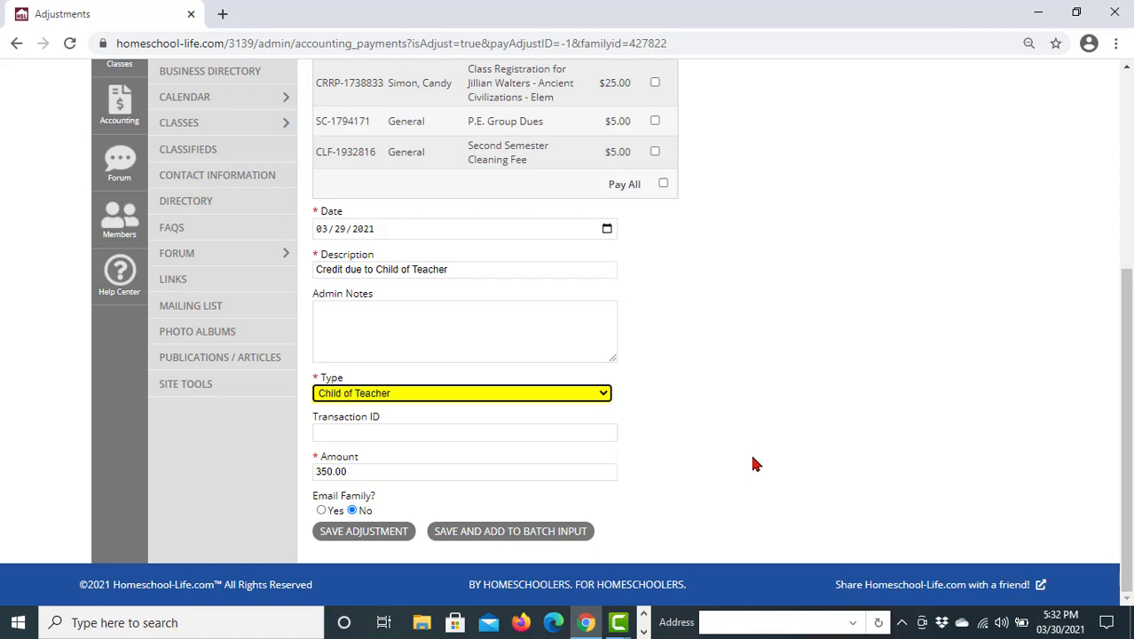
left_click(369, 532)
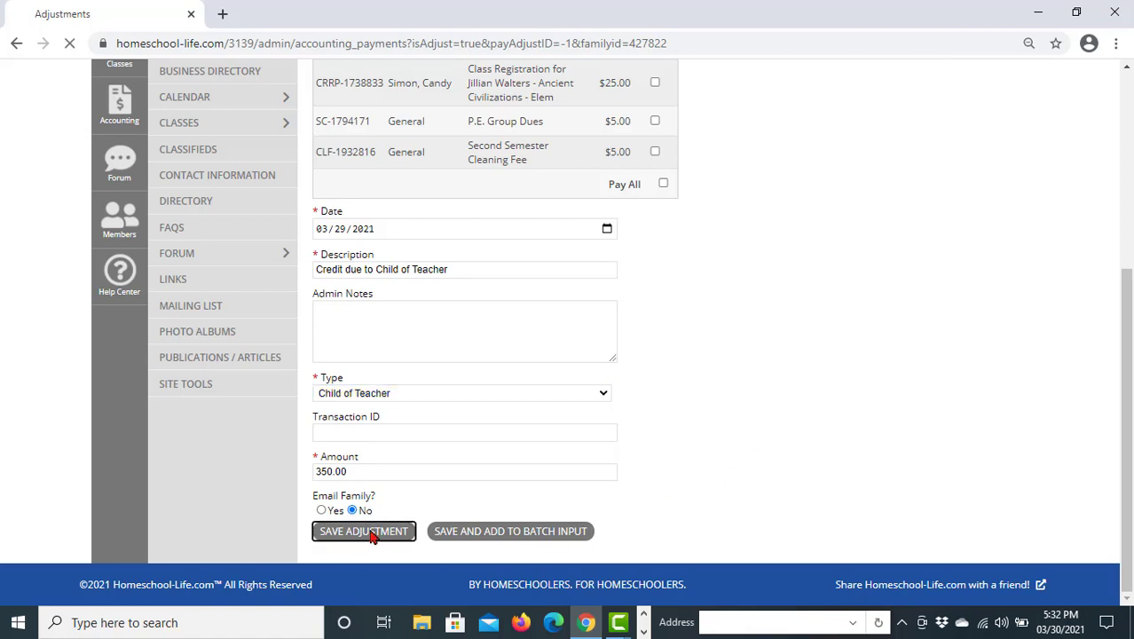
left_click(714, 140)
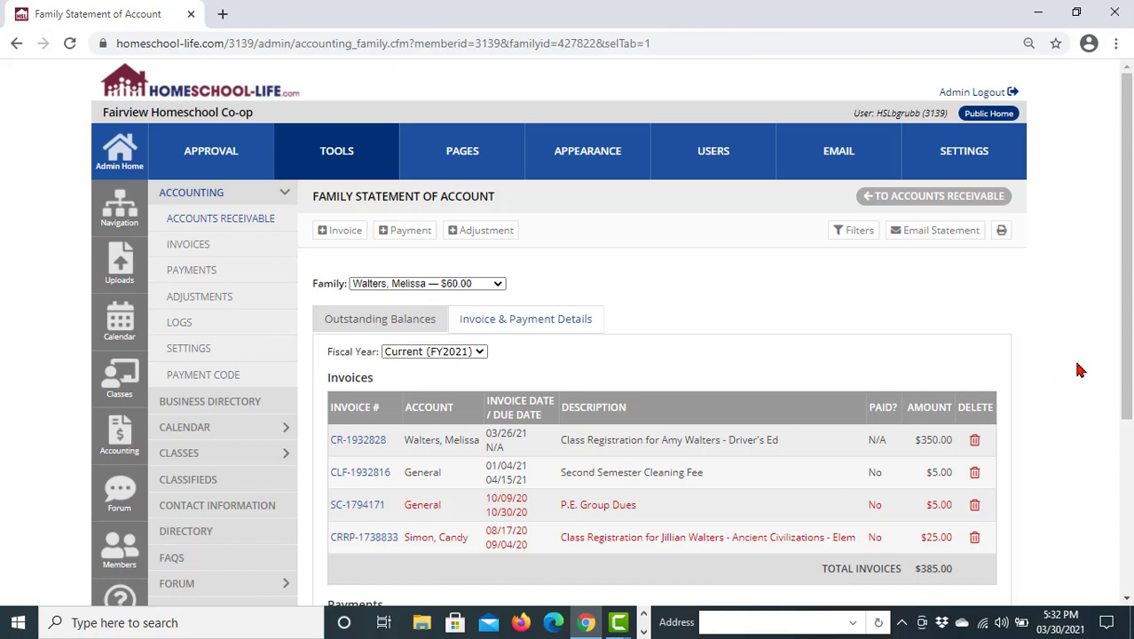
Check the new credit among the adjustments on the family's statement and review the outstanding balances per account
scroll(1079, 370, "down", 5)
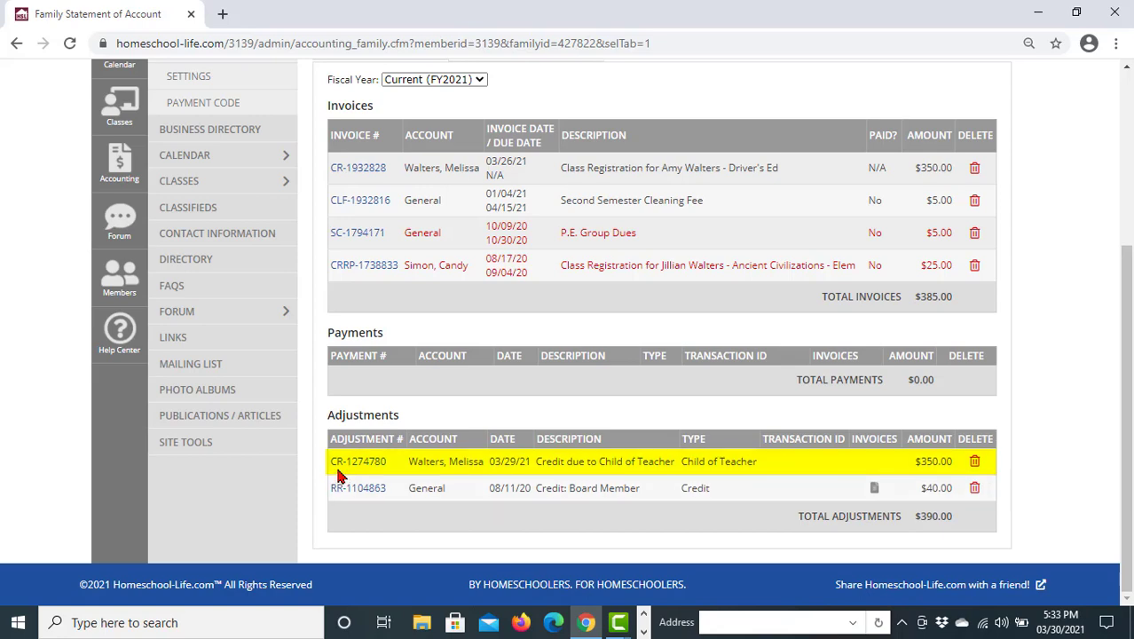
scroll(1097, 458, "up", 2)
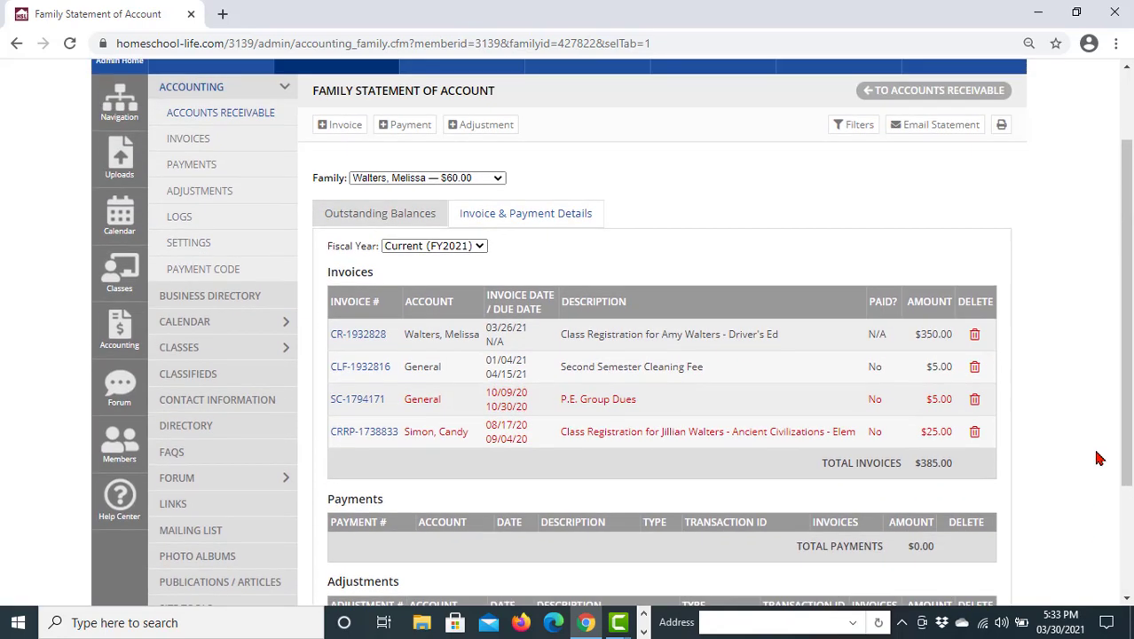
left_click(393, 215)
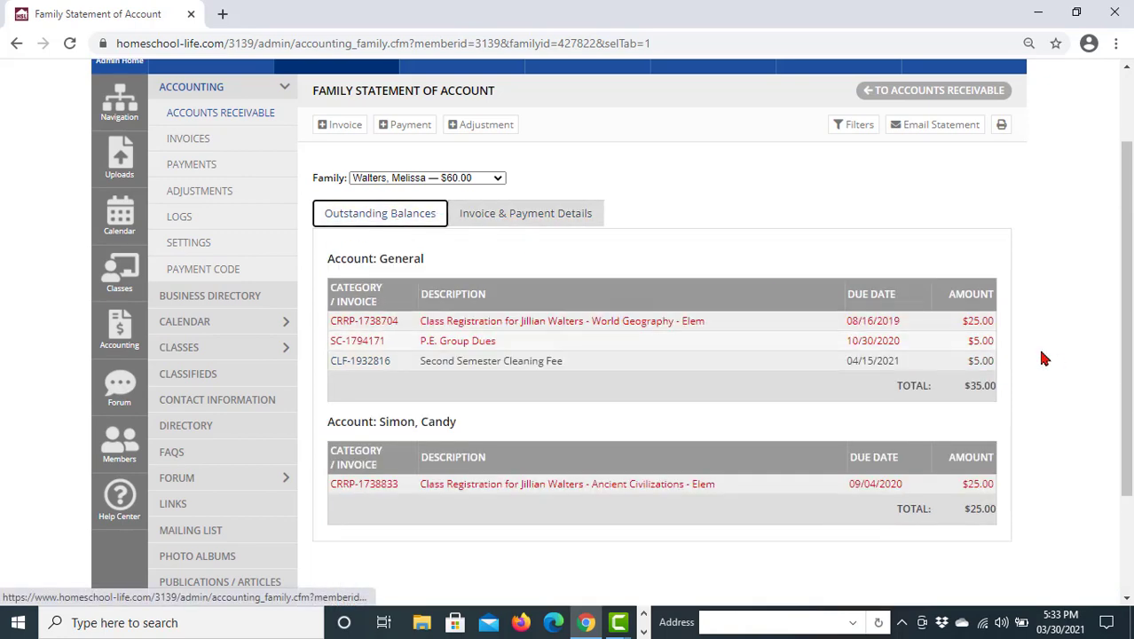
scroll(1060, 361, "down", 2)
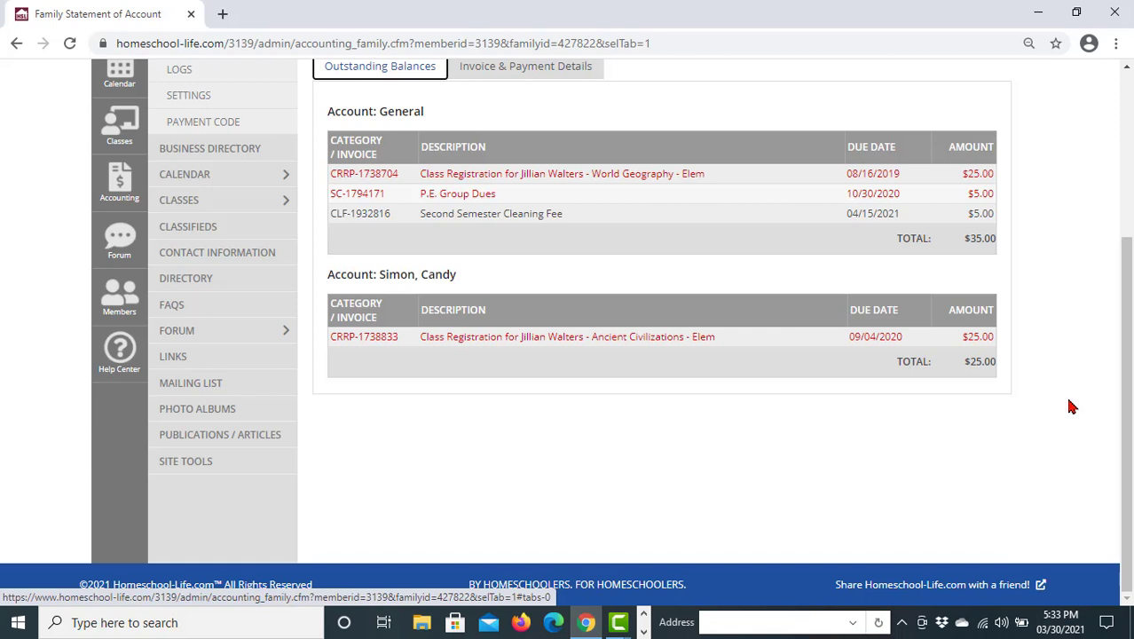
scroll(1070, 406, "up", 1)
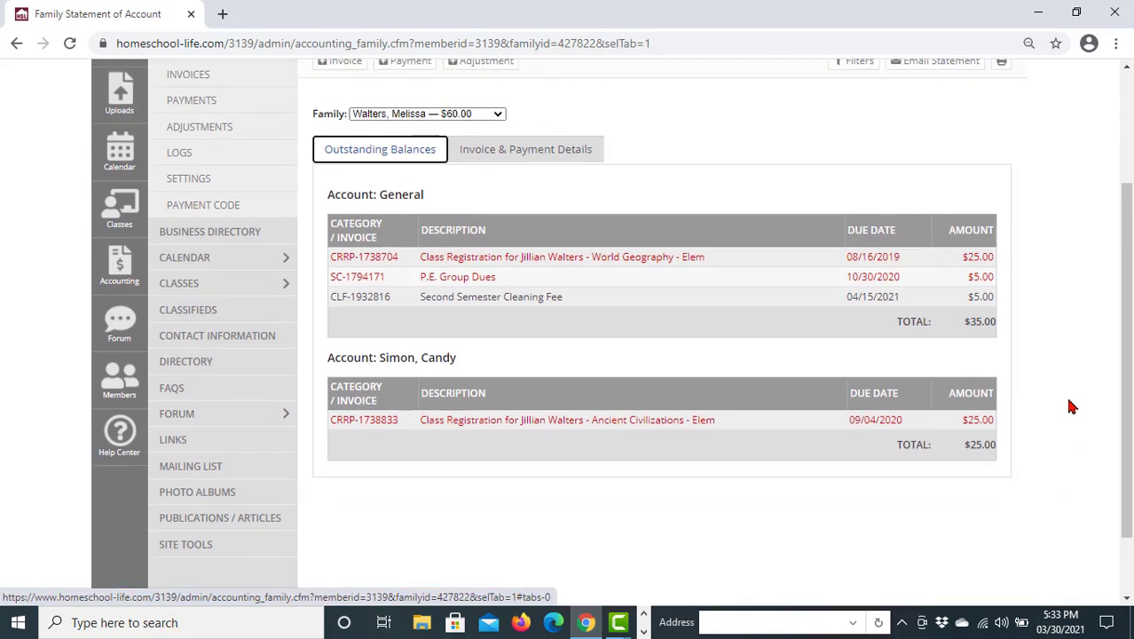
scroll(1070, 406, "up", 1)
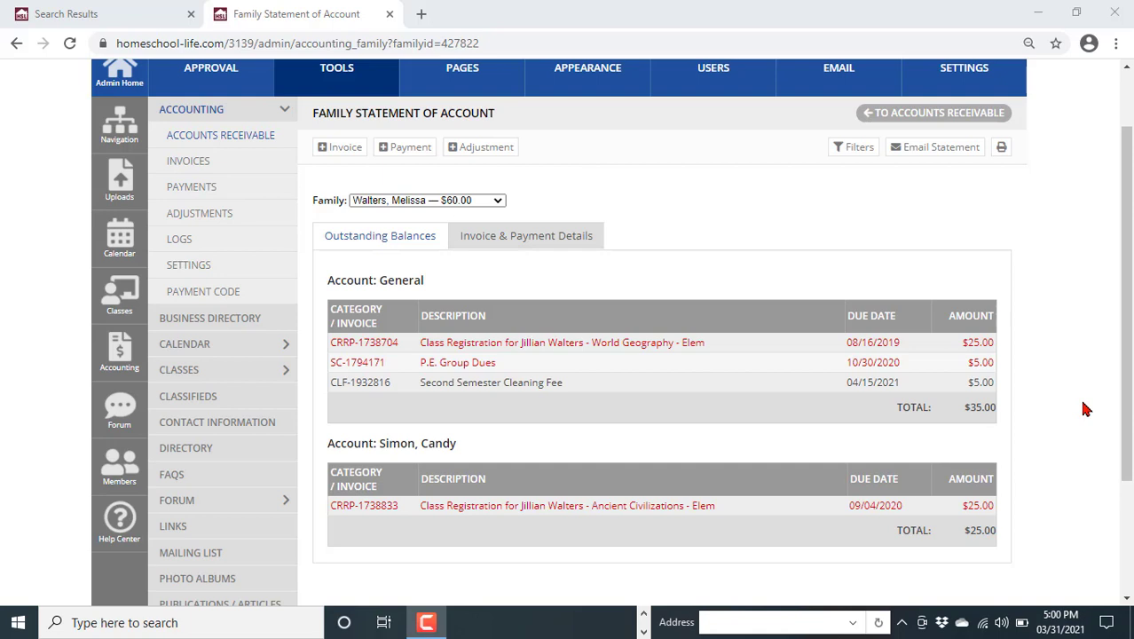
Switch to the statement of the family with the ($40.00) balance and review its outstanding balances, invoices, payments and adjustments
left_click(498, 201)
left_click(483, 379)
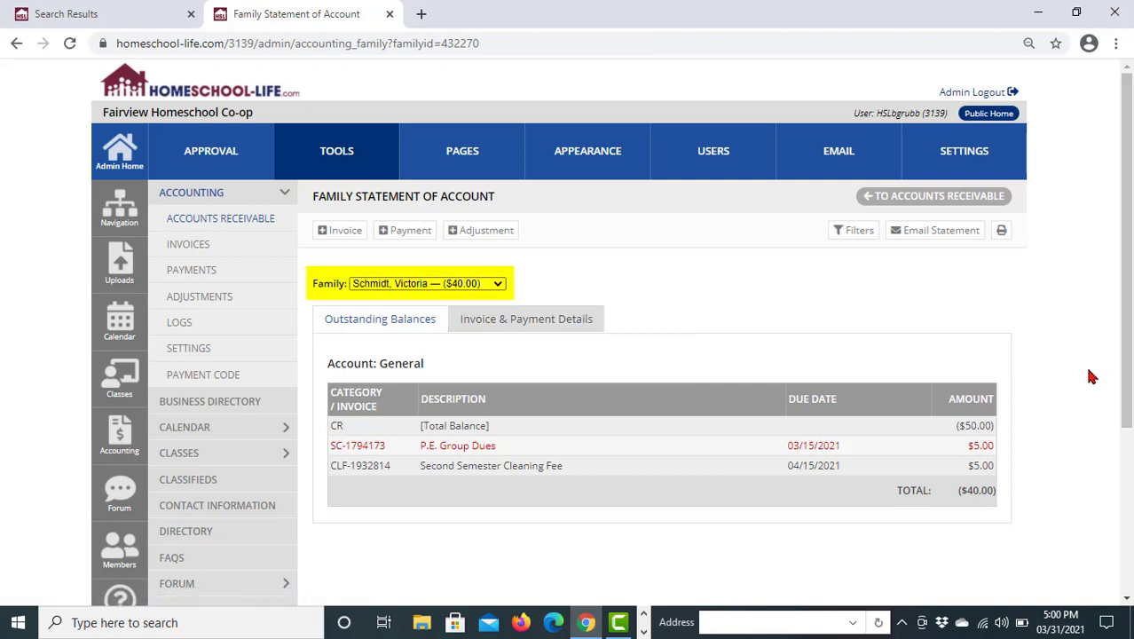
scroll(1092, 376, "down", 2)
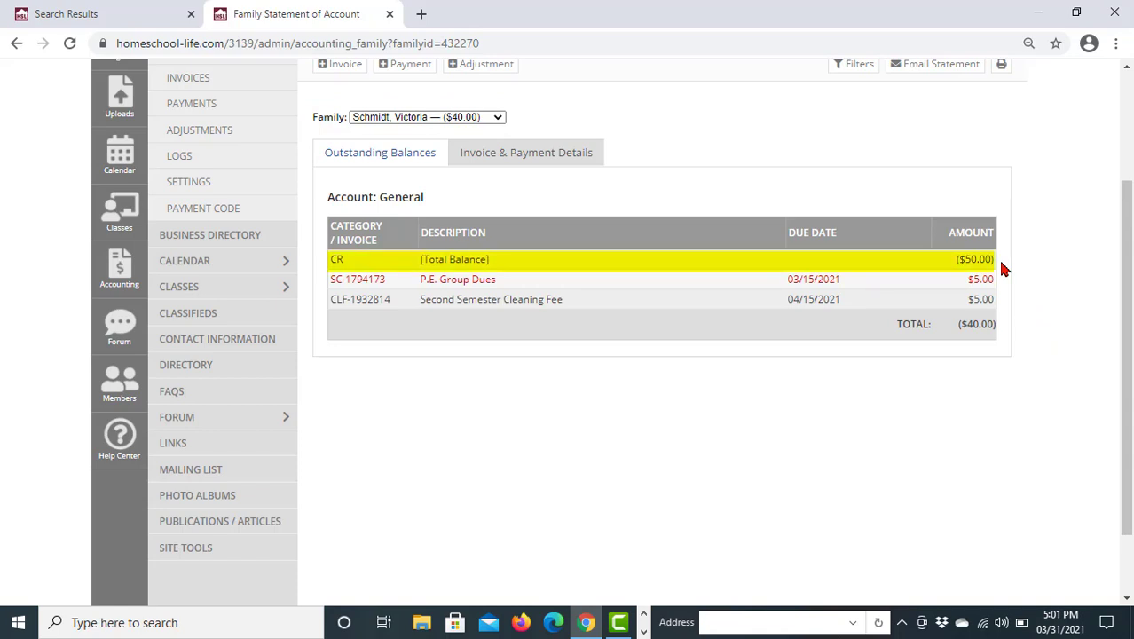
left_click(580, 153)
scroll(1093, 222, "down", 2)
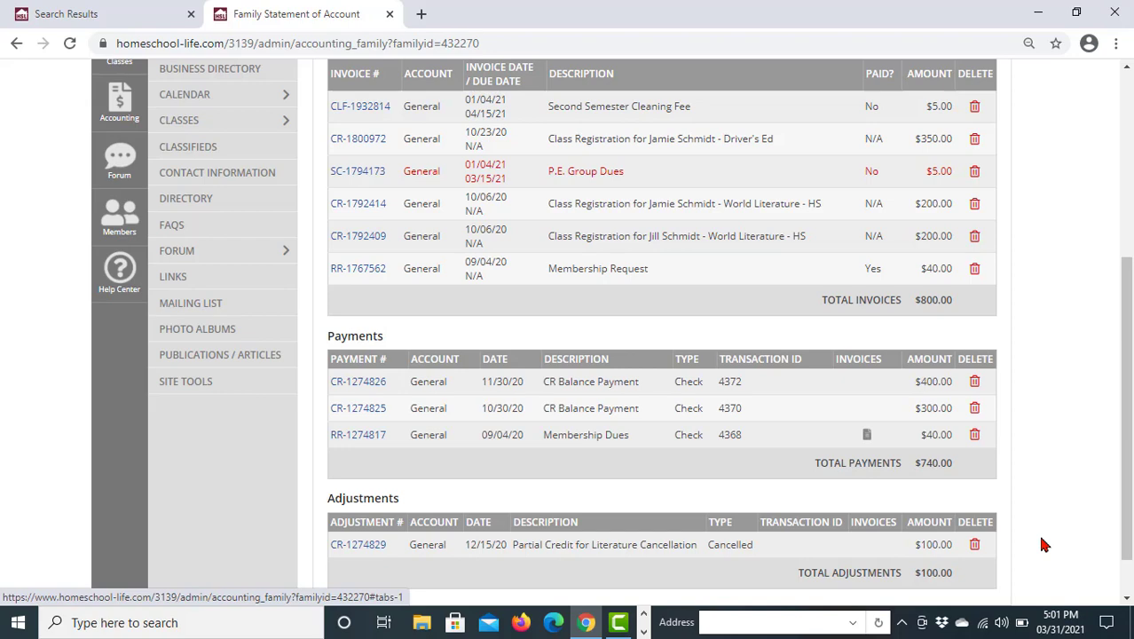
Filter the family's statement by category CR and examine the invoice, payment and adjustment totals
scroll(1042, 542, "up", 4)
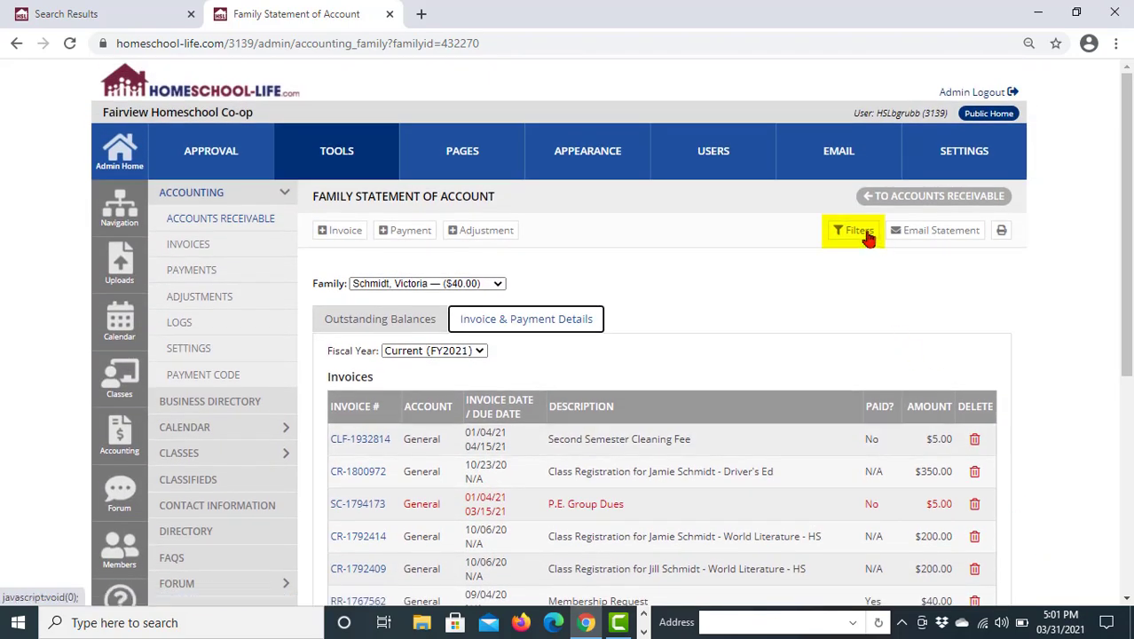
left_click(856, 231)
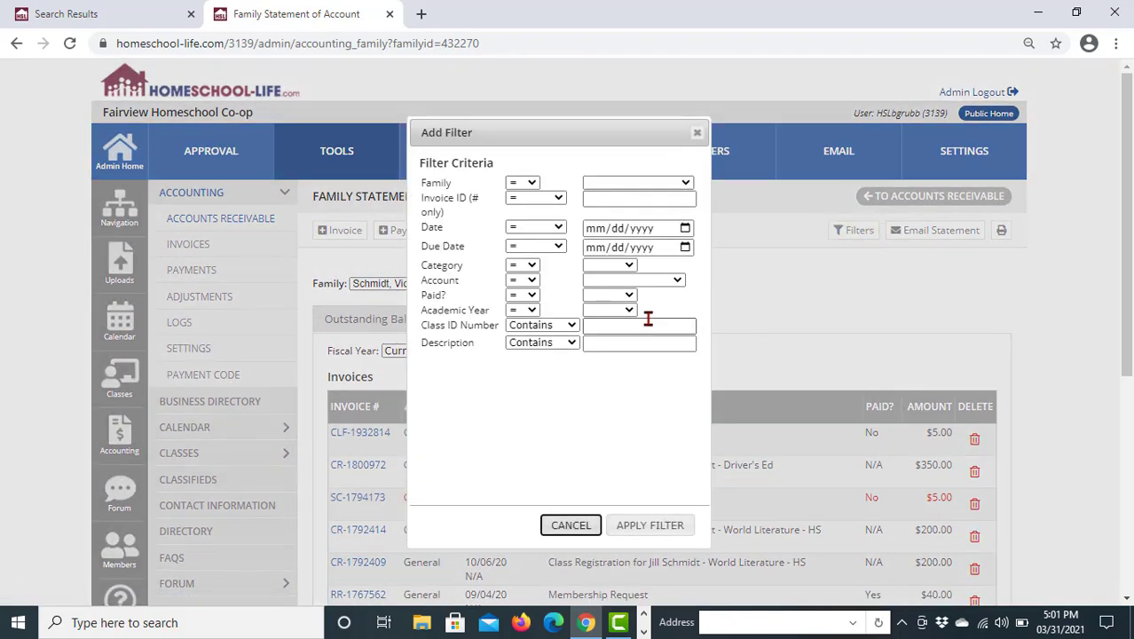
left_click(628, 266)
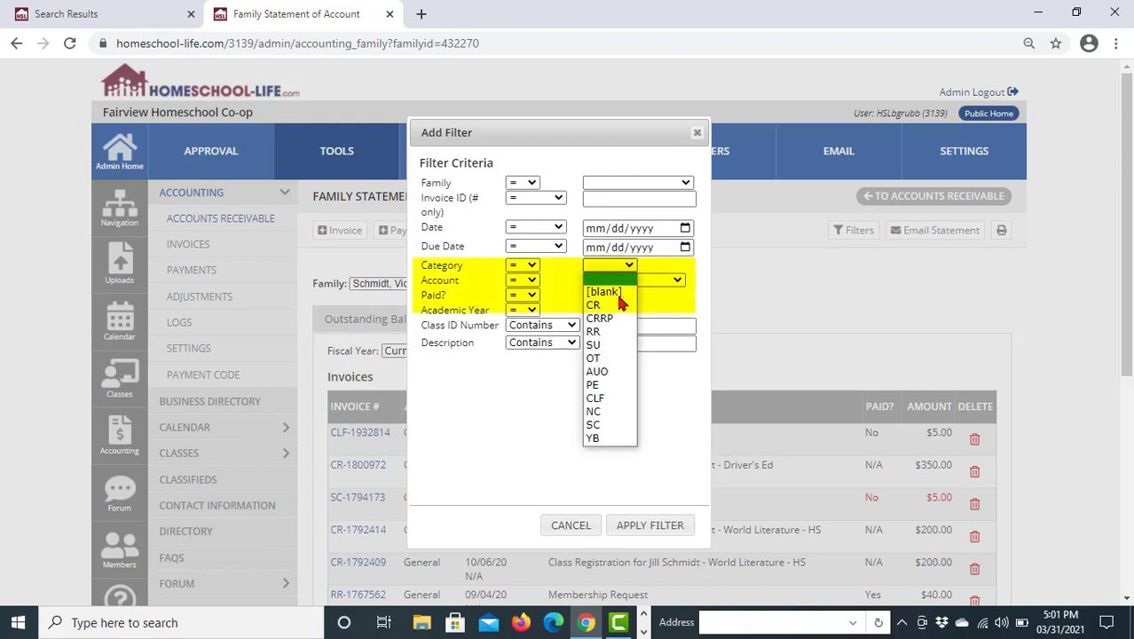
left_click(595, 305)
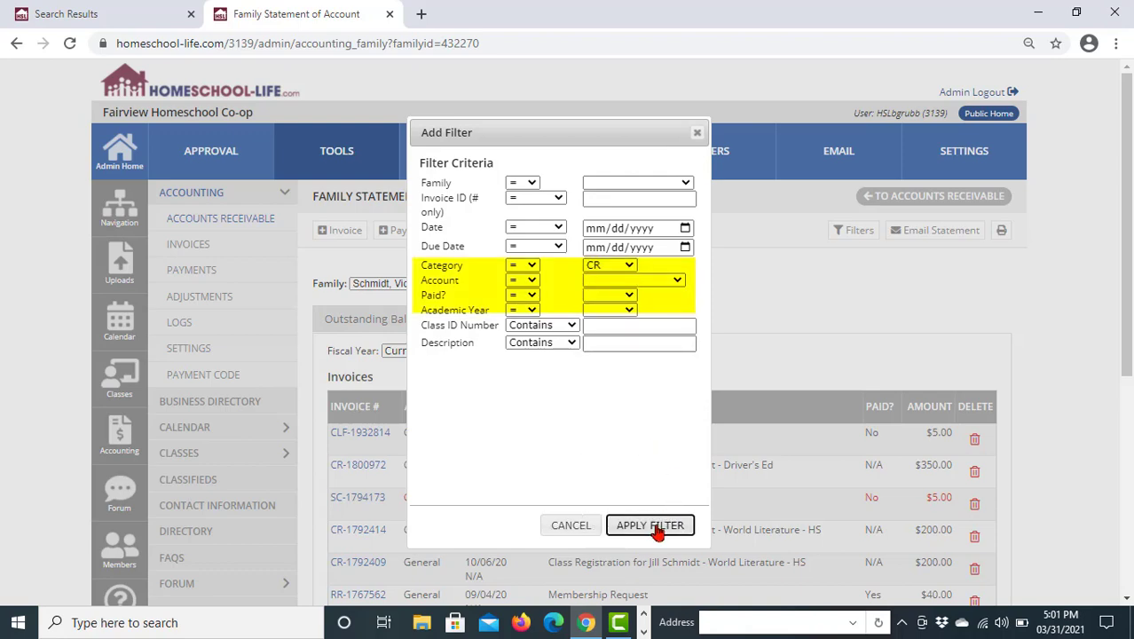
left_click(657, 530)
scroll(1073, 380, "down", 2)
scroll(1084, 381, "down", 1)
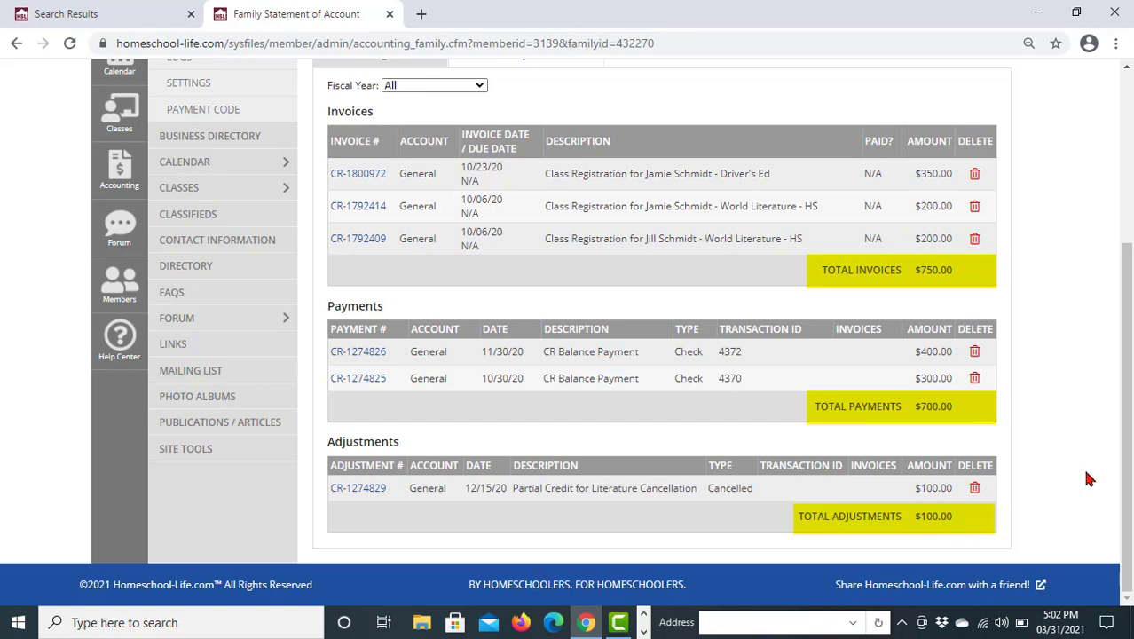
Remove the category filter from the statement and review the family's outstanding balances
scroll(1089, 473, "up", 3)
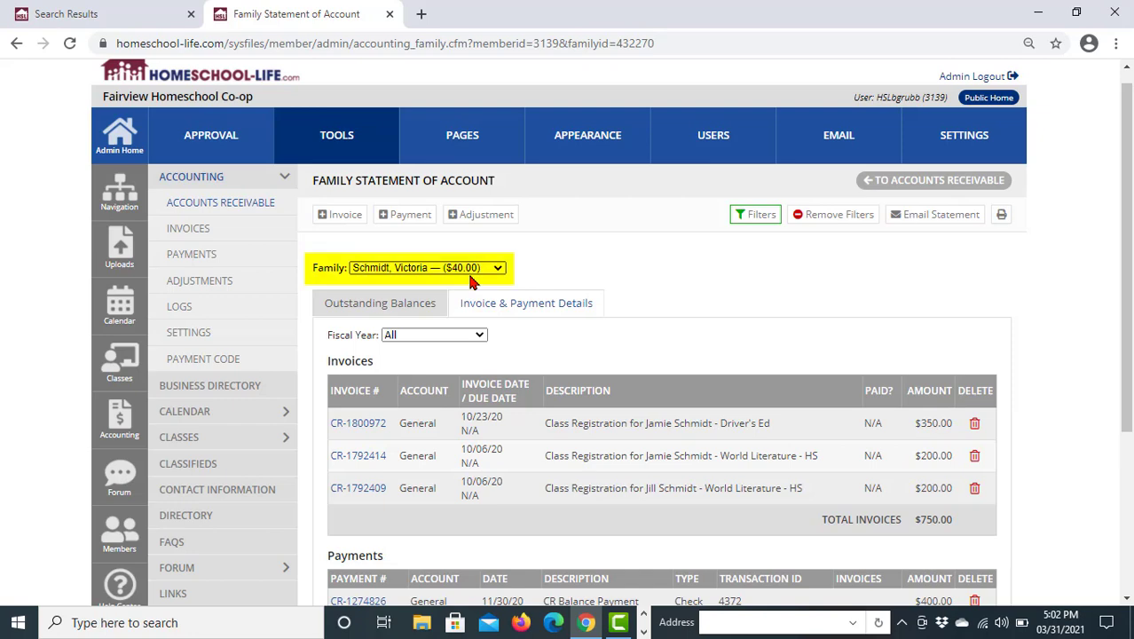
left_click(373, 304)
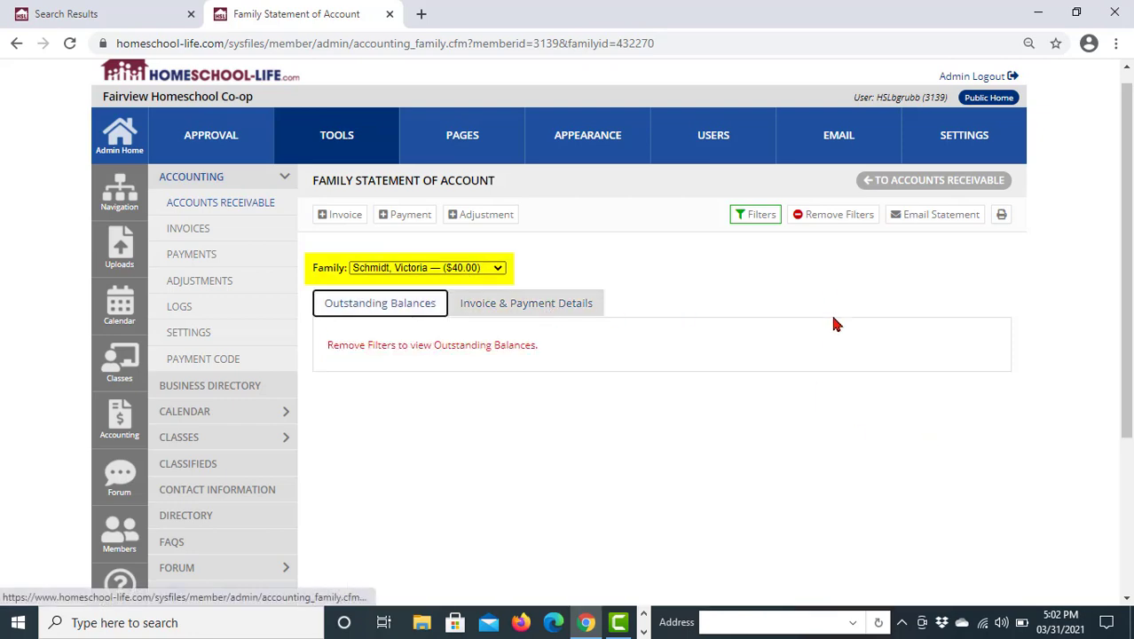
left_click(805, 216)
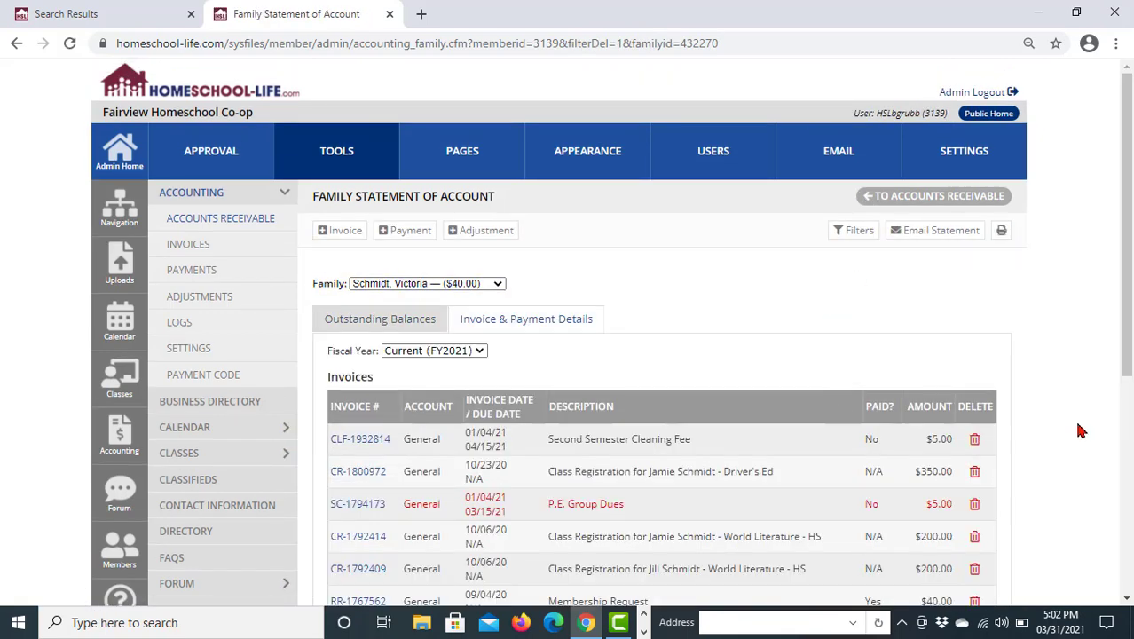
left_click(430, 320)
scroll(1091, 405, "down", 2)
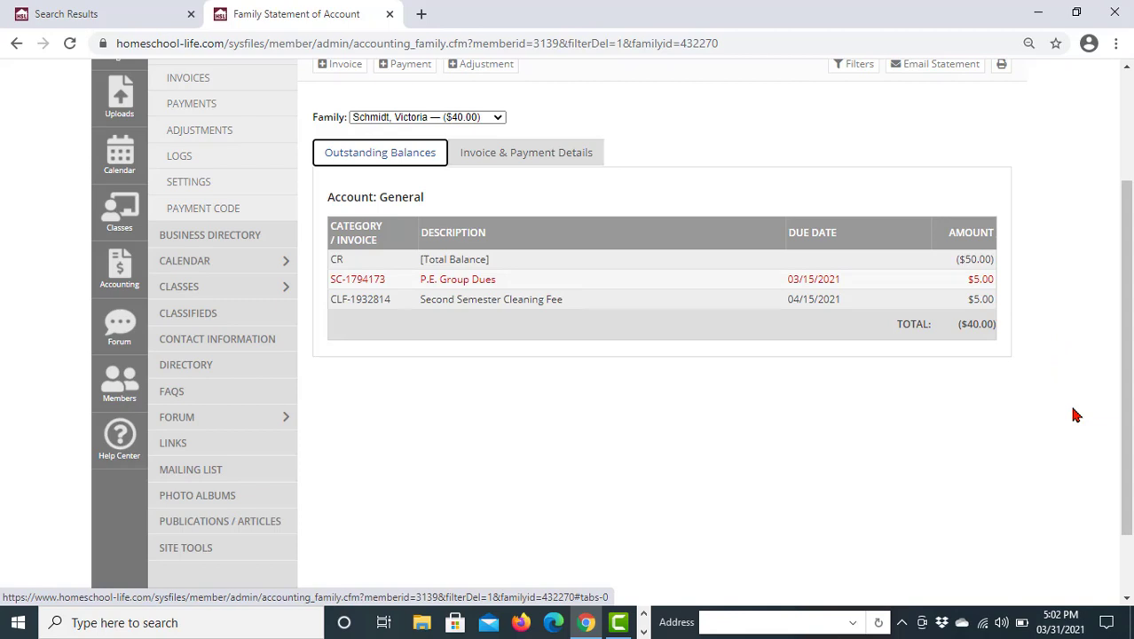
Start a new adjustment for this family and apply -10.00 to the CR total balance
scroll(569, 169, "up", 1)
scroll(568, 169, "up", 2)
left_click(495, 232)
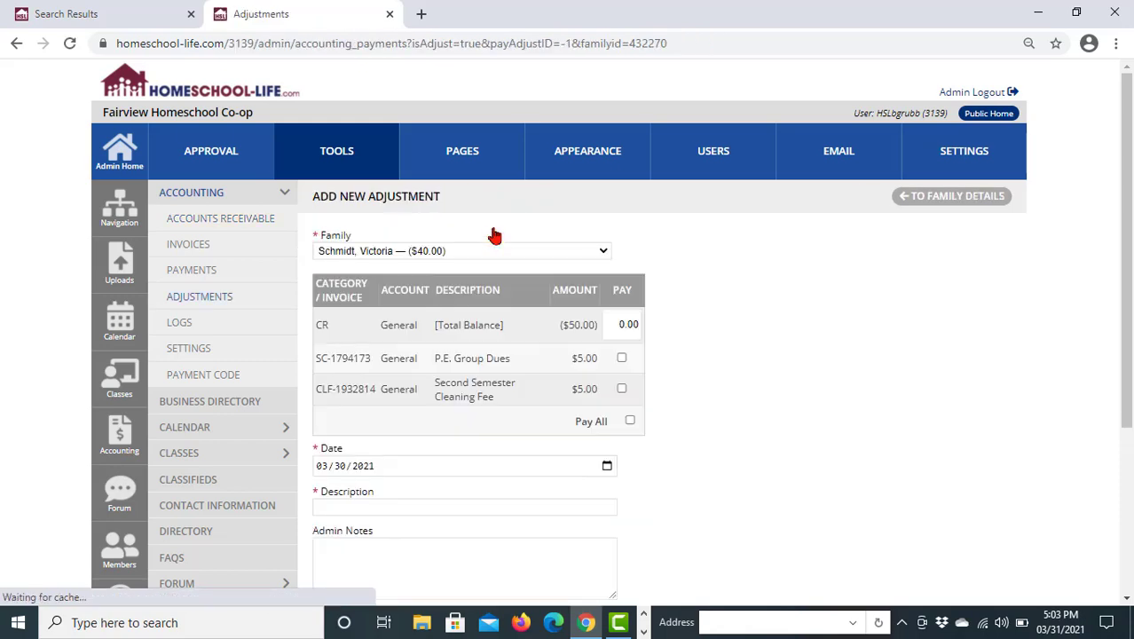
scroll(823, 349, "down", 2)
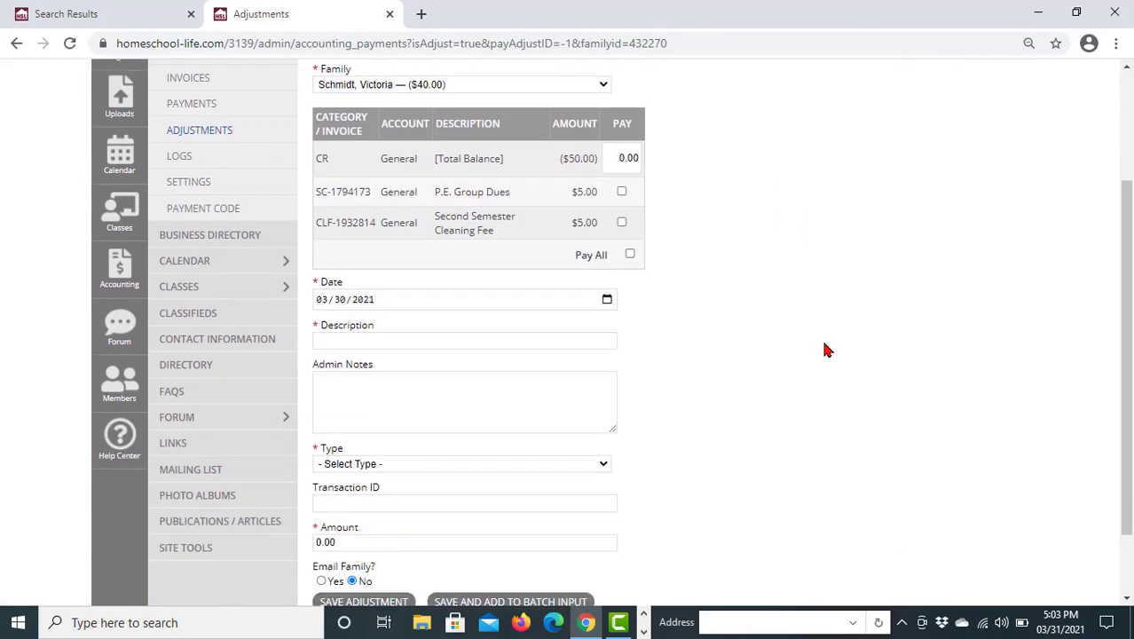
left_click(620, 157)
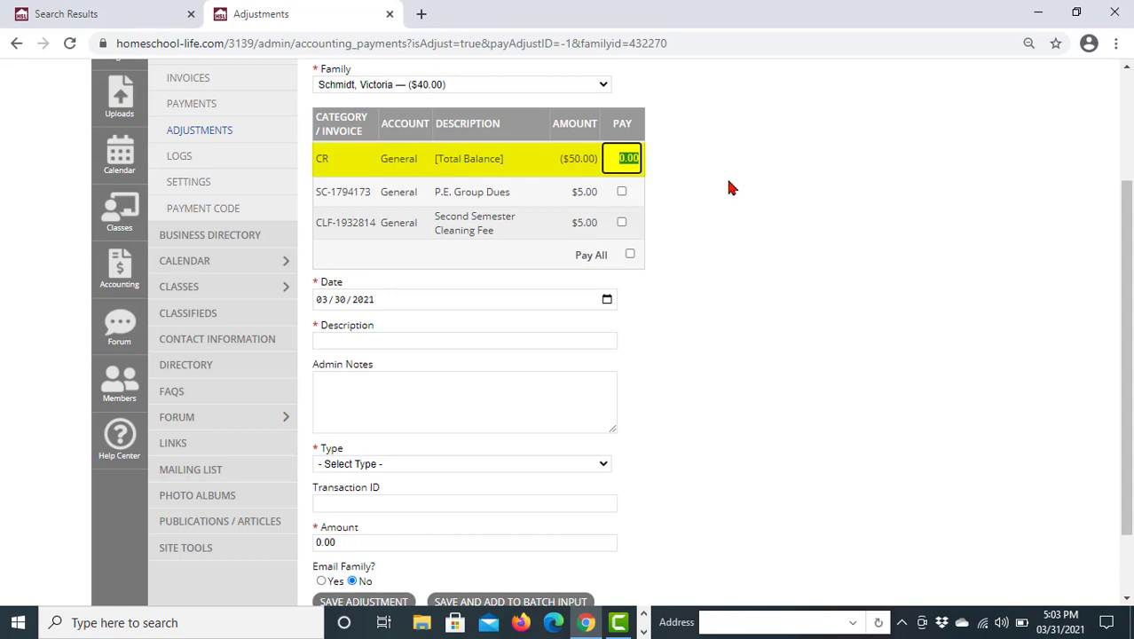
key("BackSpace")
type("-10.00")
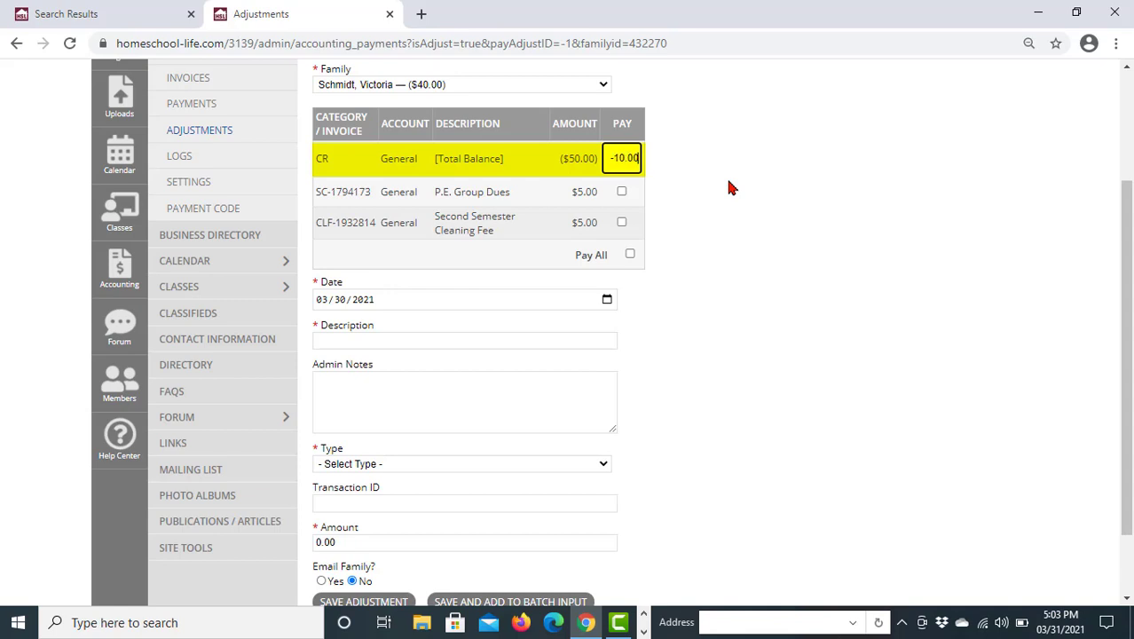
Include the P.E. Group Dues and Second Semester Cleaning Fee invoices in the adjustment and check its total amount
left_click(622, 191)
left_click(621, 223)
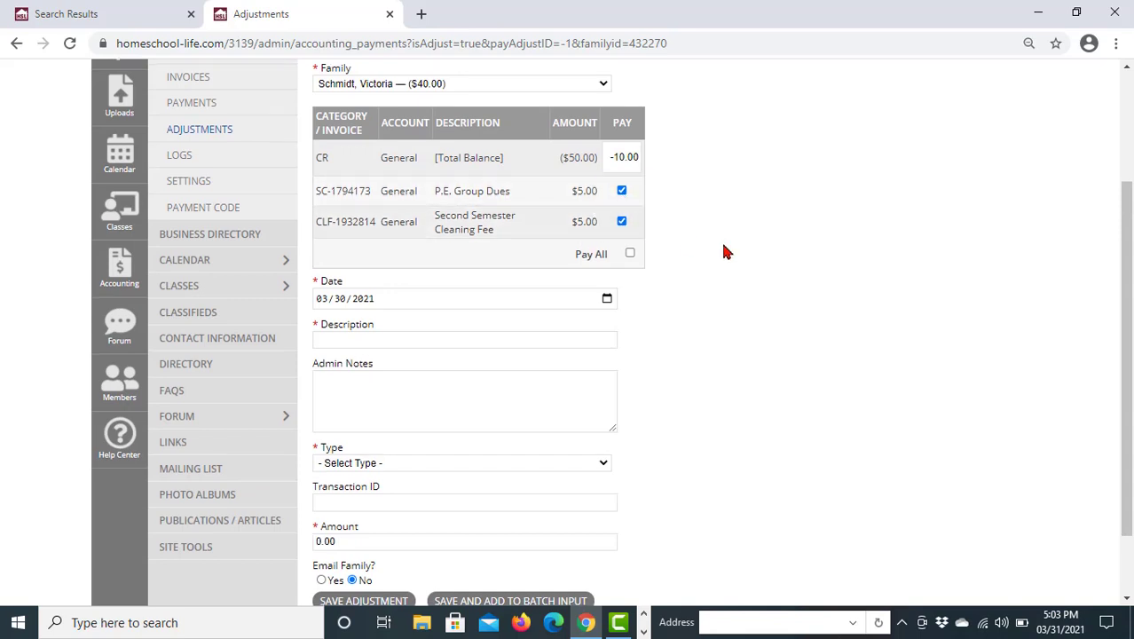
scroll(729, 251, "down", 2)
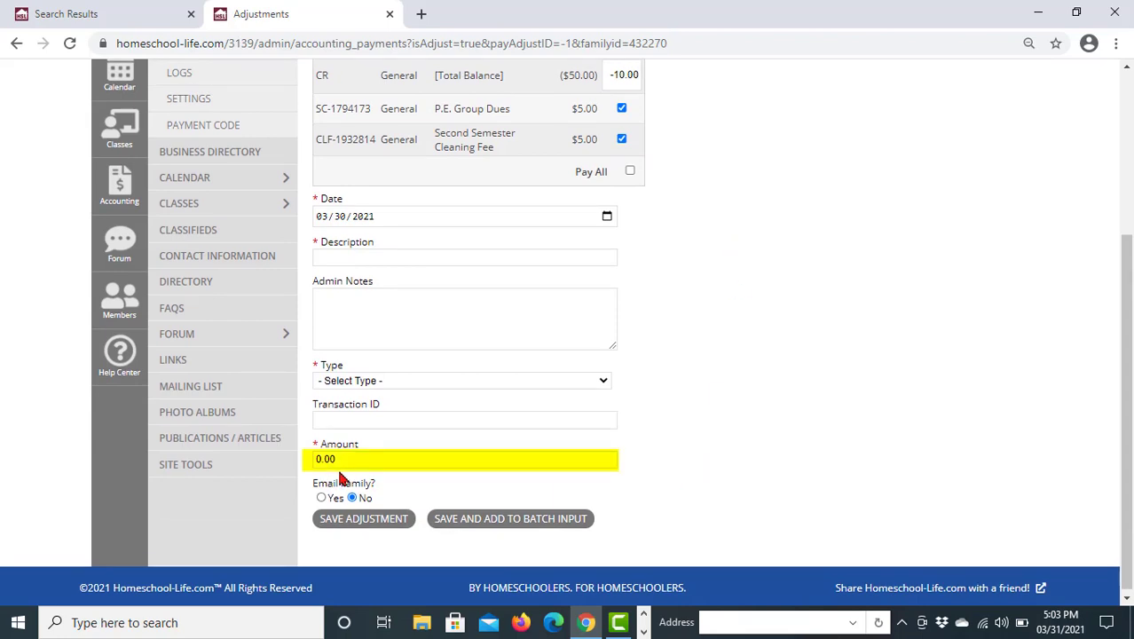
scroll(733, 465, "up", 4)
scroll(733, 467, "down", 2)
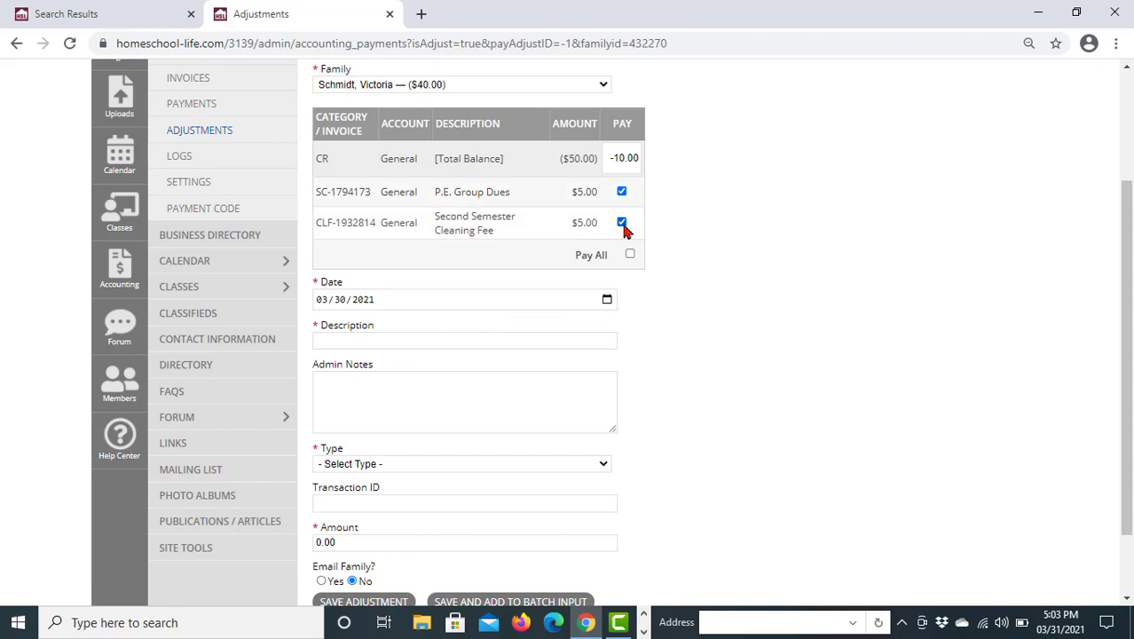
Enter "Credit from Class Cancellation to P.E. and Cleaning Fee" as the adjustment's description
left_click(402, 340)
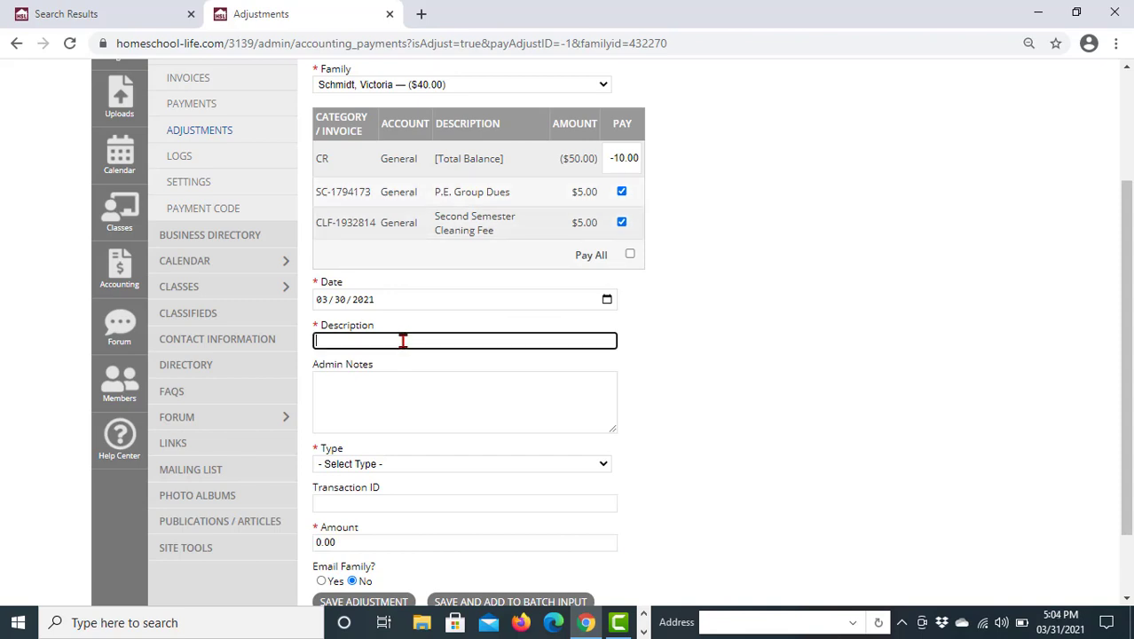
type("Credit from ")
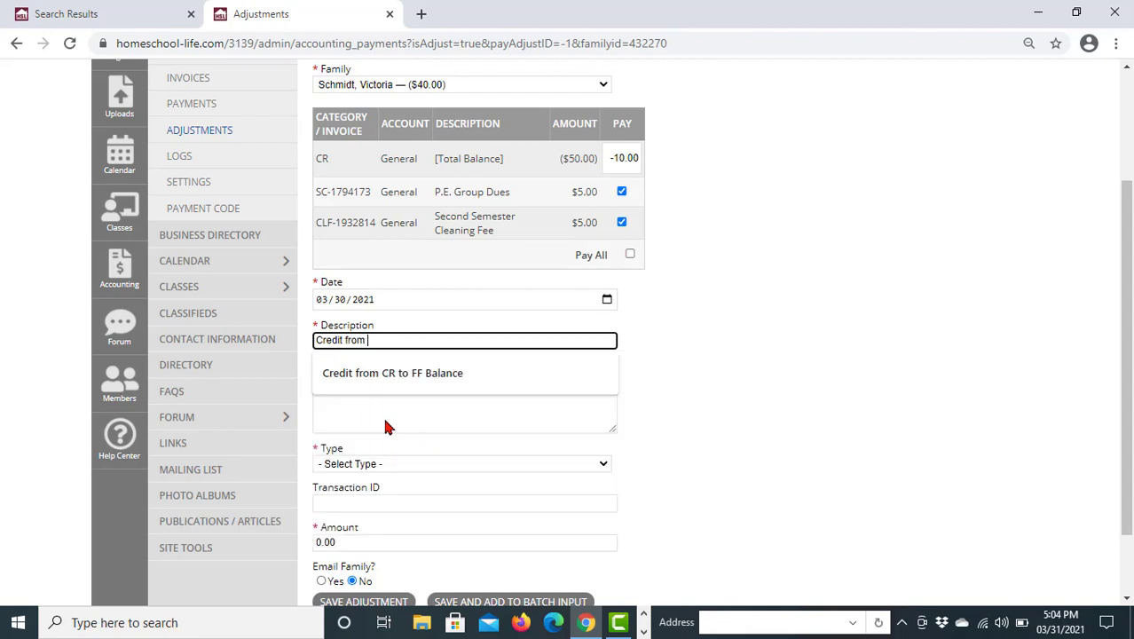
type("Class Cancellation to P.E. and Cleaning Fee")
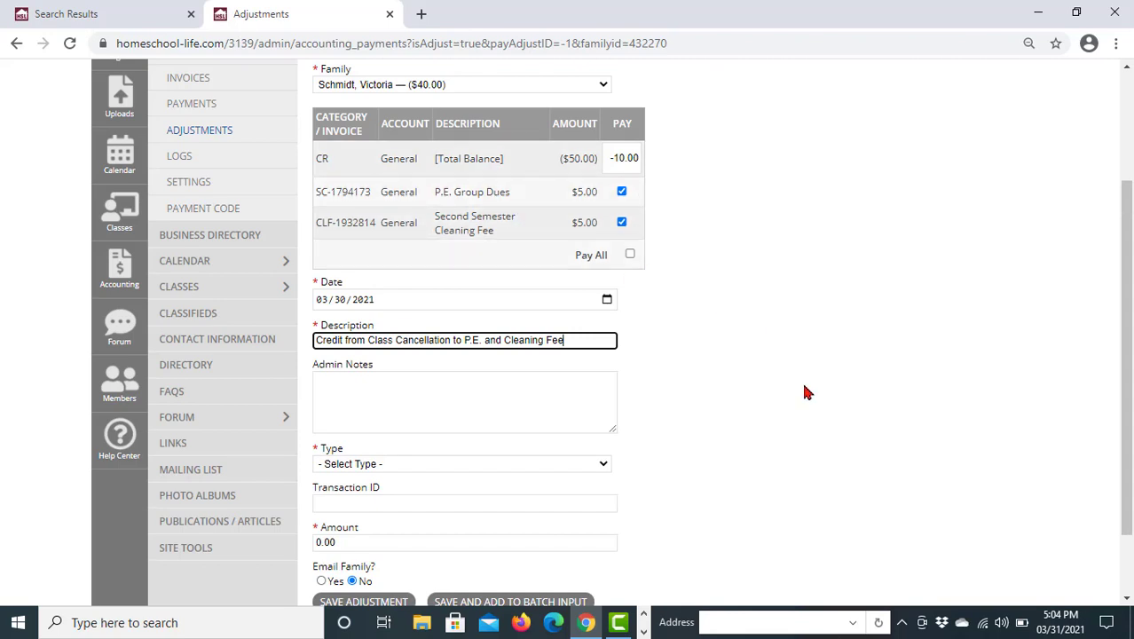
Set the adjustment's type to Credit and save the adjustment
scroll(780, 388, "down", 1)
left_click(606, 381)
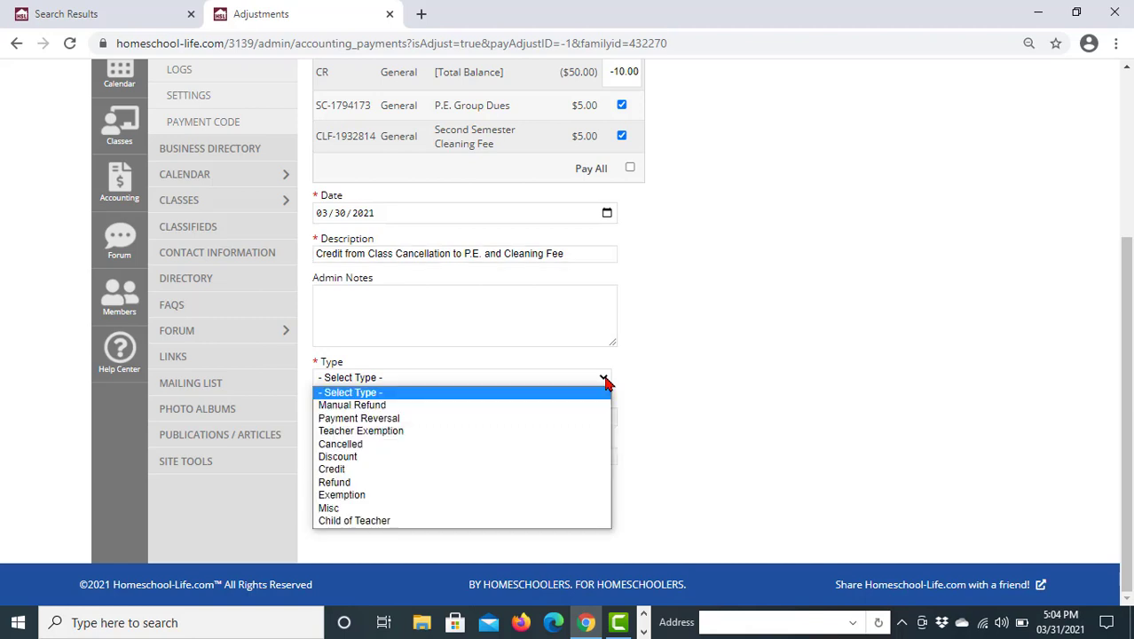
left_click(576, 468)
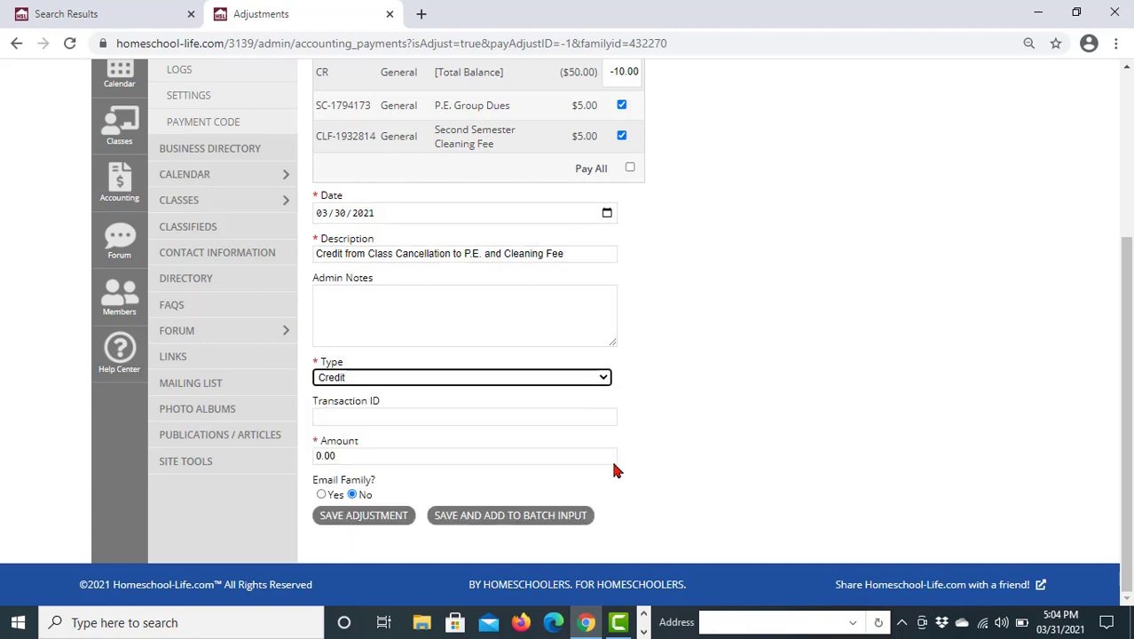
left_click(390, 515)
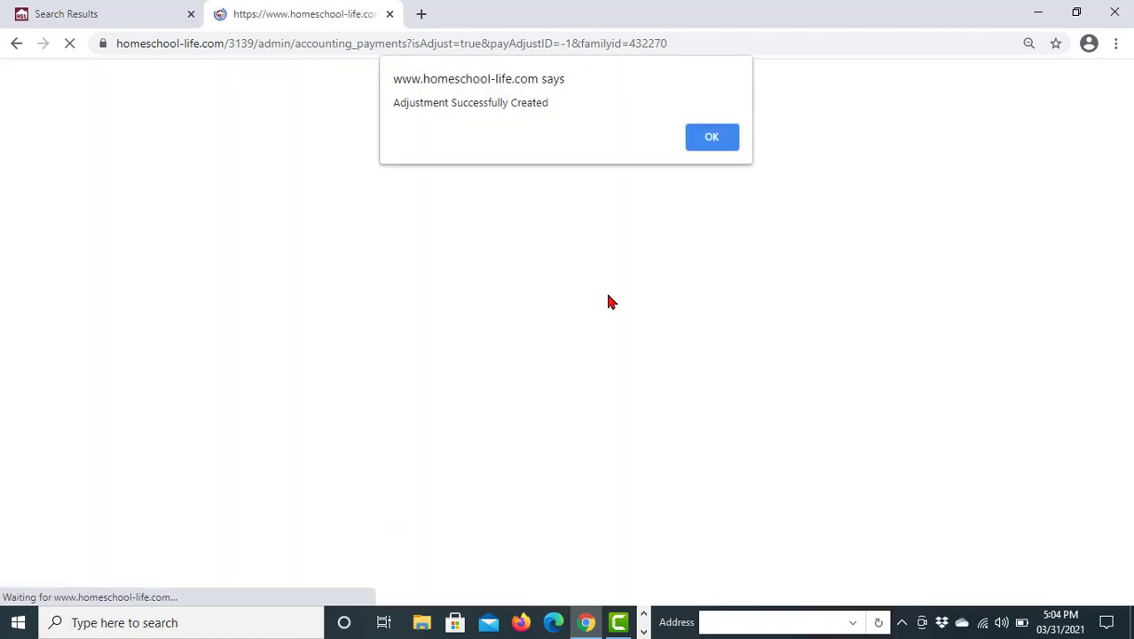
left_click(712, 139)
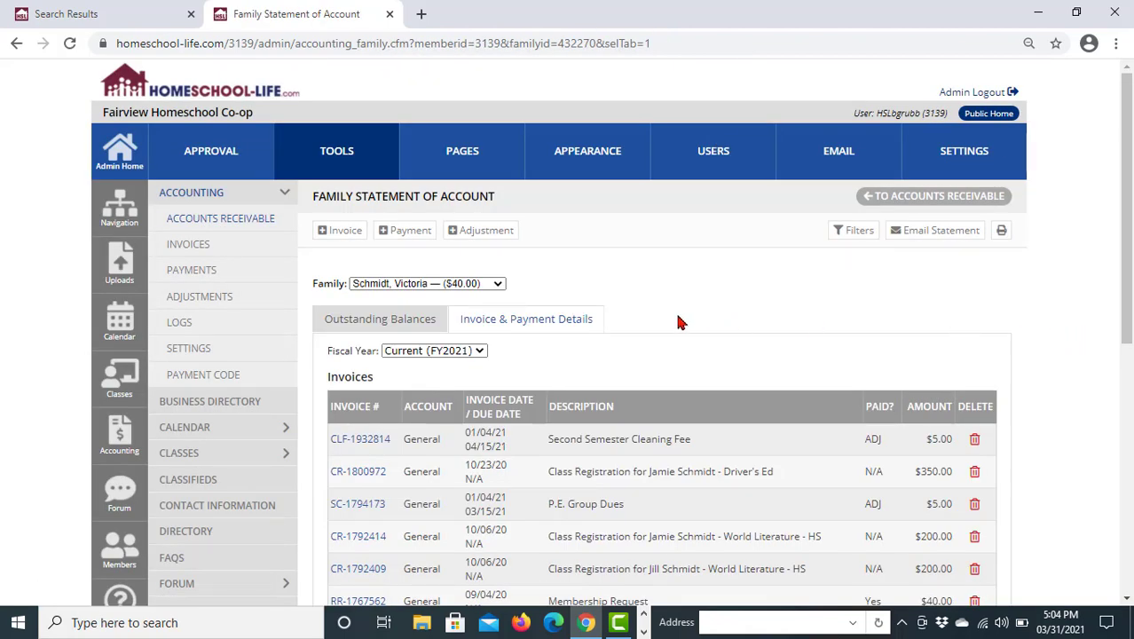
Review the family's outstanding balances and examine the invoices, payments and adjustments listed on the statement
left_click(392, 319)
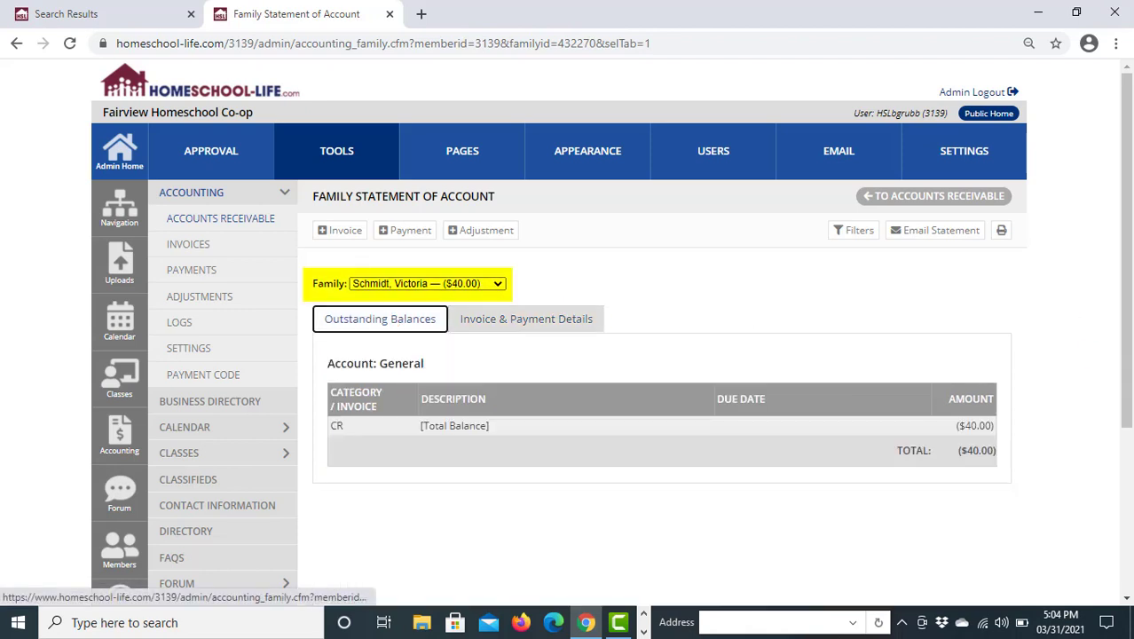
scroll(1089, 352, "down", 1)
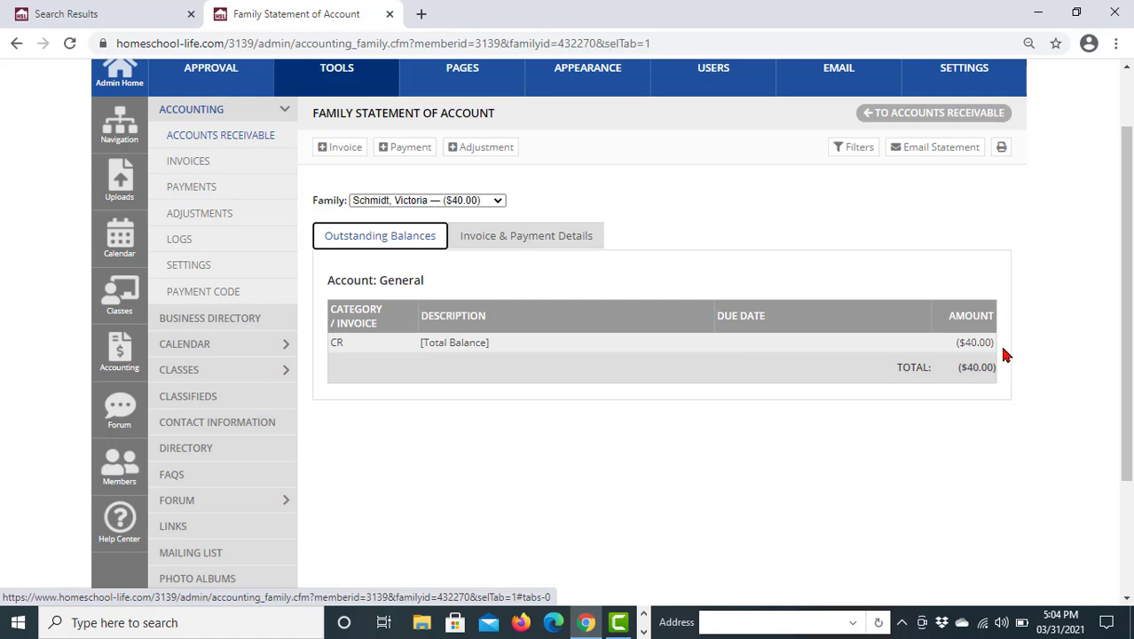
left_click(559, 238)
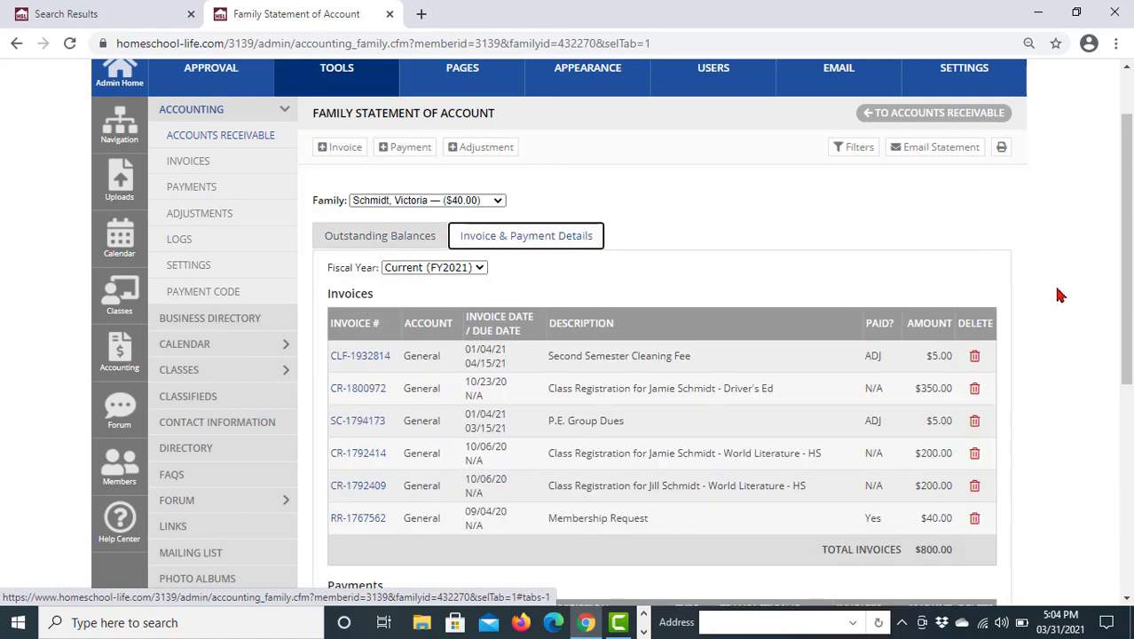
scroll(1079, 303, "down", 2)
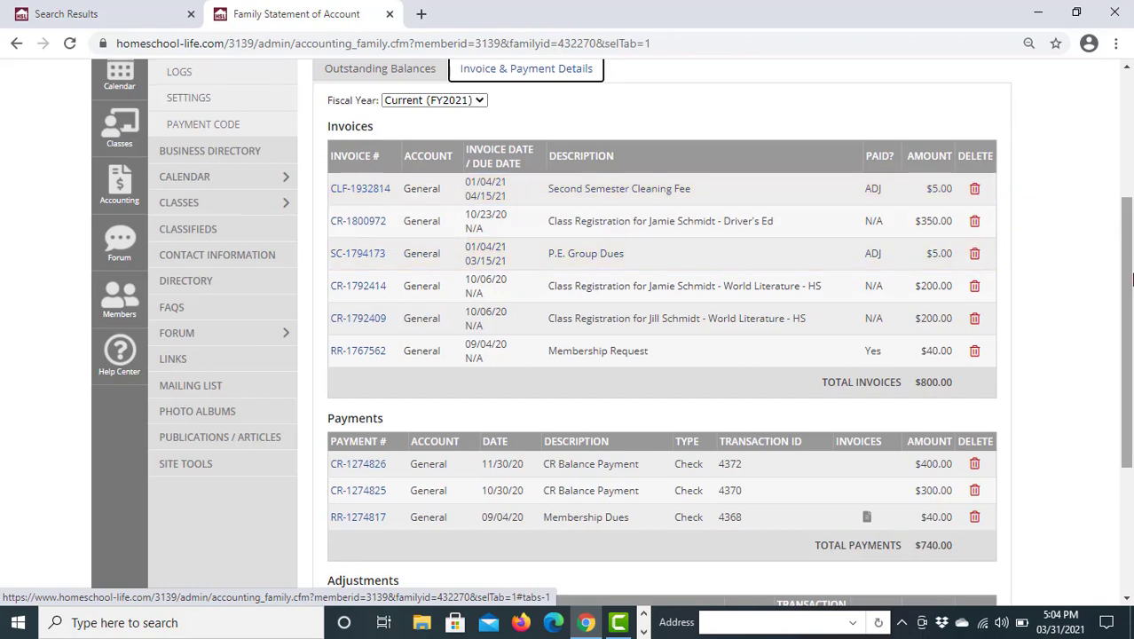
scroll(1122, 295, "down", 3)
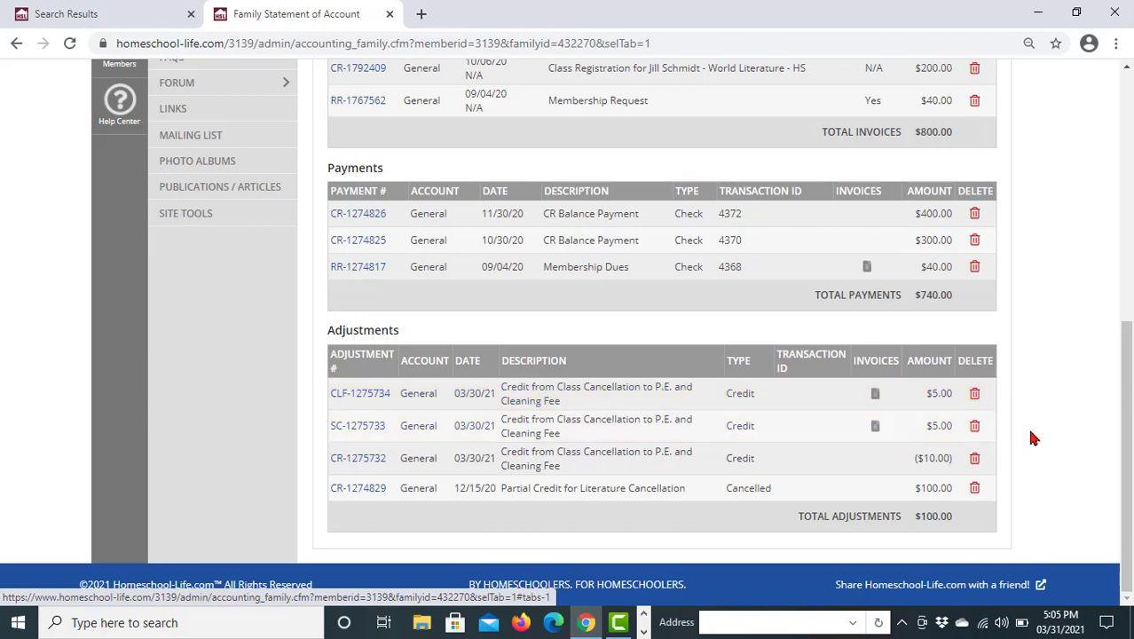
scroll(1055, 433, "up", 5)
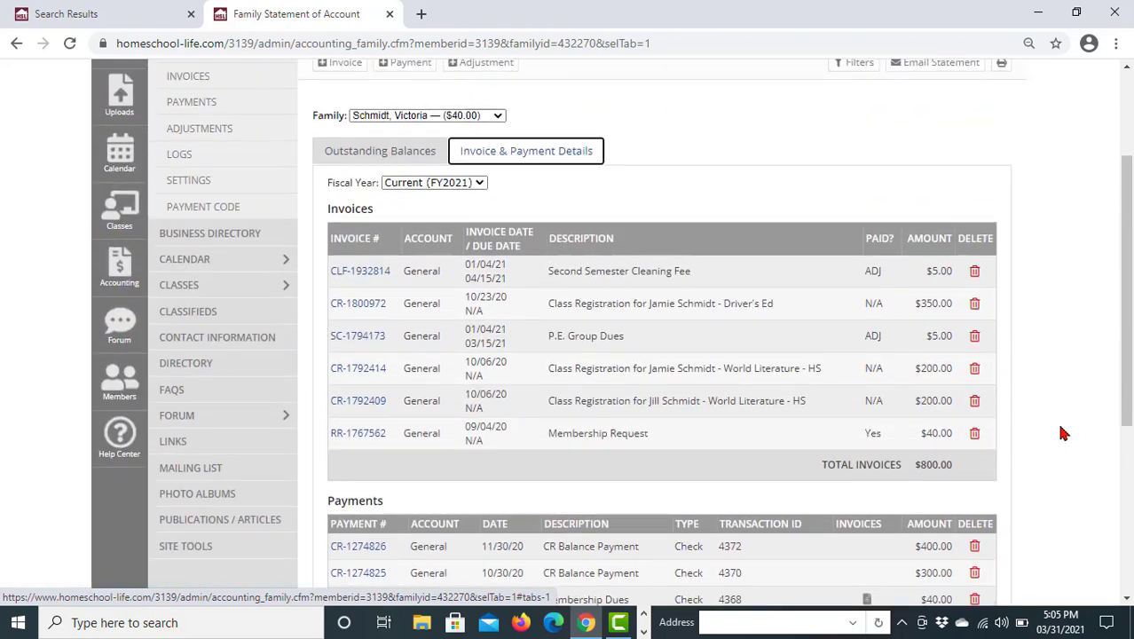
scroll(1063, 433, "up", 1)
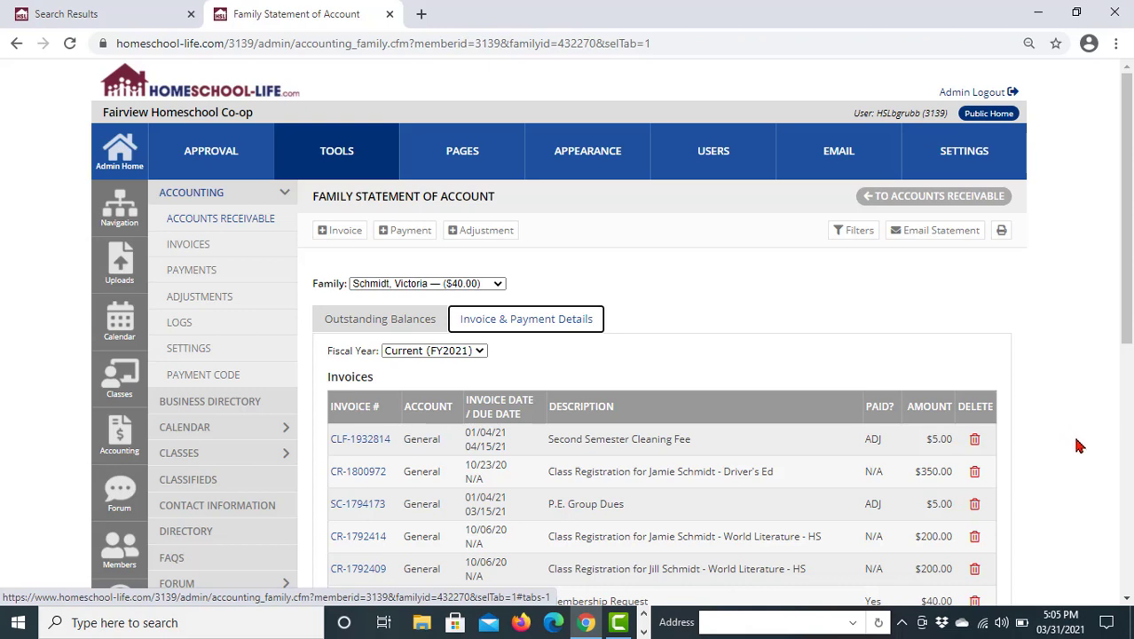
scroll(1079, 445, "down", 5)
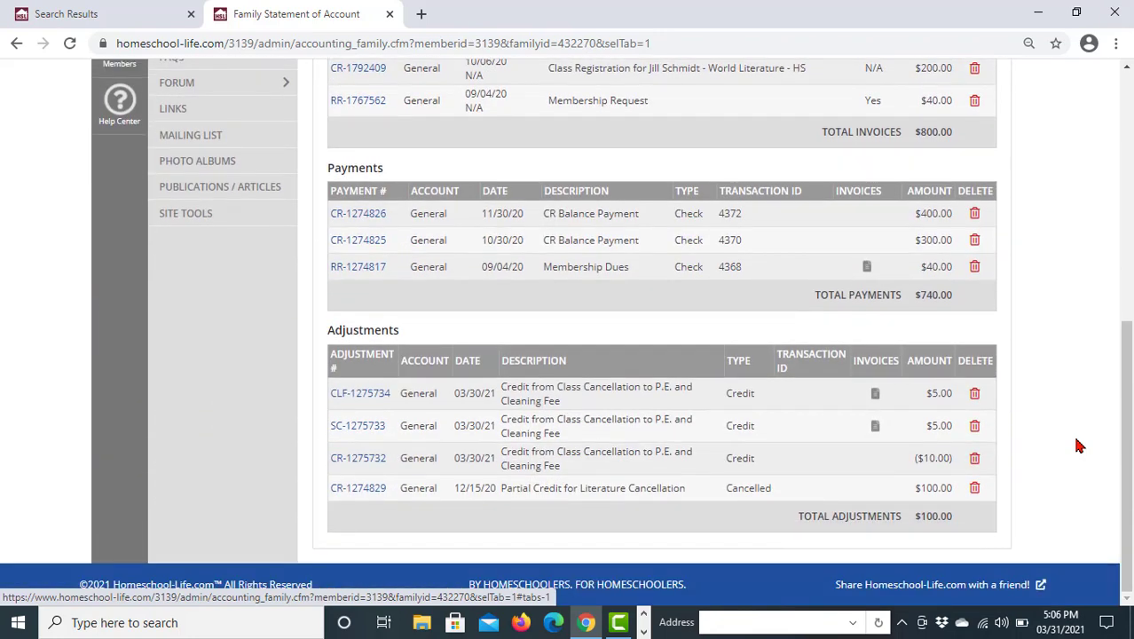
left_click(992, 475)
scroll(1055, 450, "up", 6)
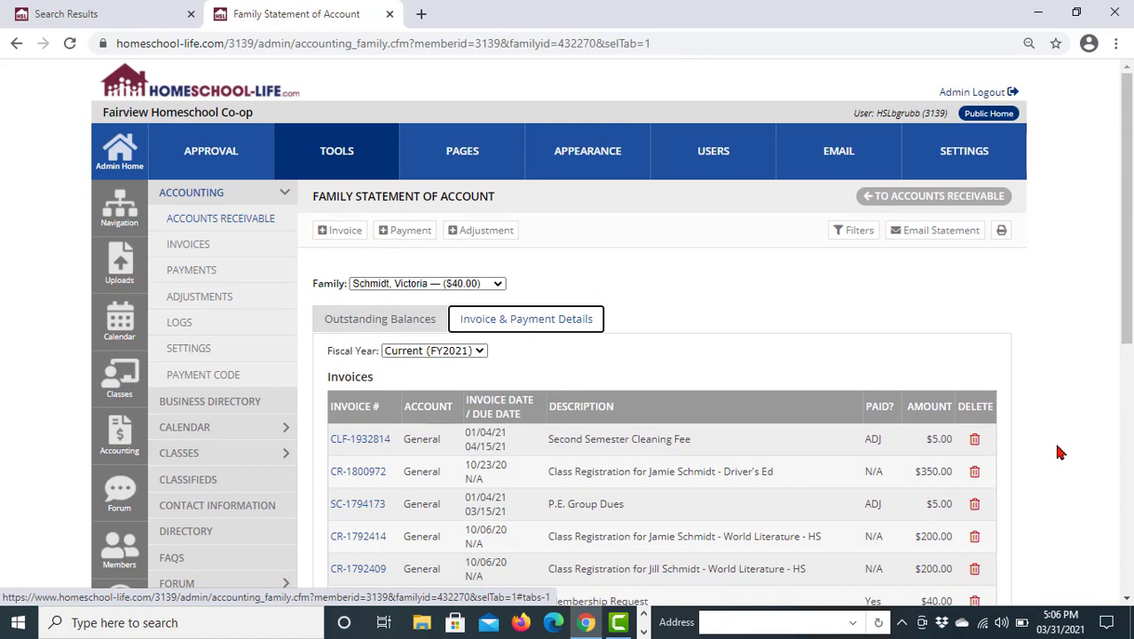
Switch the statement to the family with the ($219.00) balance and examine its outstanding balances in each account
left_click(497, 285)
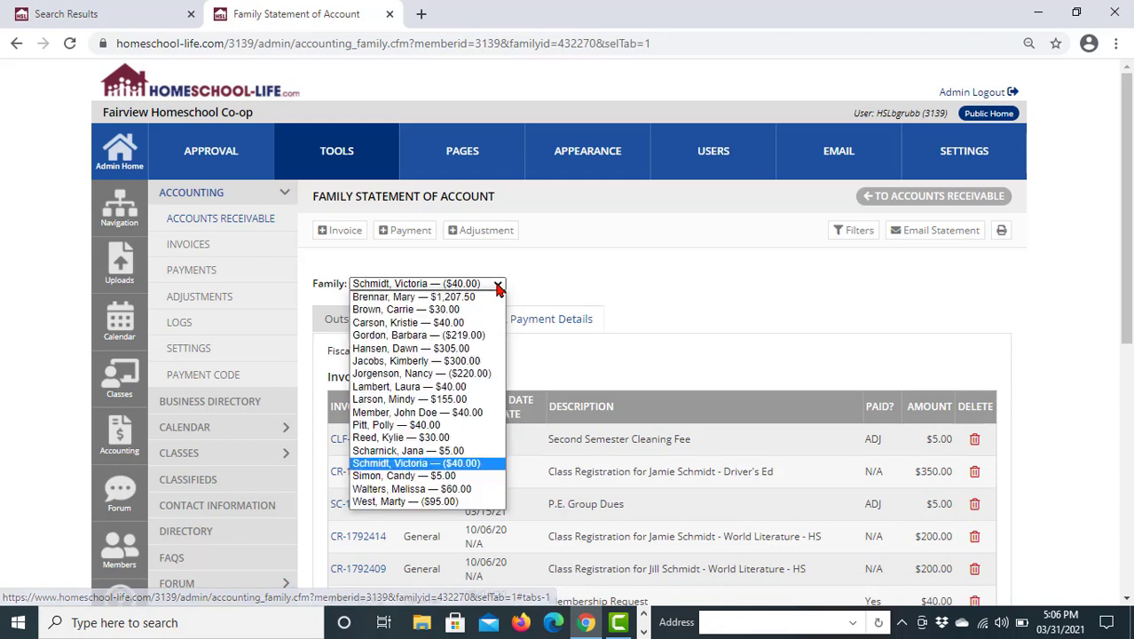
left_click(487, 336)
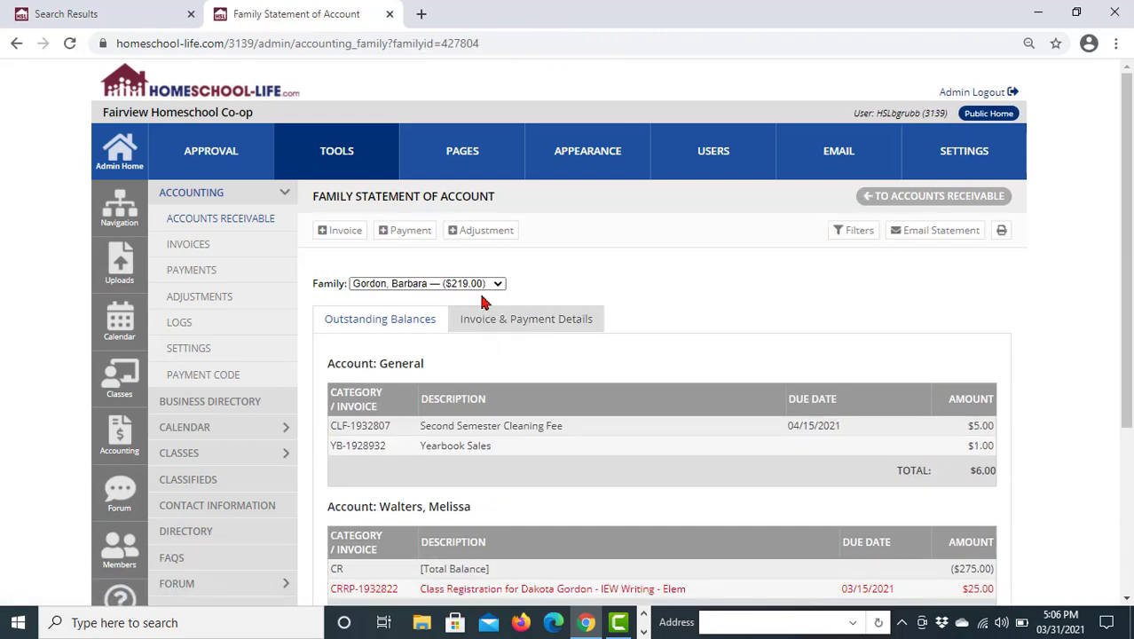
scroll(1081, 333, "down", 3)
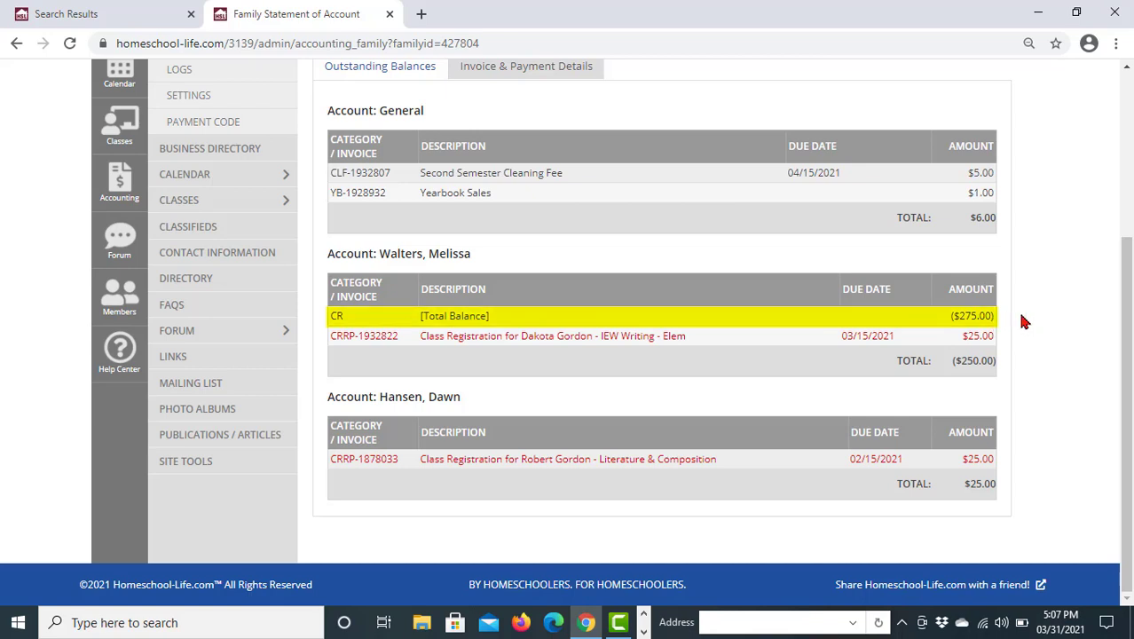
left_click(991, 469)
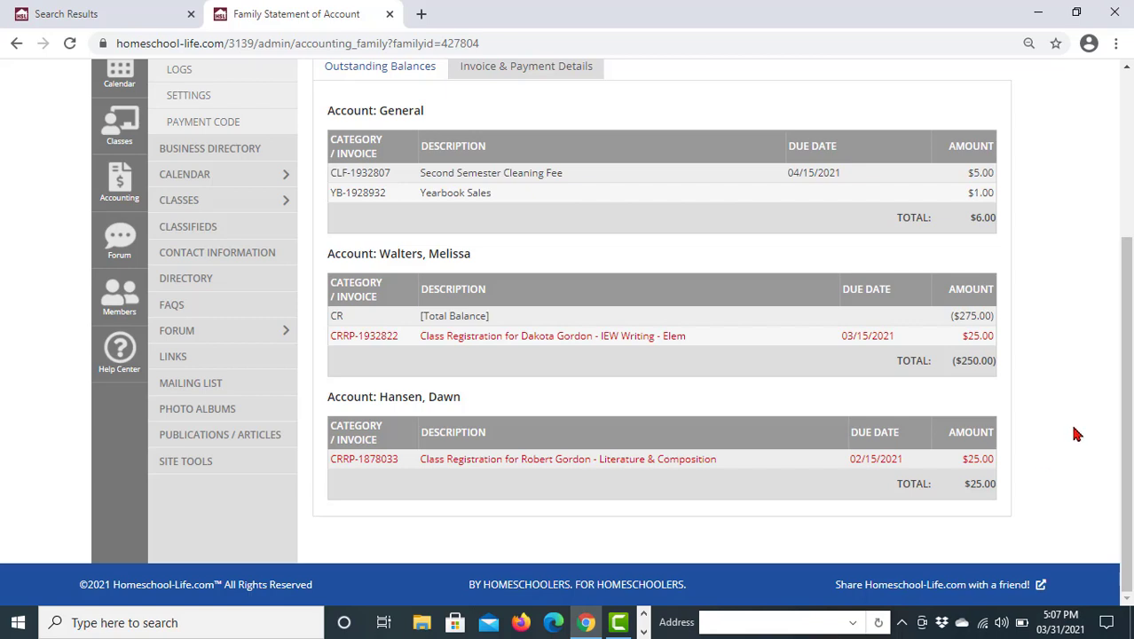
scroll(1074, 433, "up", 1)
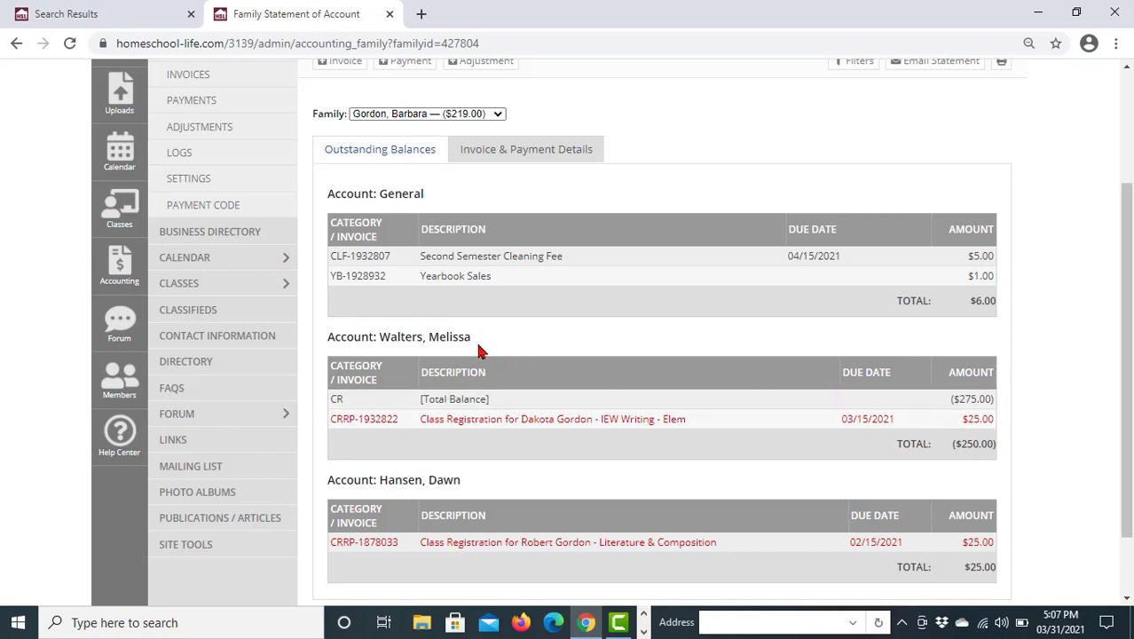
scroll(1095, 455, "up", 1)
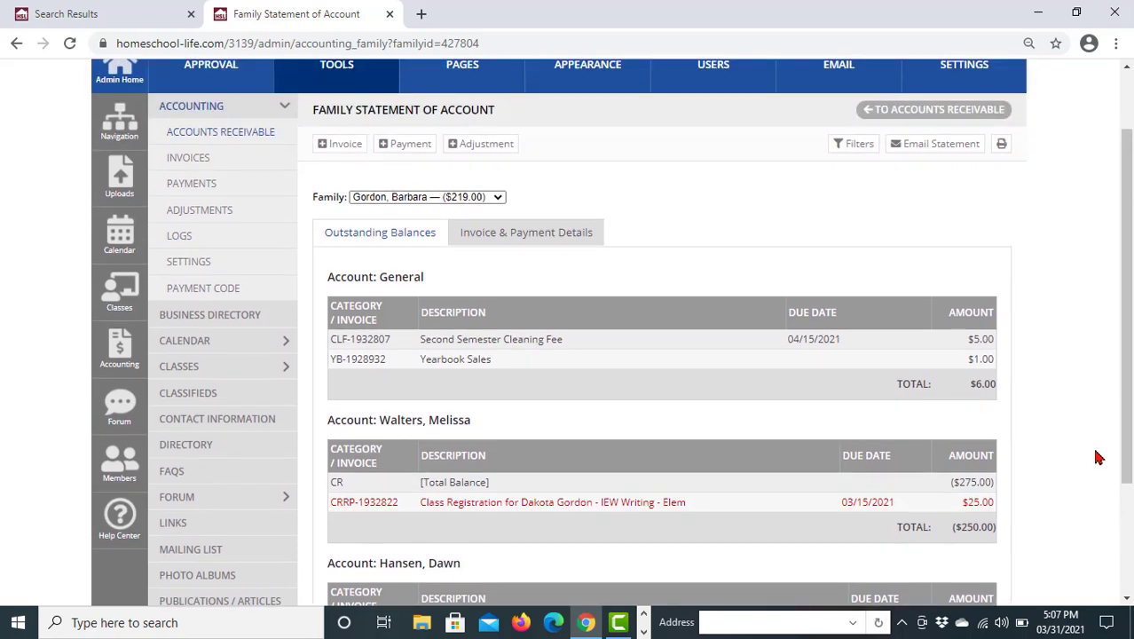
Start a new adjustment for this family with -25.00 on the CR total balance and include the IEW Writing - Elem registration invoice
left_click(508, 145)
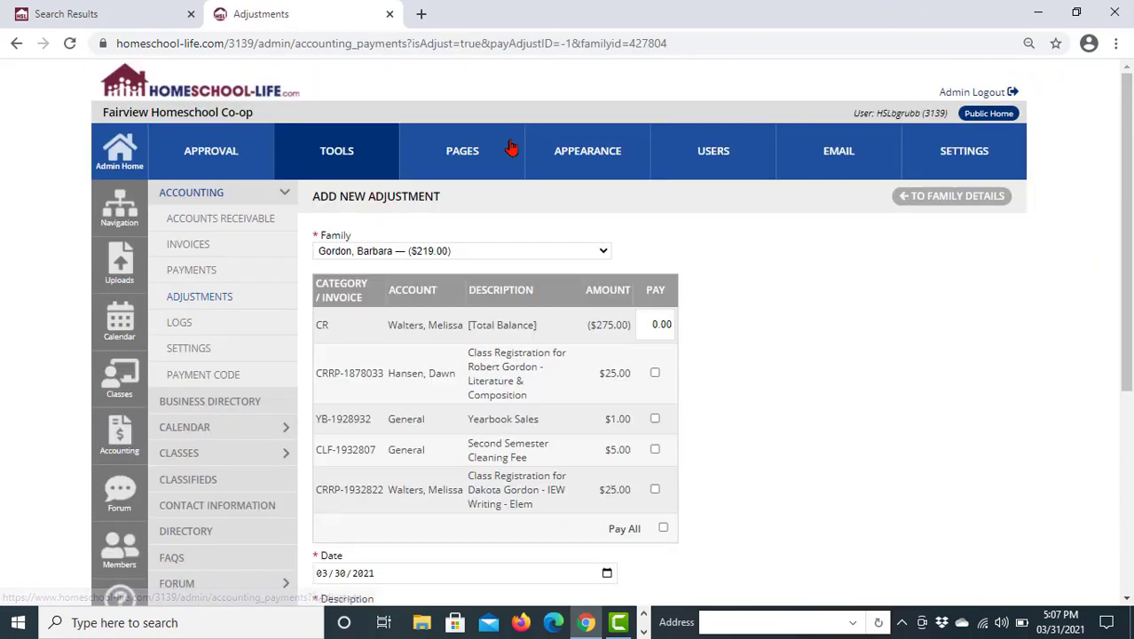
left_click(652, 326)
key("BackSpace")
type("-25.00")
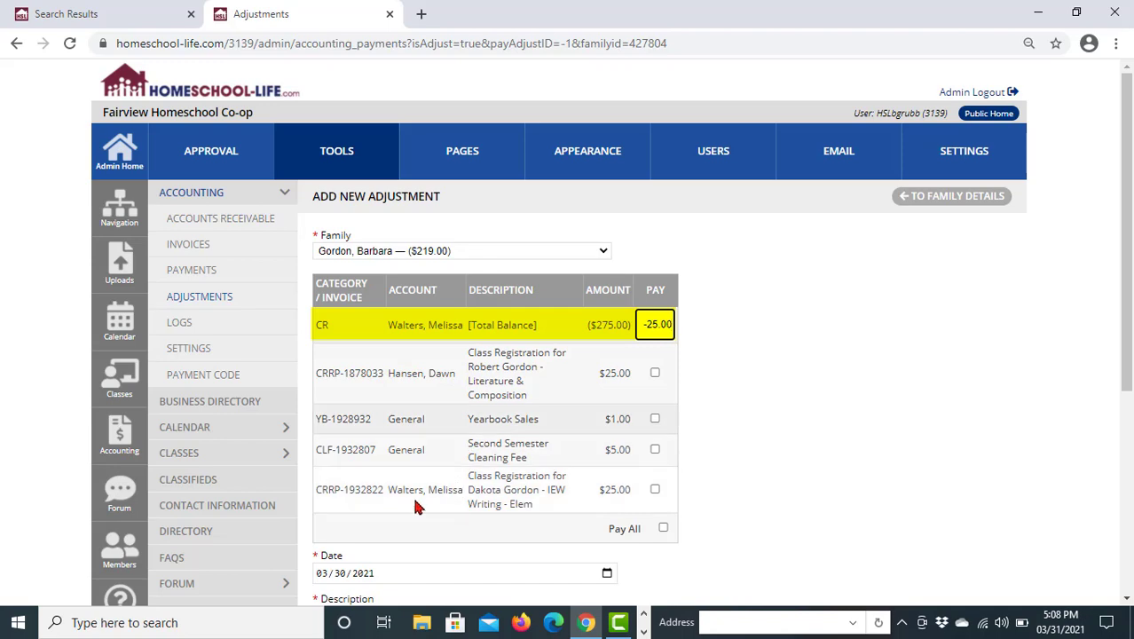
left_click(441, 503)
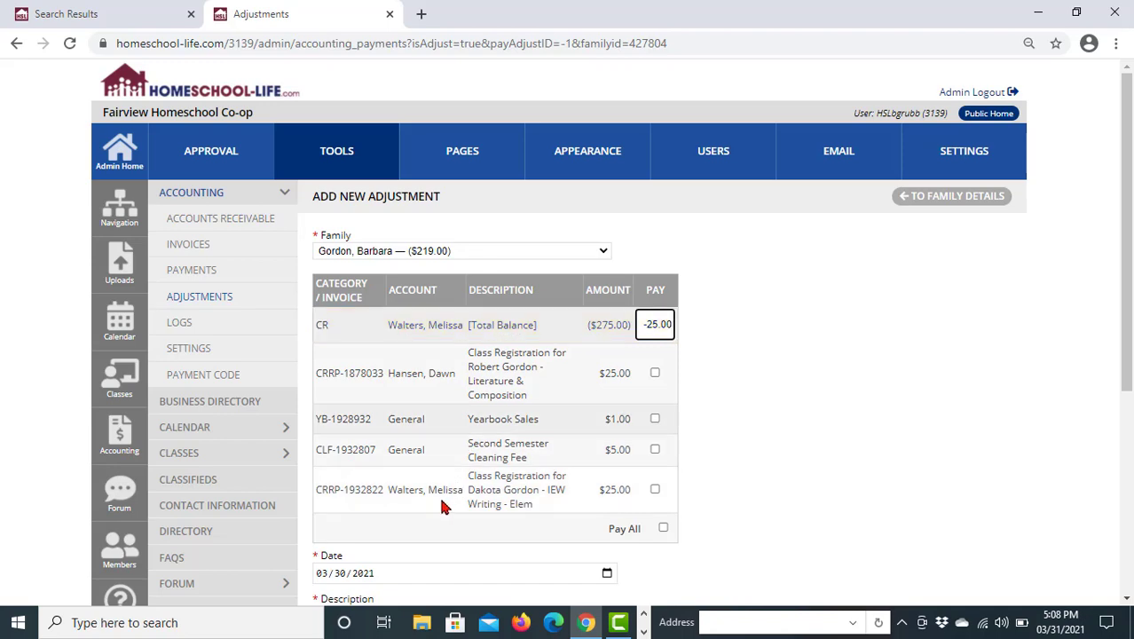
left_click(654, 489)
Enter "Credit applied from cancellation to IEW" as the adjustment's description
scroll(823, 495, "down", 2)
scroll(823, 495, "down", 2)
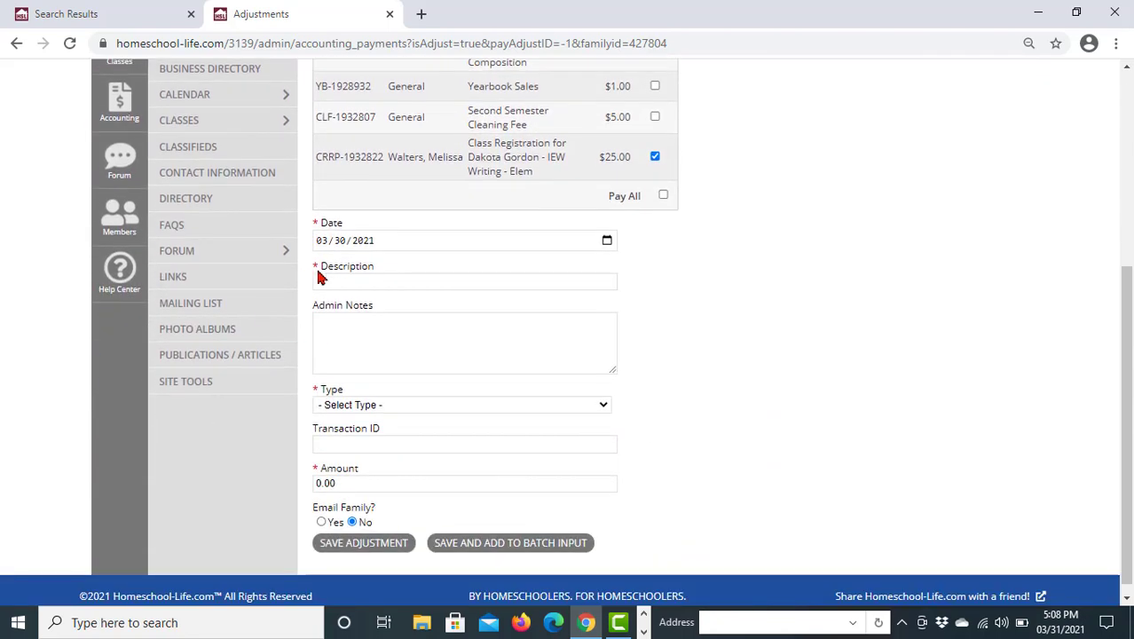
left_click(354, 284)
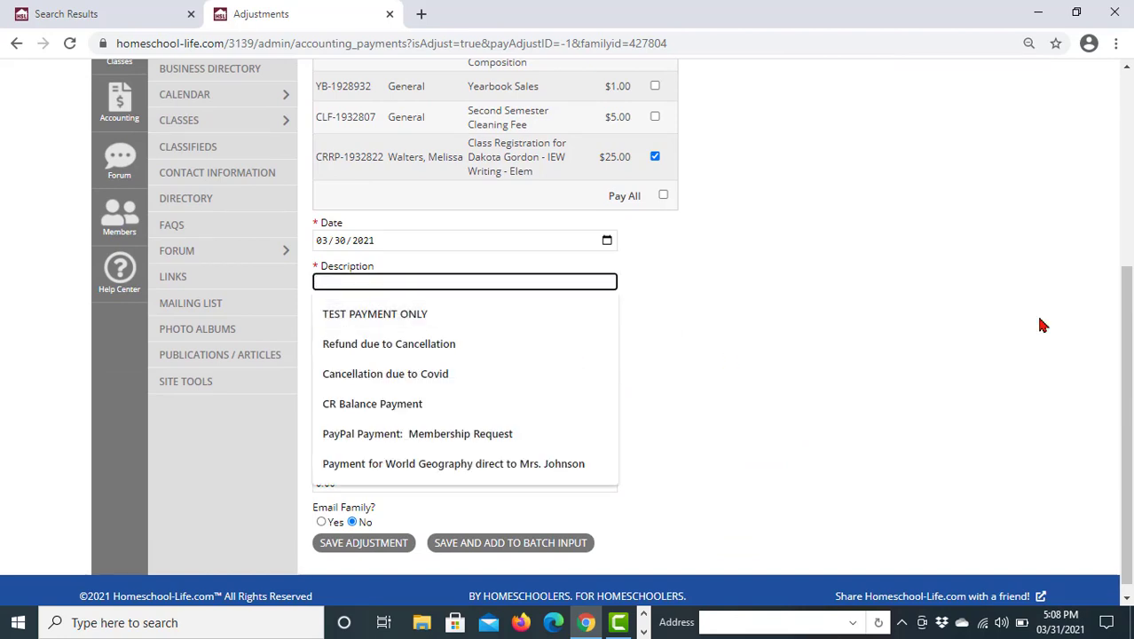
type("Credit")
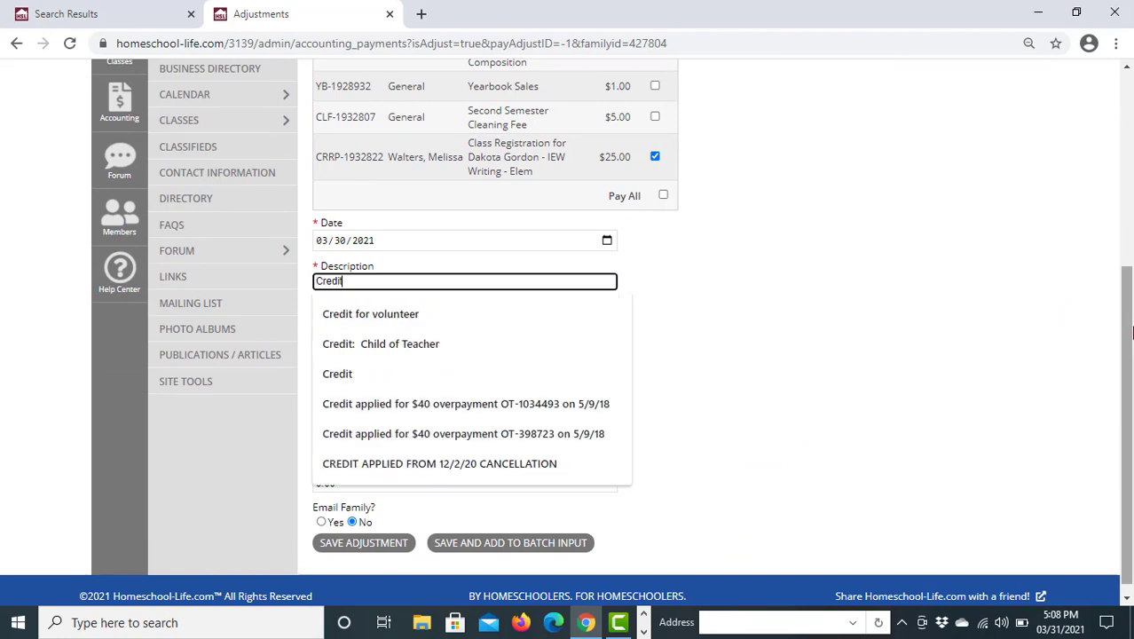
type(" applied ")
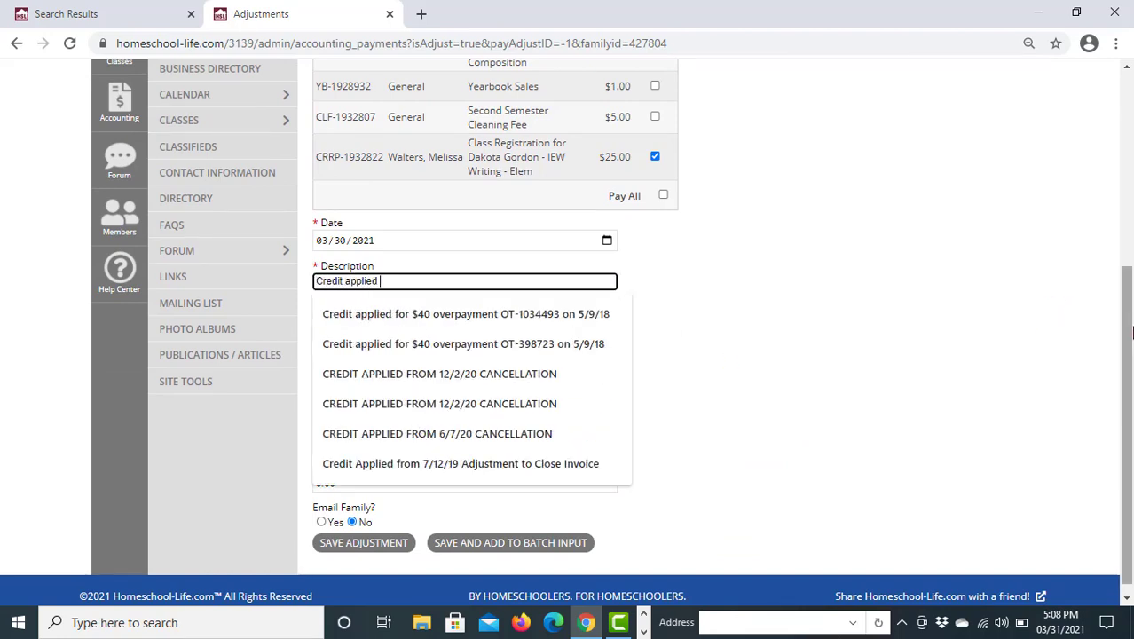
type("from c")
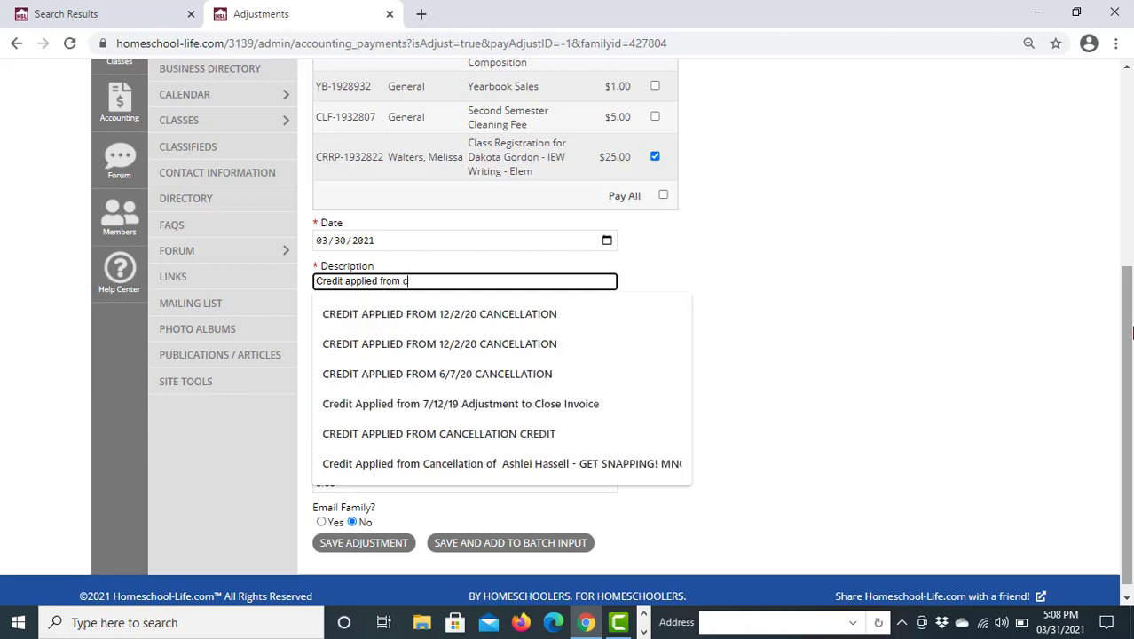
type("ancellation")
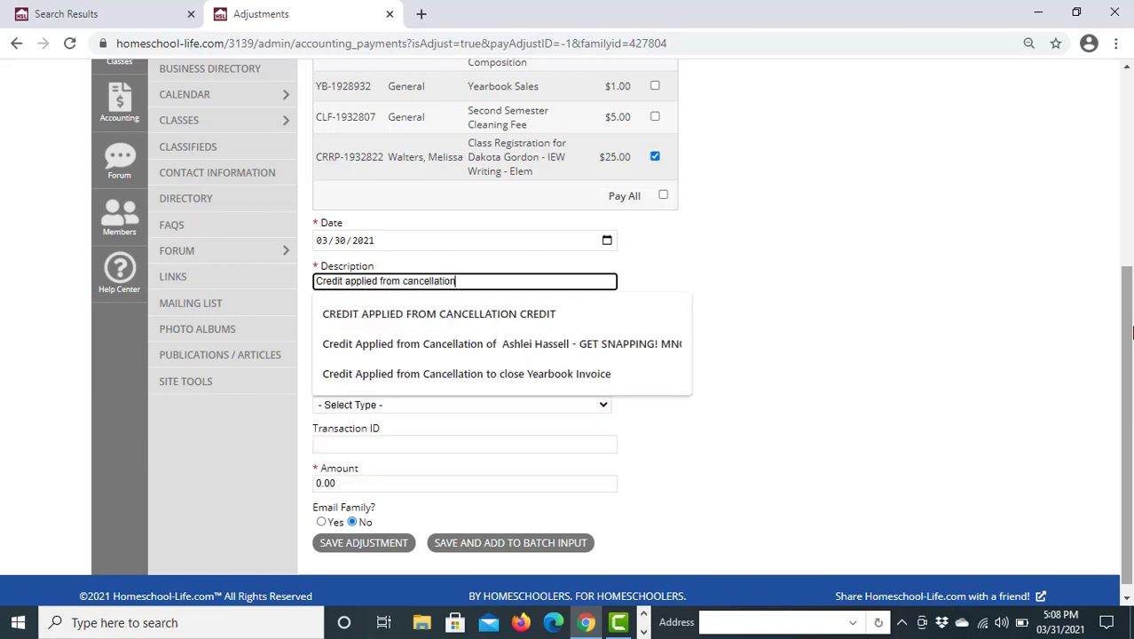
type(" to IEW")
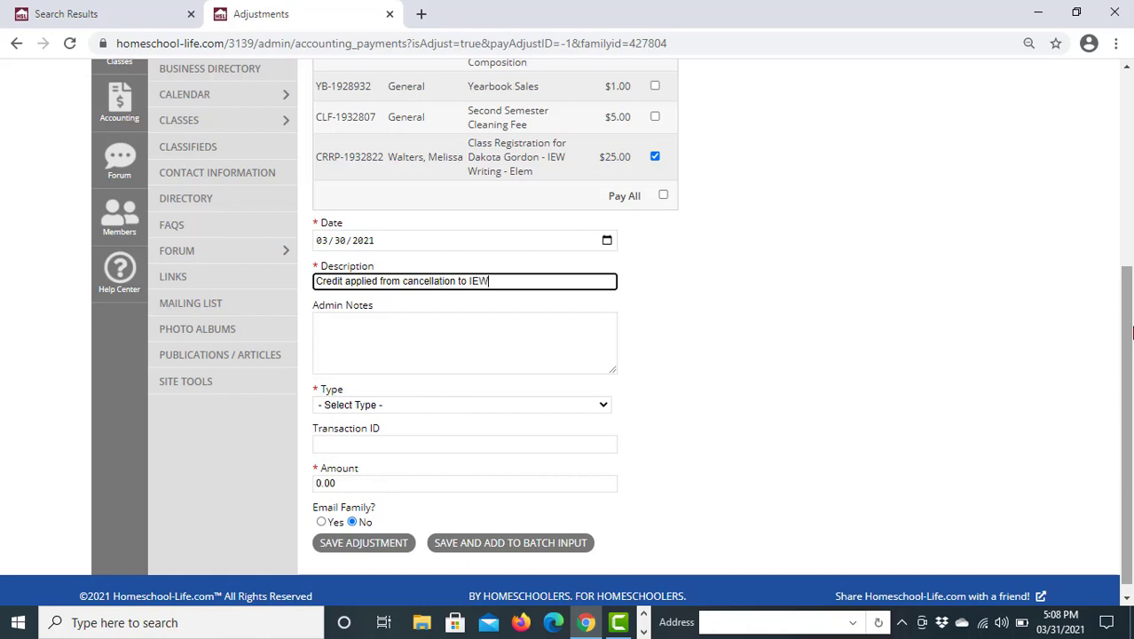
Set this adjustment's type to Credit and check the amounts applied to the CR balance and the selected invoice
left_click(604, 406)
left_click(579, 497)
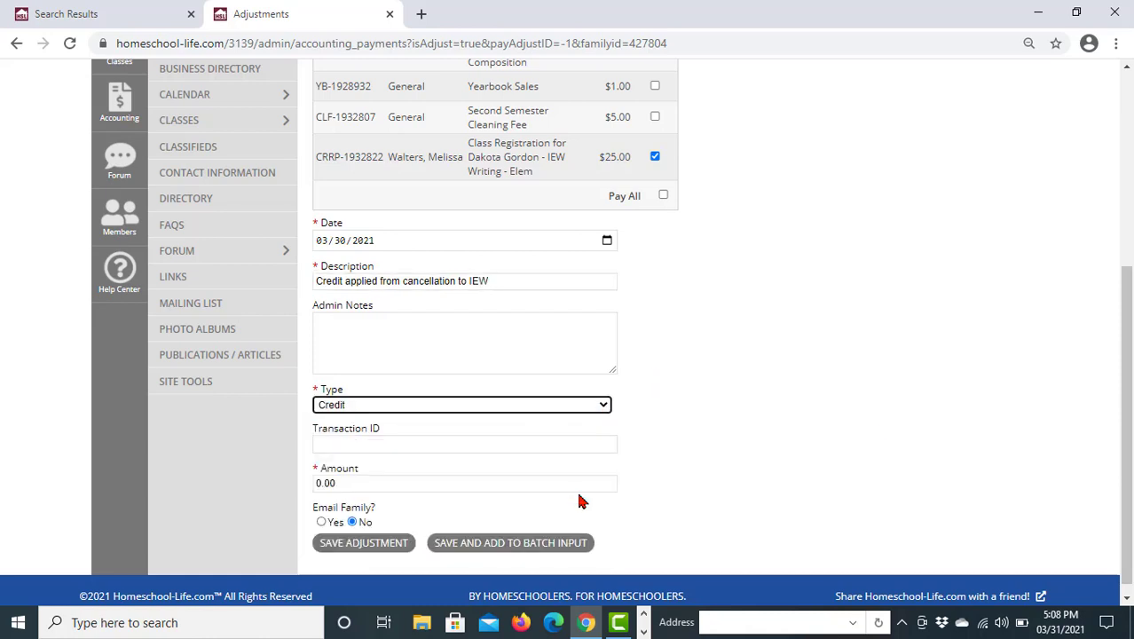
scroll(875, 432, "down", 1)
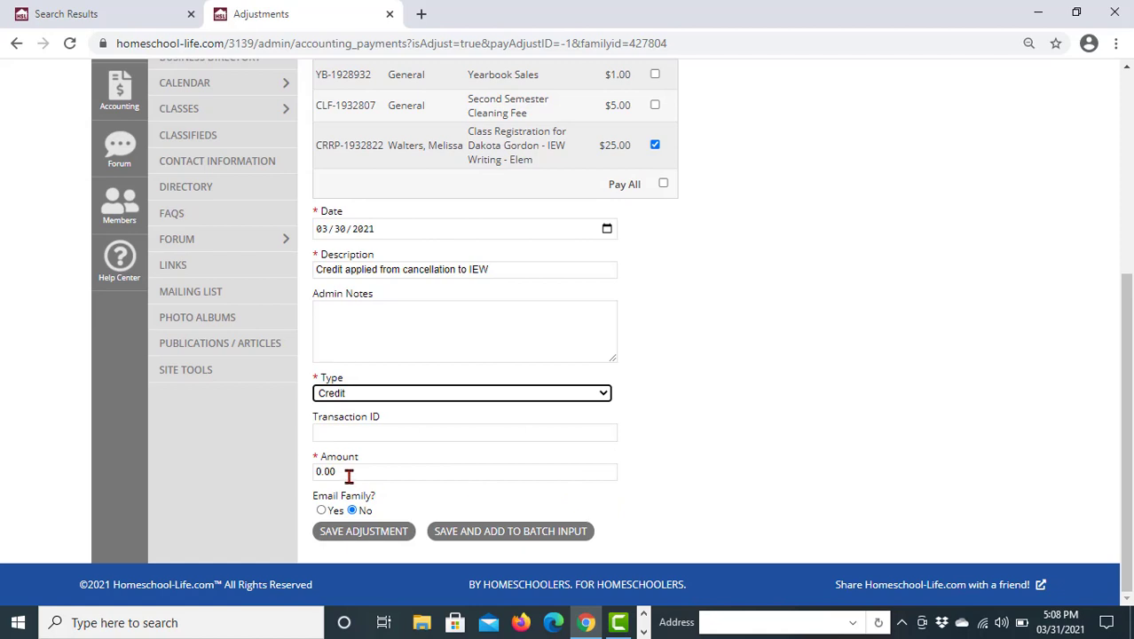
scroll(853, 392, "up", 2)
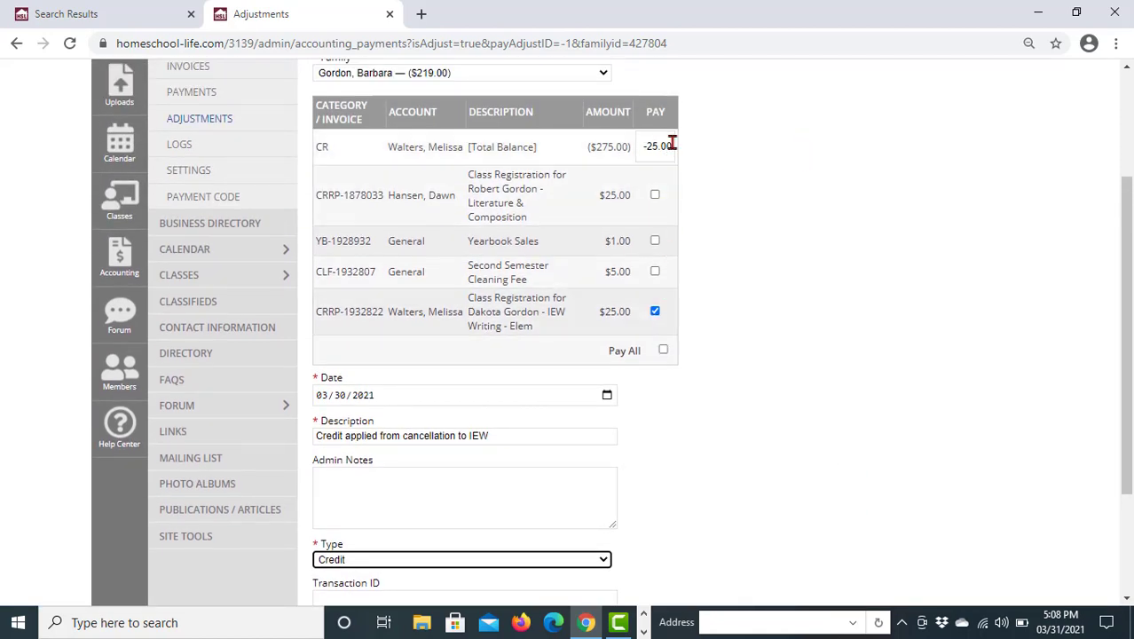
Save the family's zero-amount credit adjustment that applies the cancellation credit to the IEW Writing - Elem invoice
scroll(790, 407, "down", 2)
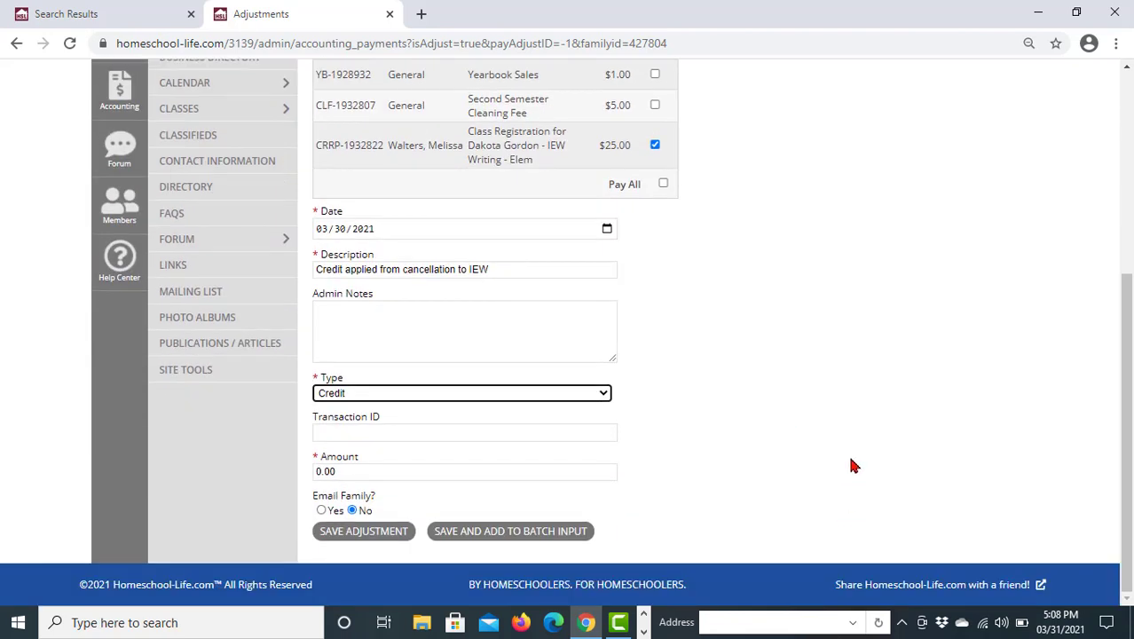
left_click(395, 533)
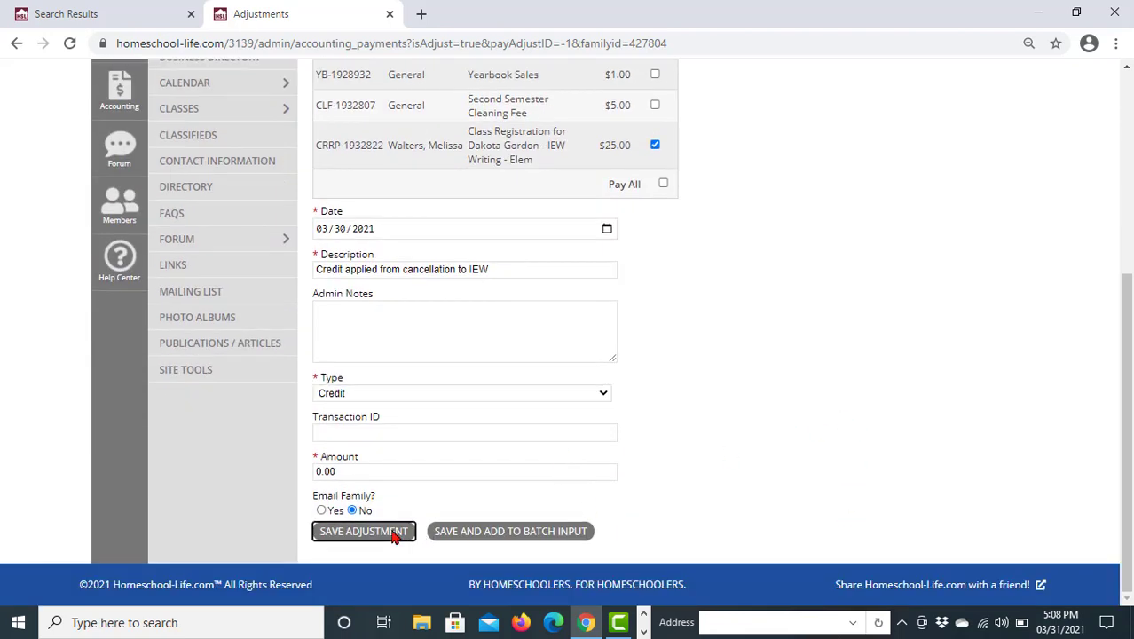
left_click(711, 142)
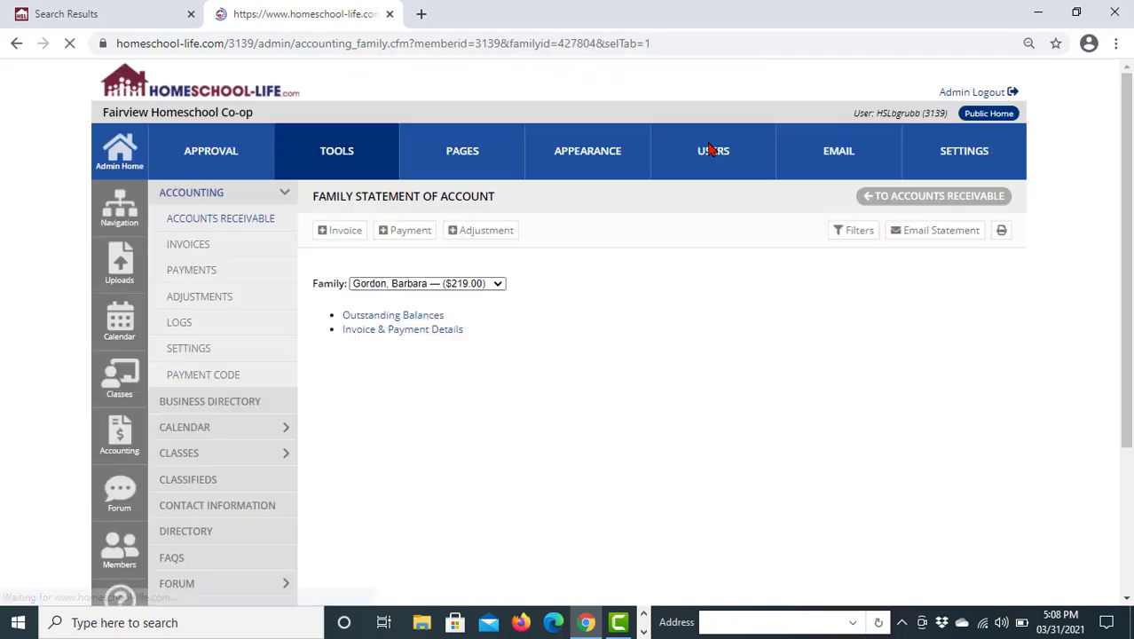
Examine the family's outstanding balances by account to check the CR balance and the IEW Writing - Elem invoice
scroll(1017, 288, "down", 1)
left_click(400, 233)
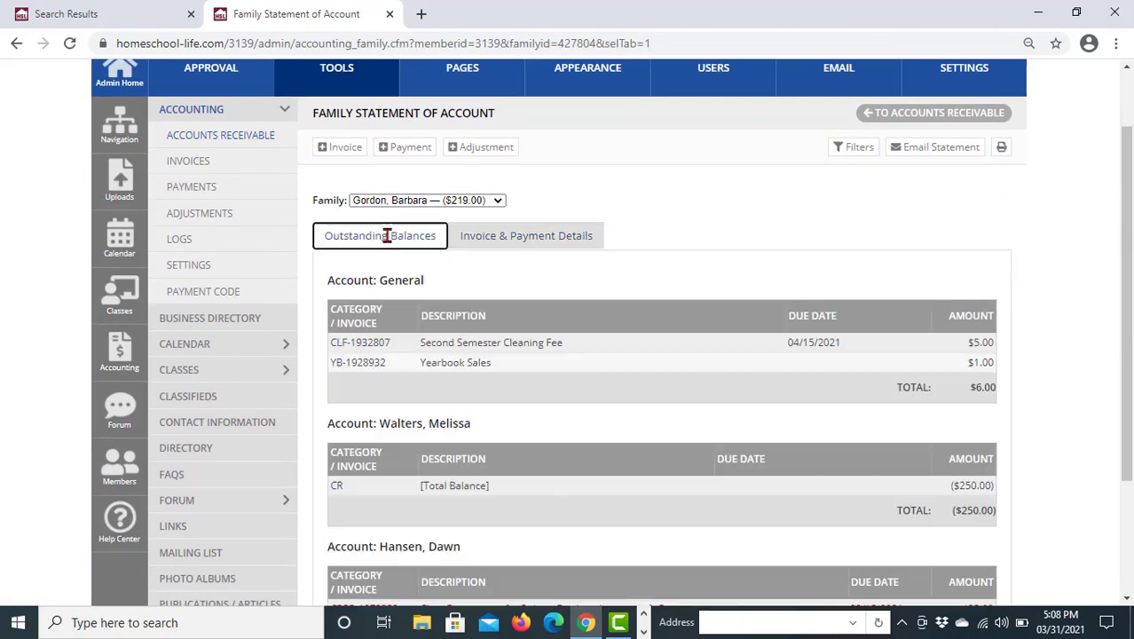
scroll(1073, 299, "down", 2)
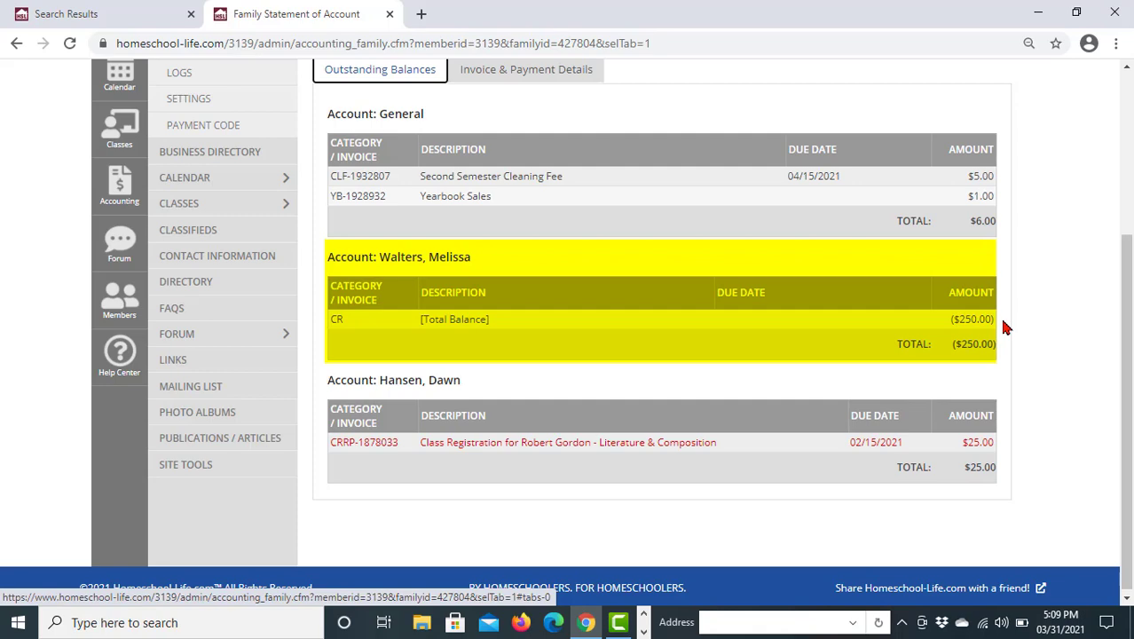
scroll(1076, 372, "up", 3)
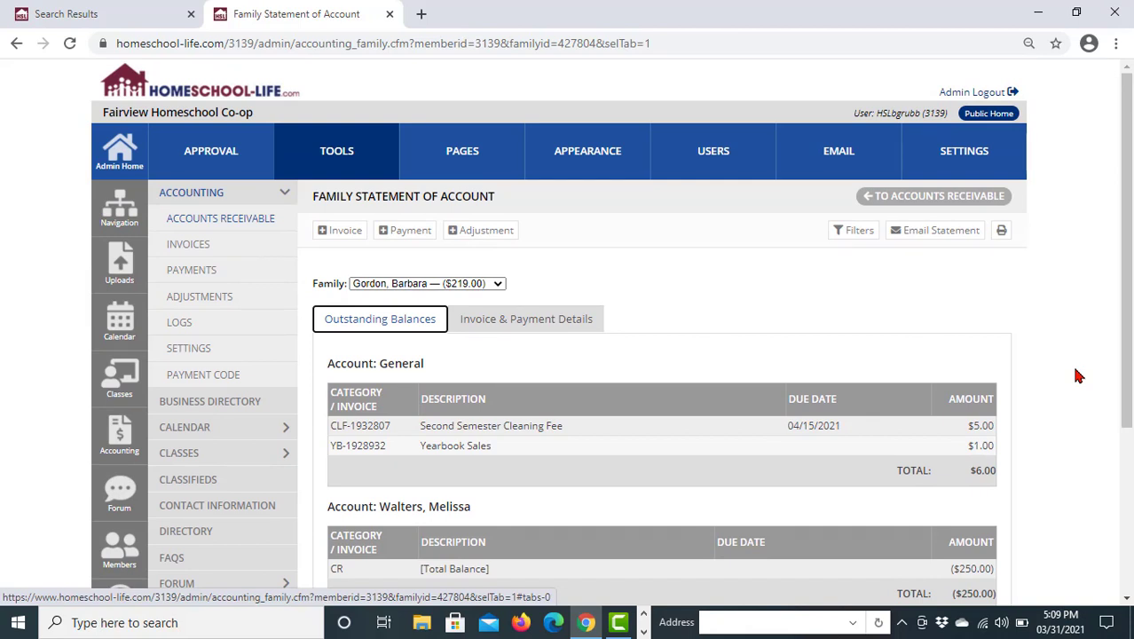
Review the technical support options on the admin home page and look through the topics in the Administrator Help Center
left_click(121, 158)
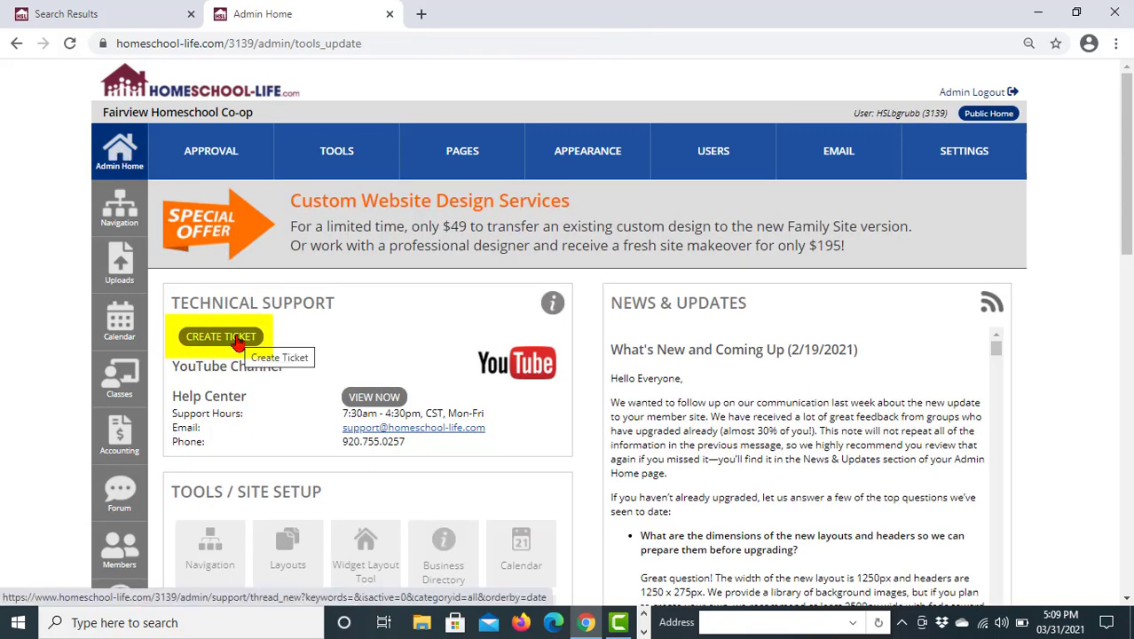
scroll(1109, 299, "down", 3)
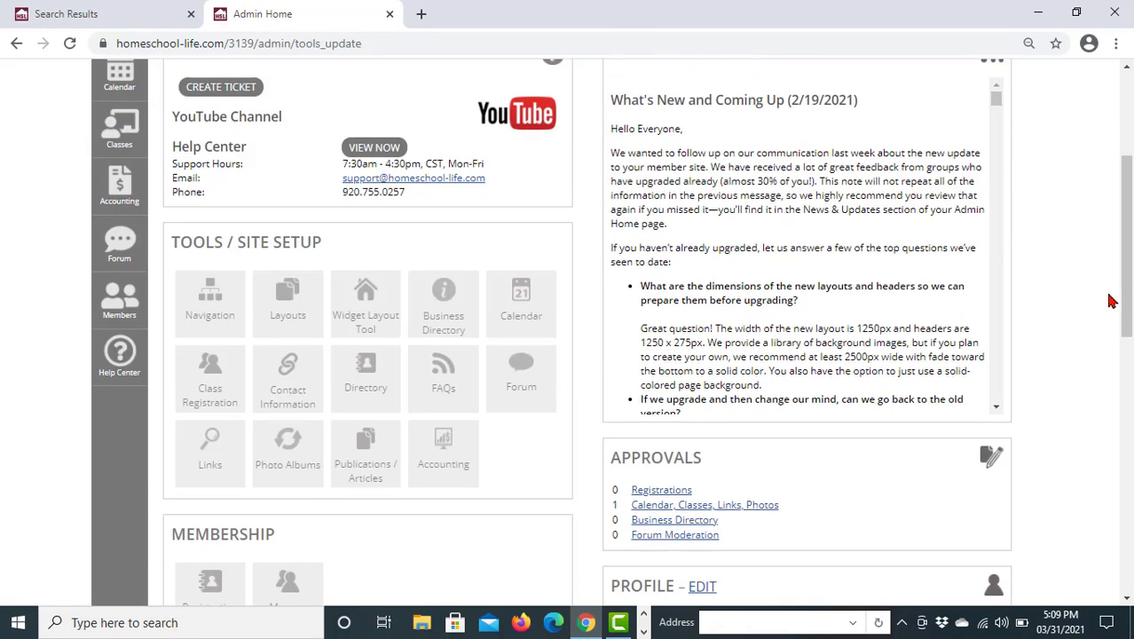
left_click(119, 355)
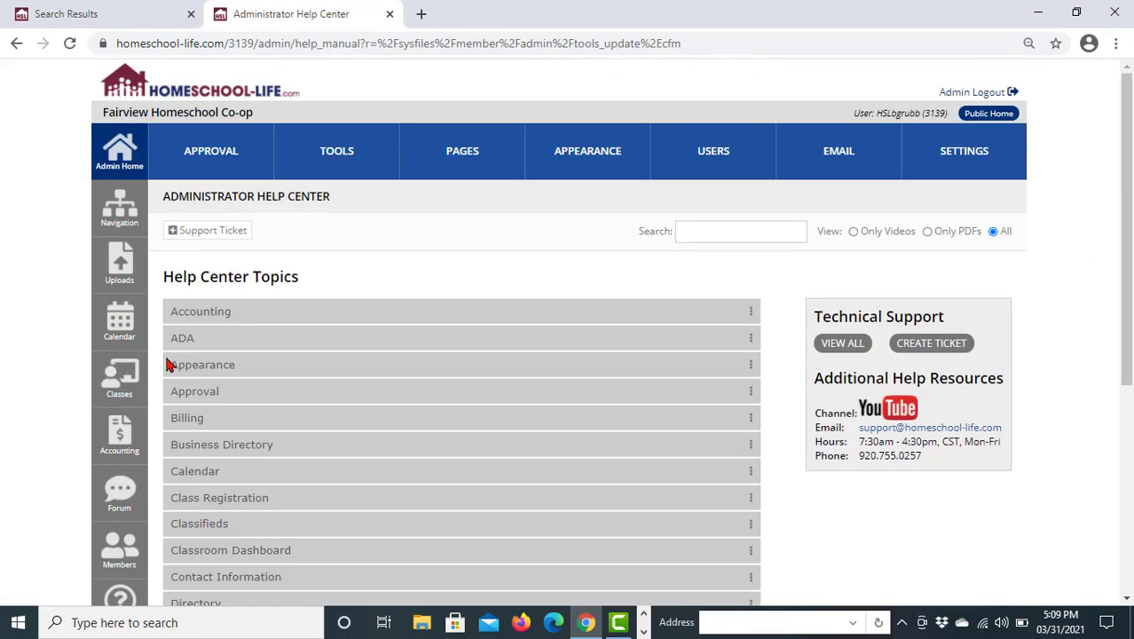
scroll(473, 310, "down", 4)
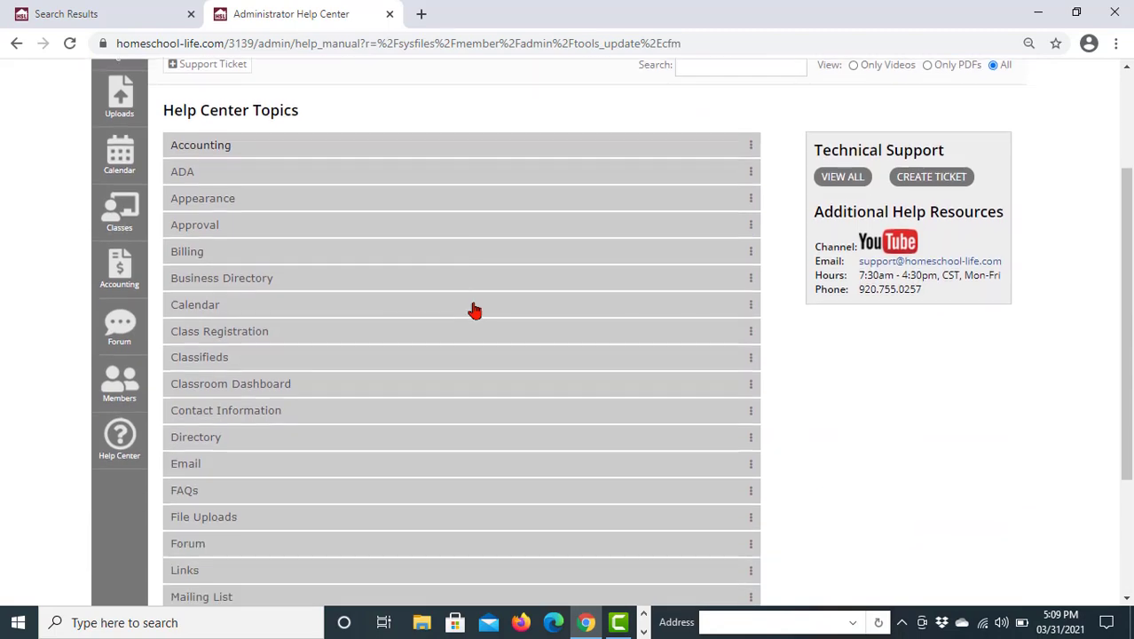
scroll(473, 311, "up", 4)
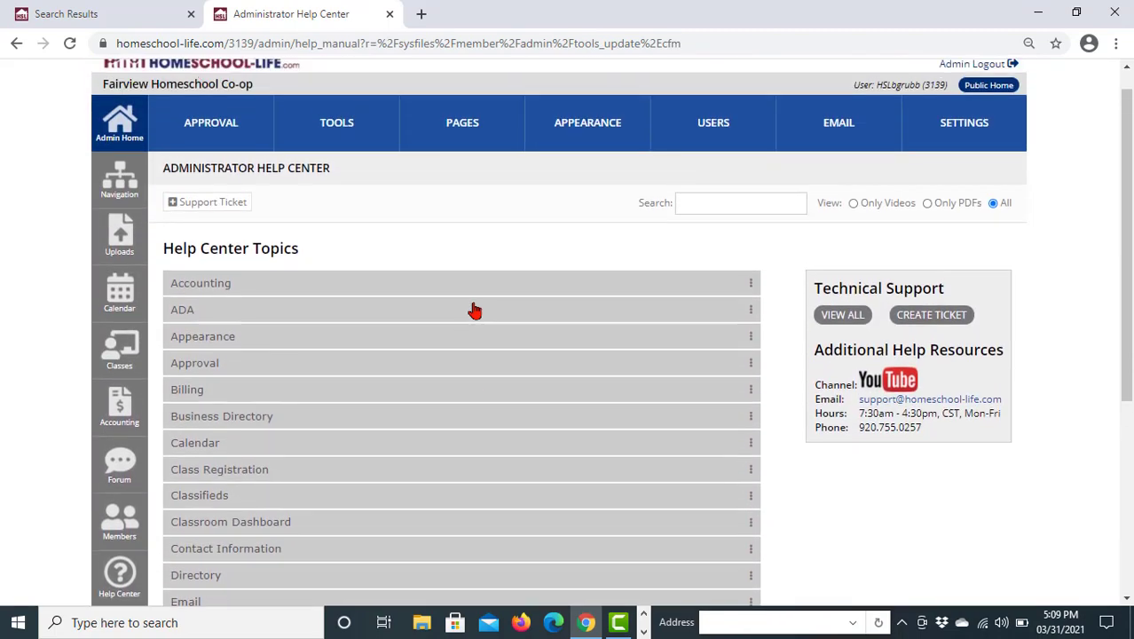